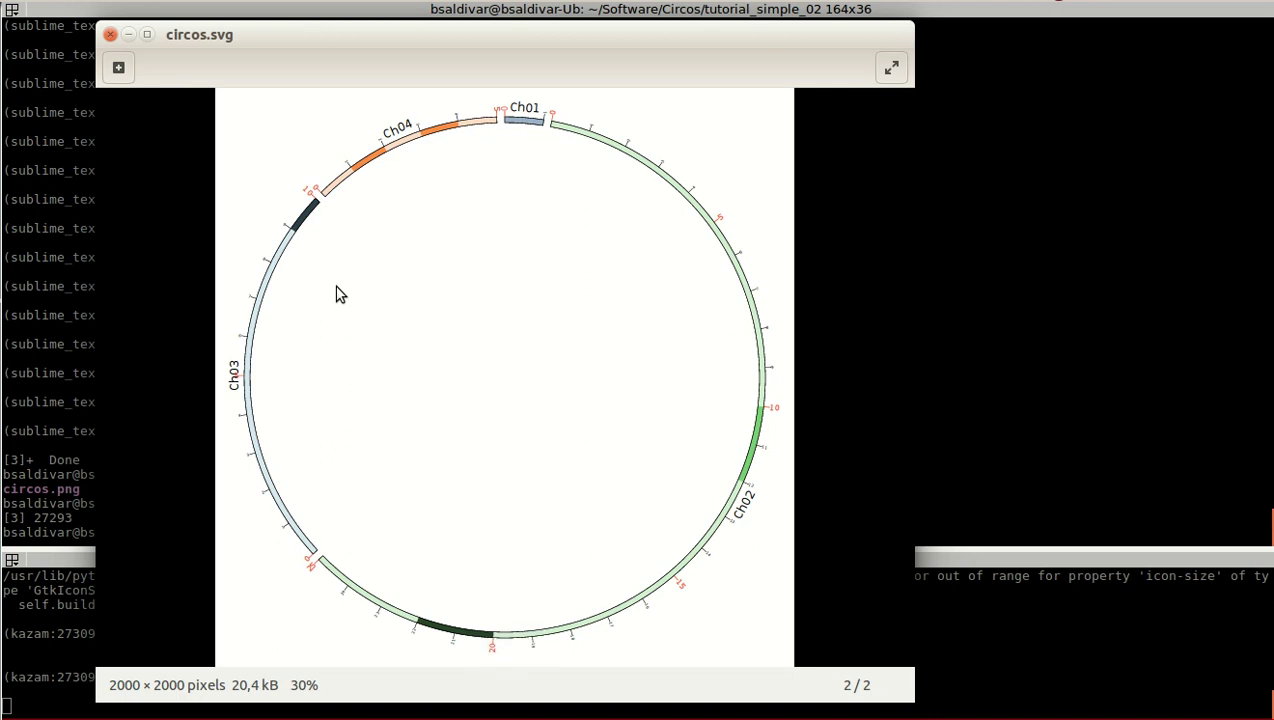
# Zoom circos.svg from 30% to 51% and pan across the Ch04, Ch01 and Ch02 arcs.
pyautogui.scroll(3, 336, 293)
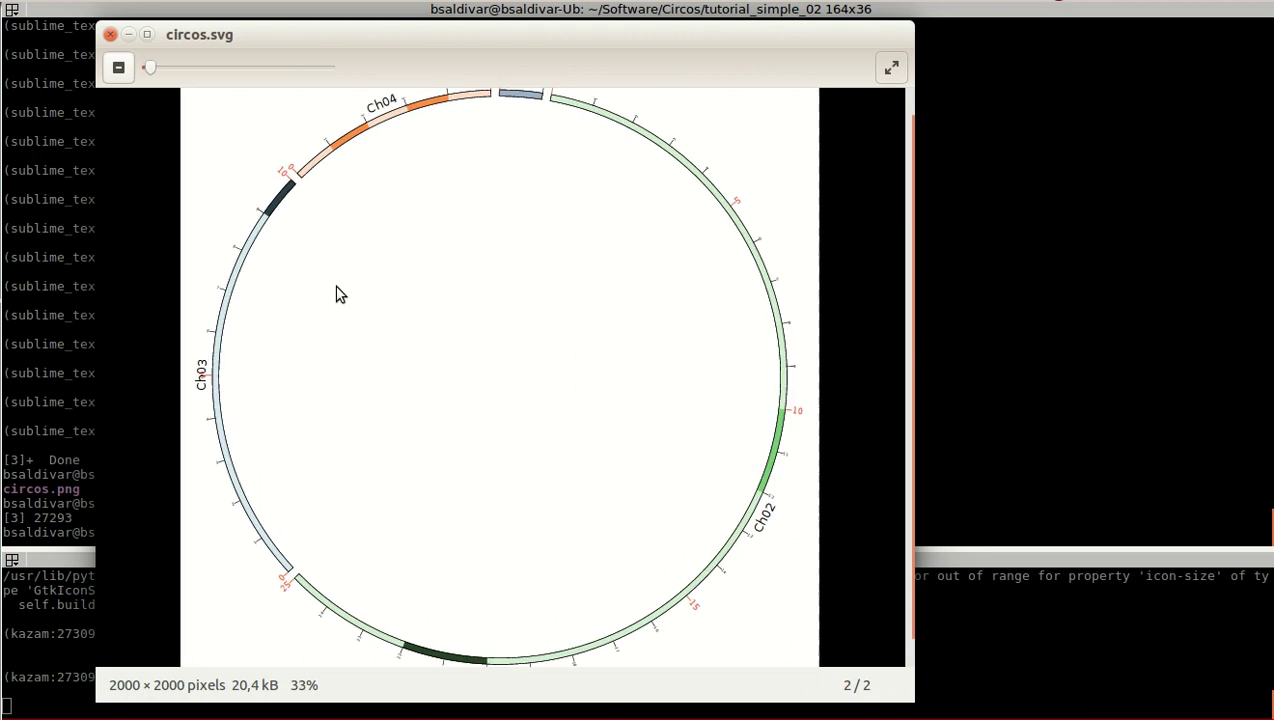
pyautogui.moveTo(393, 172); pyautogui.dragTo(410, 426)
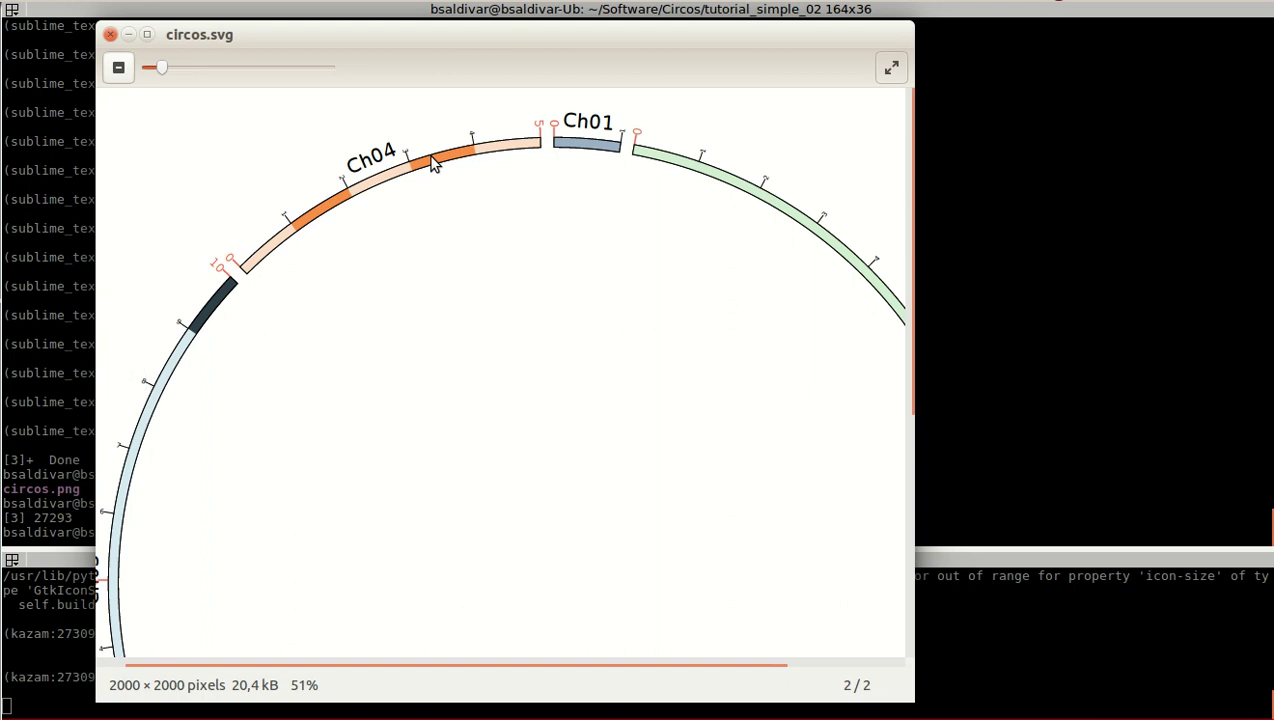
pyautogui.moveTo(638, 222); pyautogui.dragTo(455, 205)
pyautogui.moveTo(700, 370); pyautogui.dragTo(588, 252)
pyautogui.moveTo(678, 442); pyautogui.dragTo(682, 245)
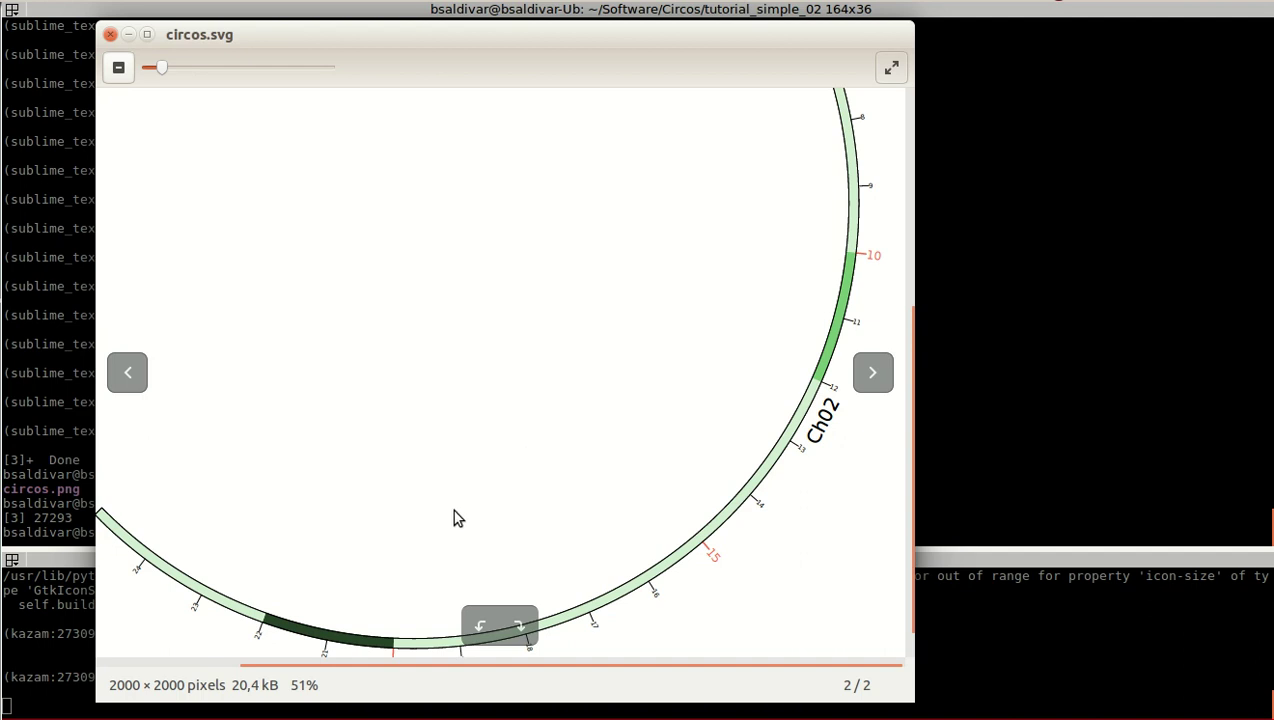
# Pan over the Ch03 arc and its label, checking the tick marks, then back to Ch04/Ch01.
pyautogui.moveTo(455, 515); pyautogui.dragTo(705, 344)
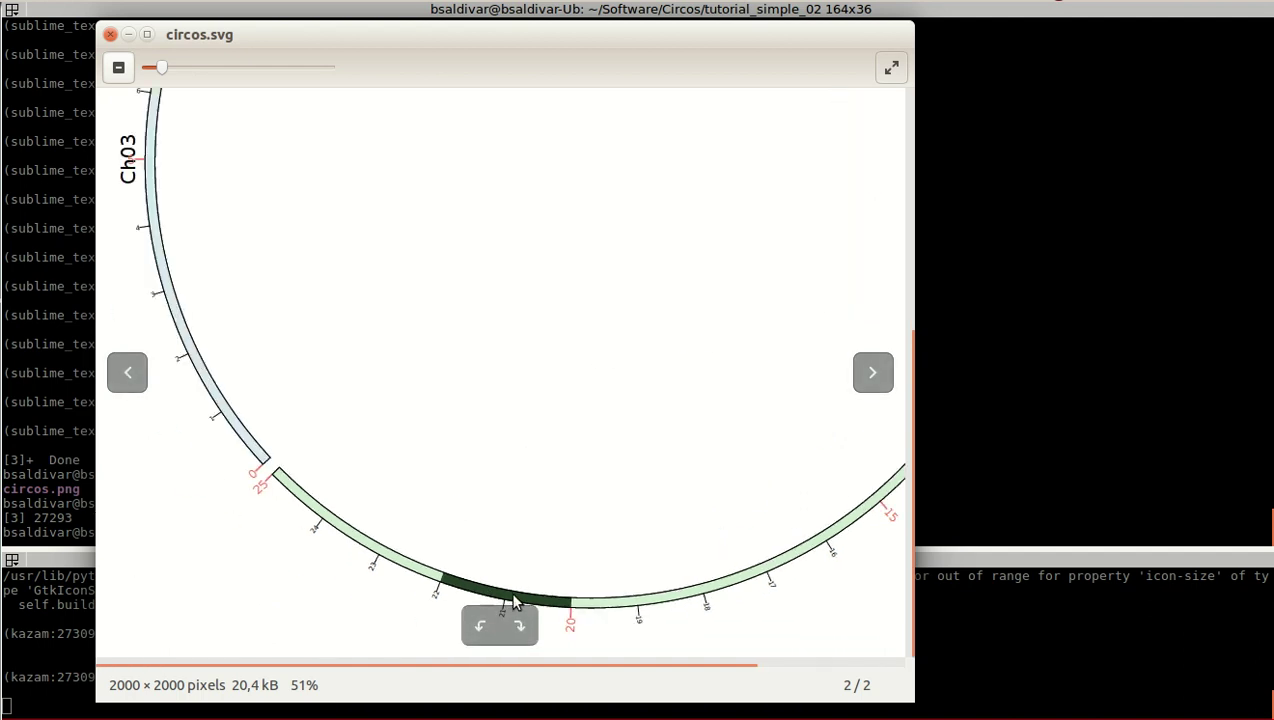
pyautogui.moveTo(315, 245); pyautogui.dragTo(428, 455)
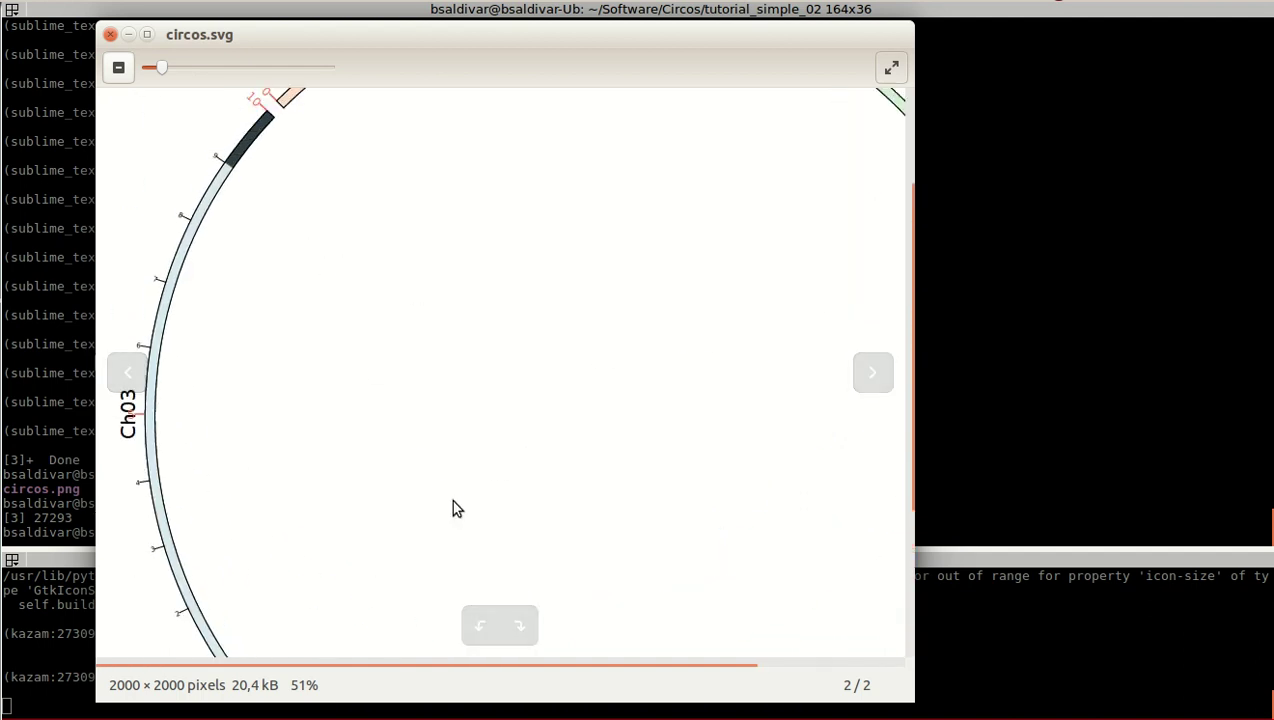
pyautogui.moveTo(301, 260); pyautogui.dragTo(373, 278)
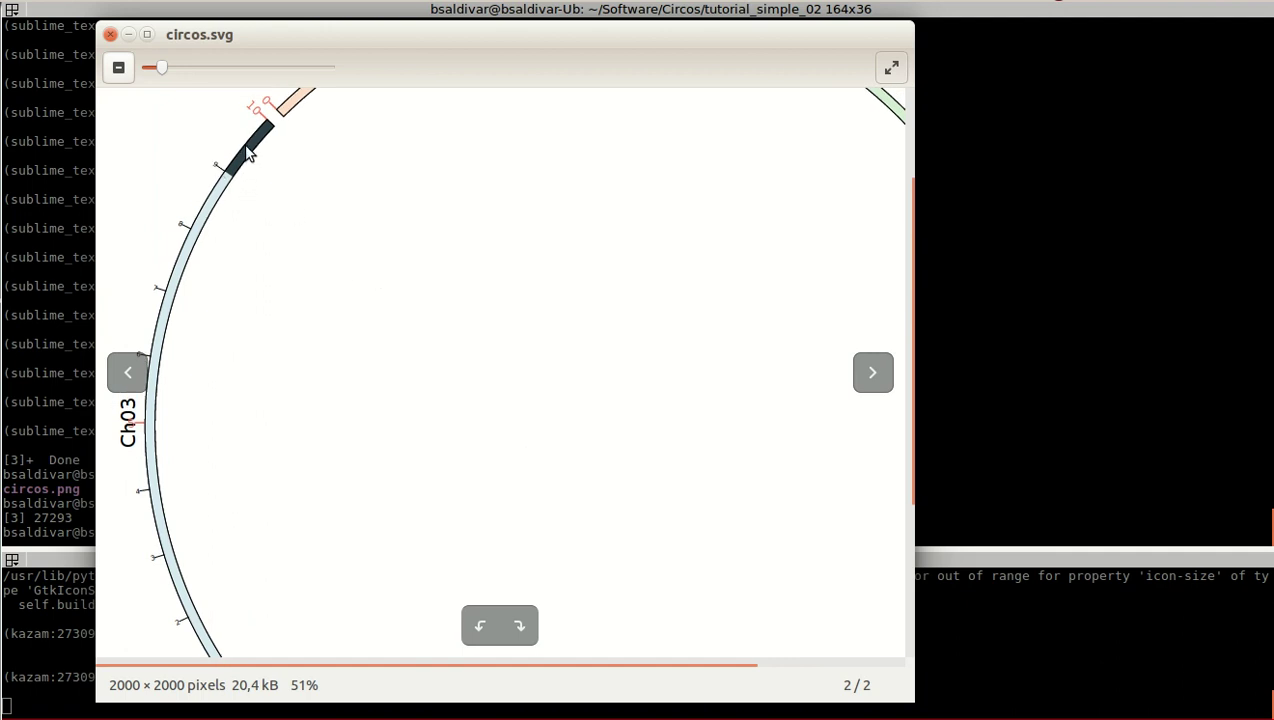
pyautogui.moveTo(473, 217); pyautogui.dragTo(463, 393)
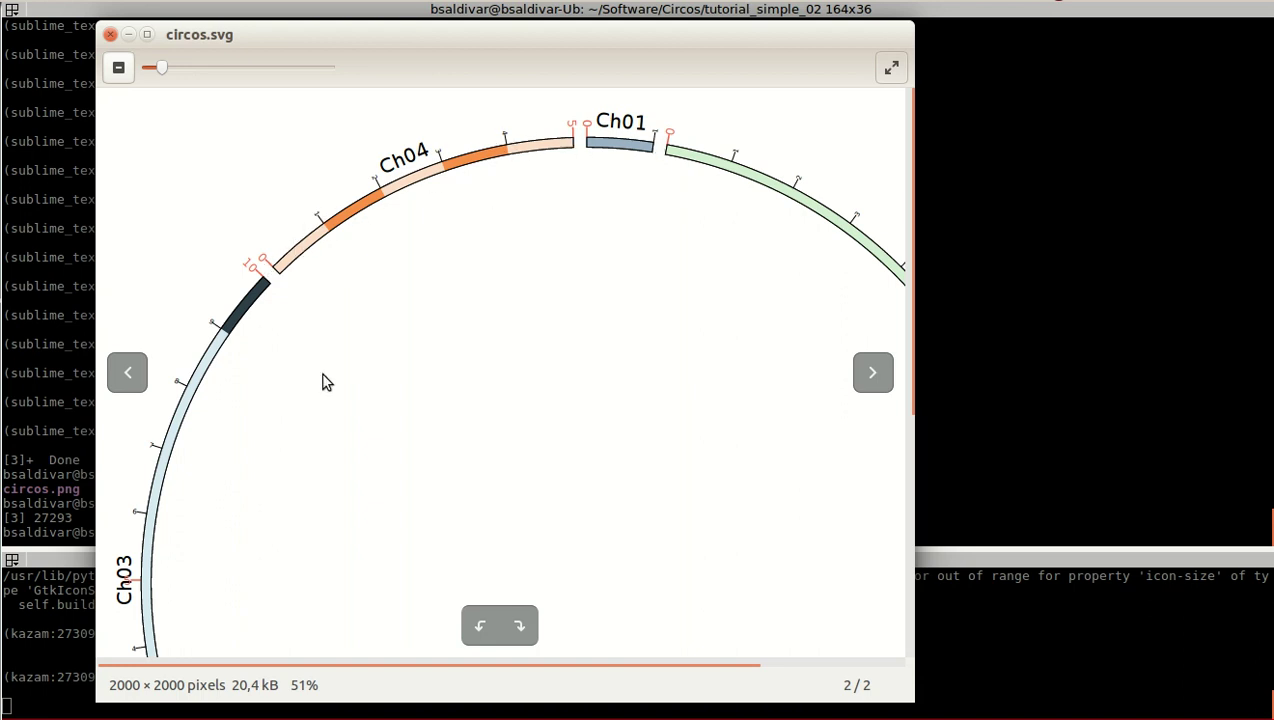
pyautogui.moveTo(309, 463); pyautogui.dragTo(317, 333)
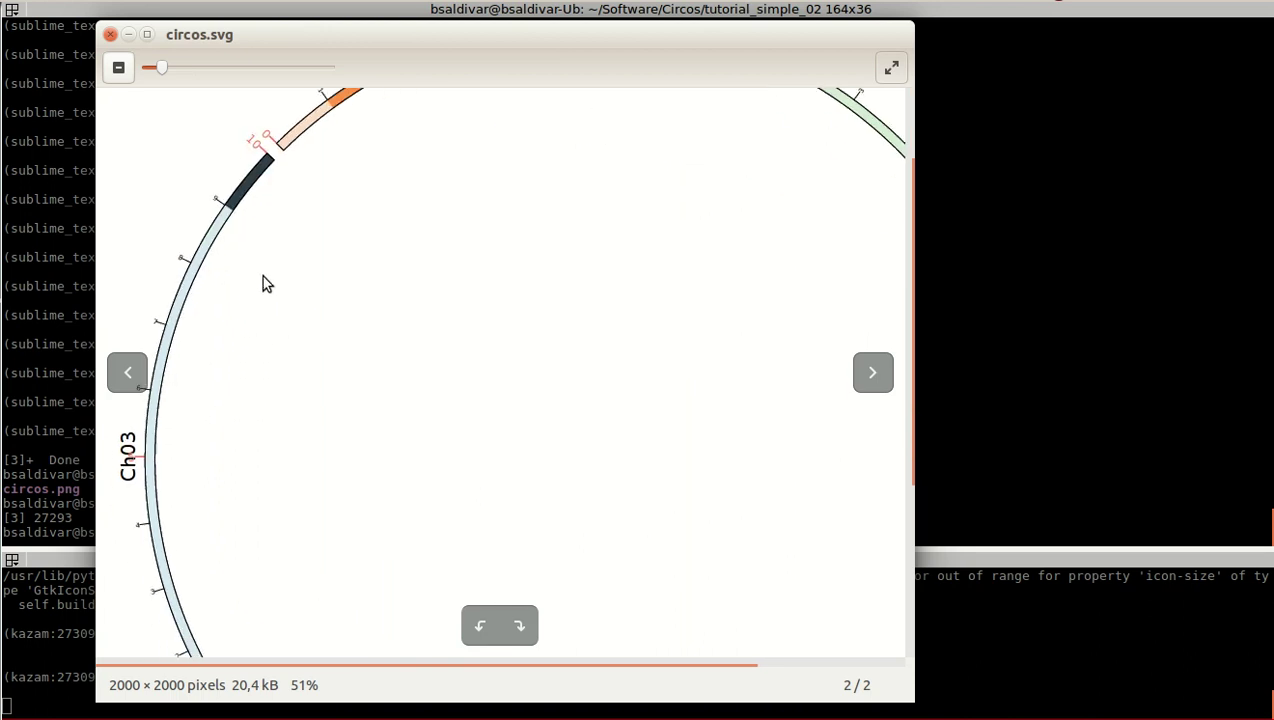
pyautogui.moveTo(296, 447); pyautogui.dragTo(356, 122)
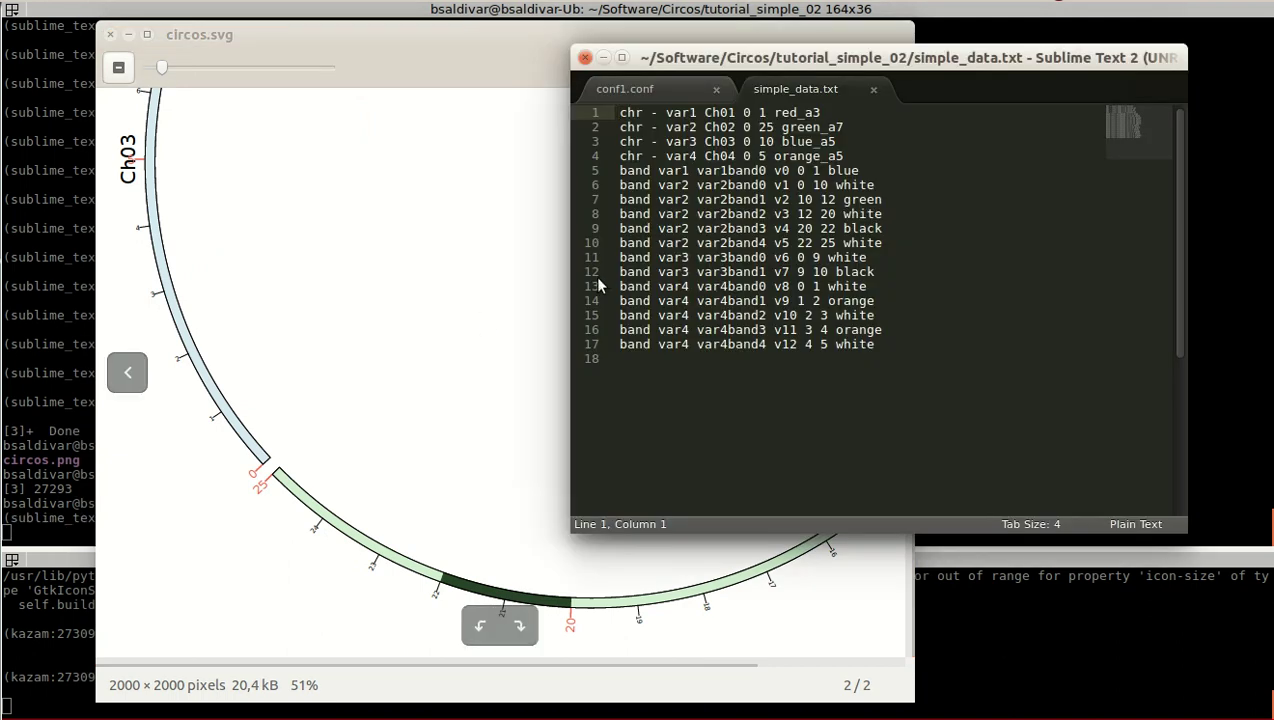
# Select the four chromosome definition lines, then the var1 band line, to review them.
pyautogui.click(869, 170)
pyautogui.press('Up')
pyautogui.hotkey('shift', 'Up')
pyautogui.hotkey('shift', 'Up')
pyautogui.hotkey('shift', 'Up')
pyautogui.hotkey('shift', 'Home')
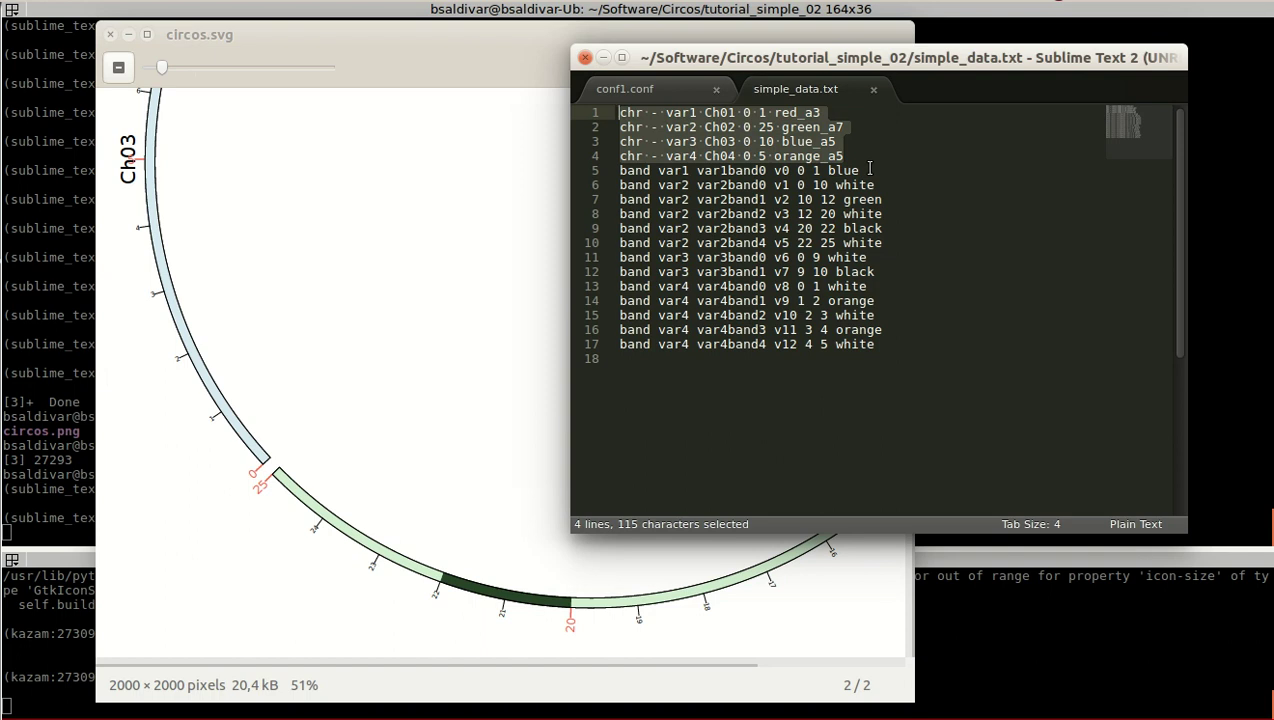
pyautogui.click(863, 166)
pyautogui.hotkey('shift', 'Home')
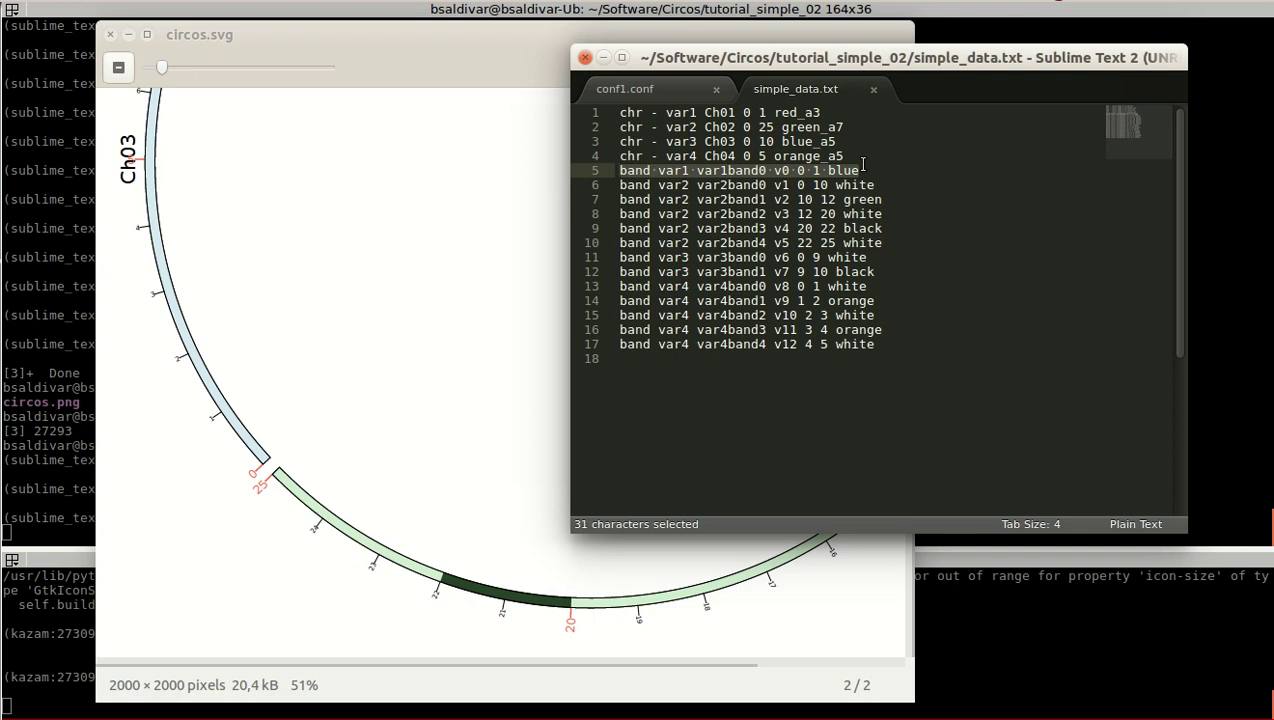
# Inspect the Ch01 chromosome line, selecting its end value 1.
pyautogui.click(818, 112)
pyautogui.hotkey('shift', 'Home')
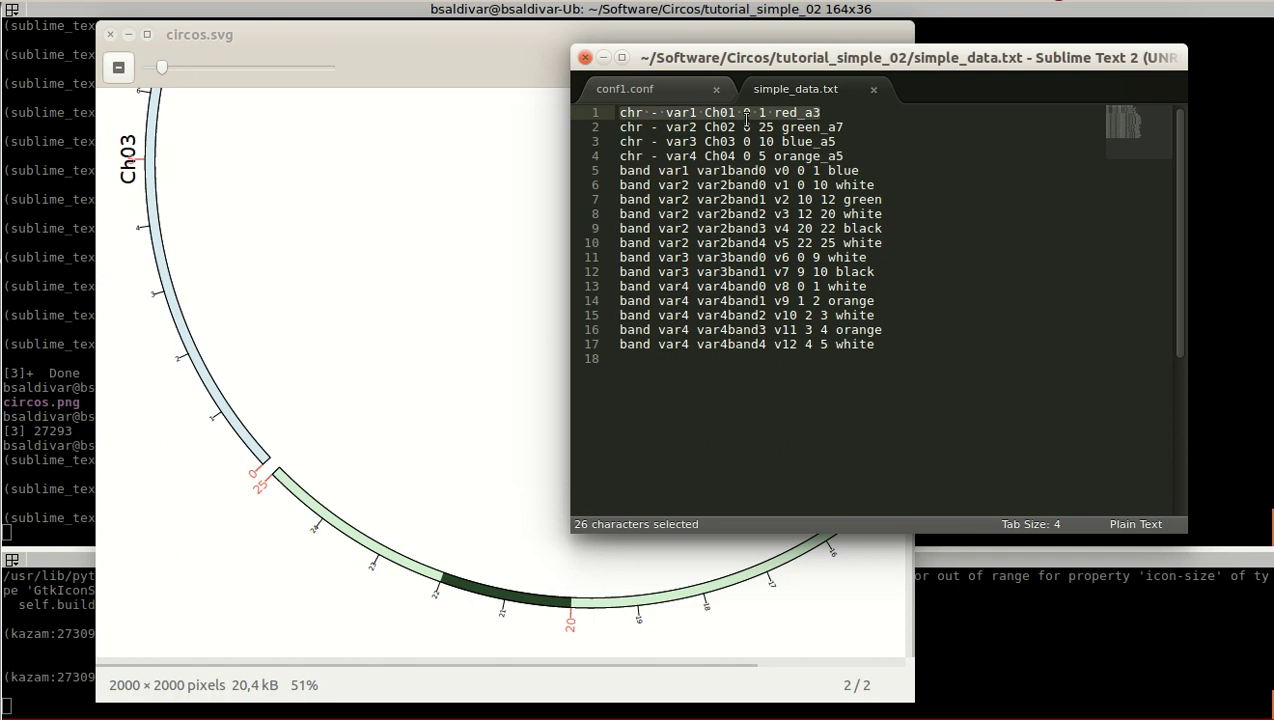
pyautogui.click(754, 112)
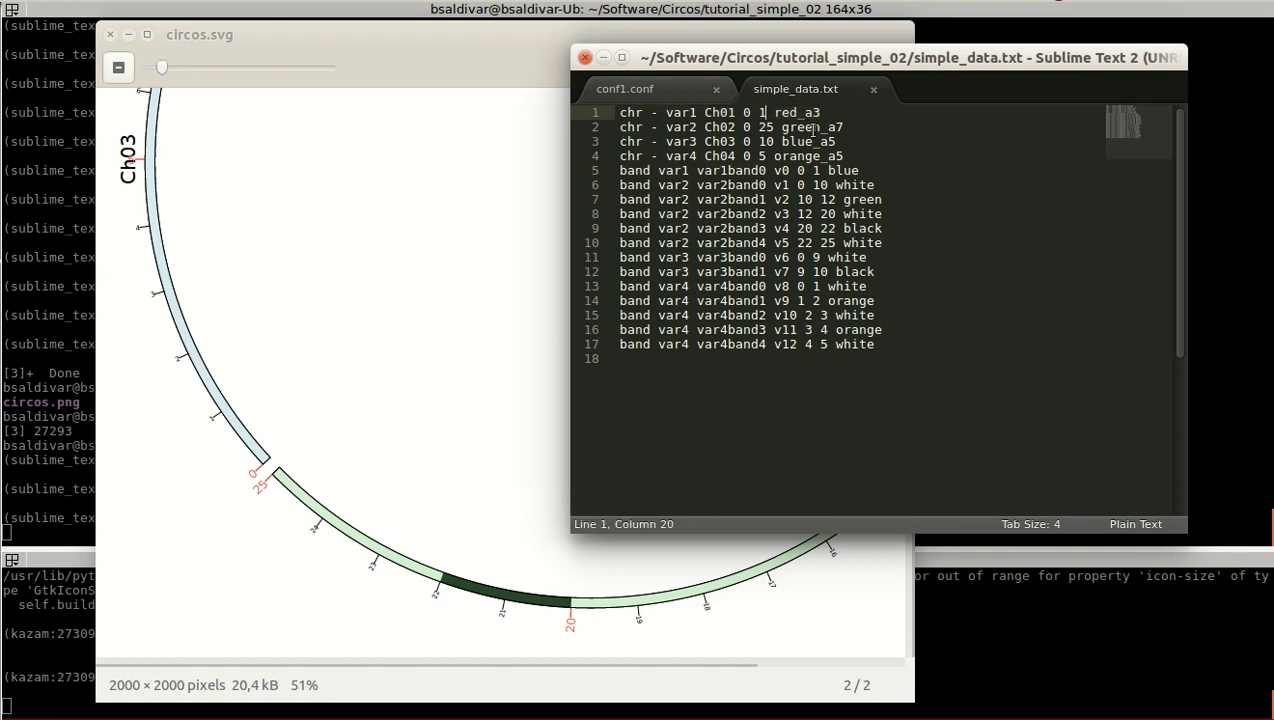
pyautogui.hotkey('shift', 'Right')
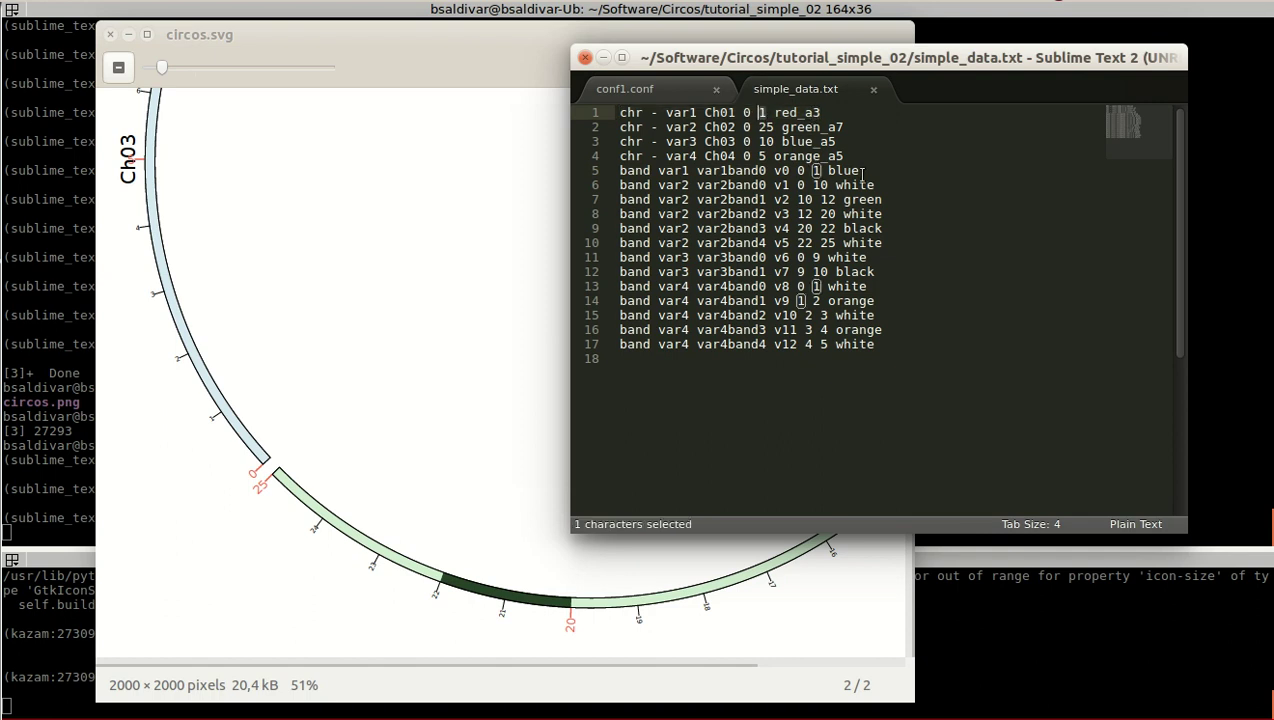
# Insert blank lines after the var1 band on line 5 and select its start value 0.
pyautogui.click(864, 170)
pyautogui.press('Return')
pyautogui.press('Return')
pyautogui.press('Up')
pyautogui.press('Up')
pyautogui.doubleClick(801, 172)
# Examine the var1 band line's fields: end value 1, keyword band, parent var1, name var1band0.
pyautogui.press('Right')
pyautogui.press('Right')
pyautogui.hotkey('shift', 'Right')
pyautogui.press('Home')
pyautogui.hotkey('shift', 'Right')
pyautogui.hotkey('shift', 'Right')
pyautogui.hotkey('shift', 'Right')
pyautogui.hotkey('shift', 'Right')
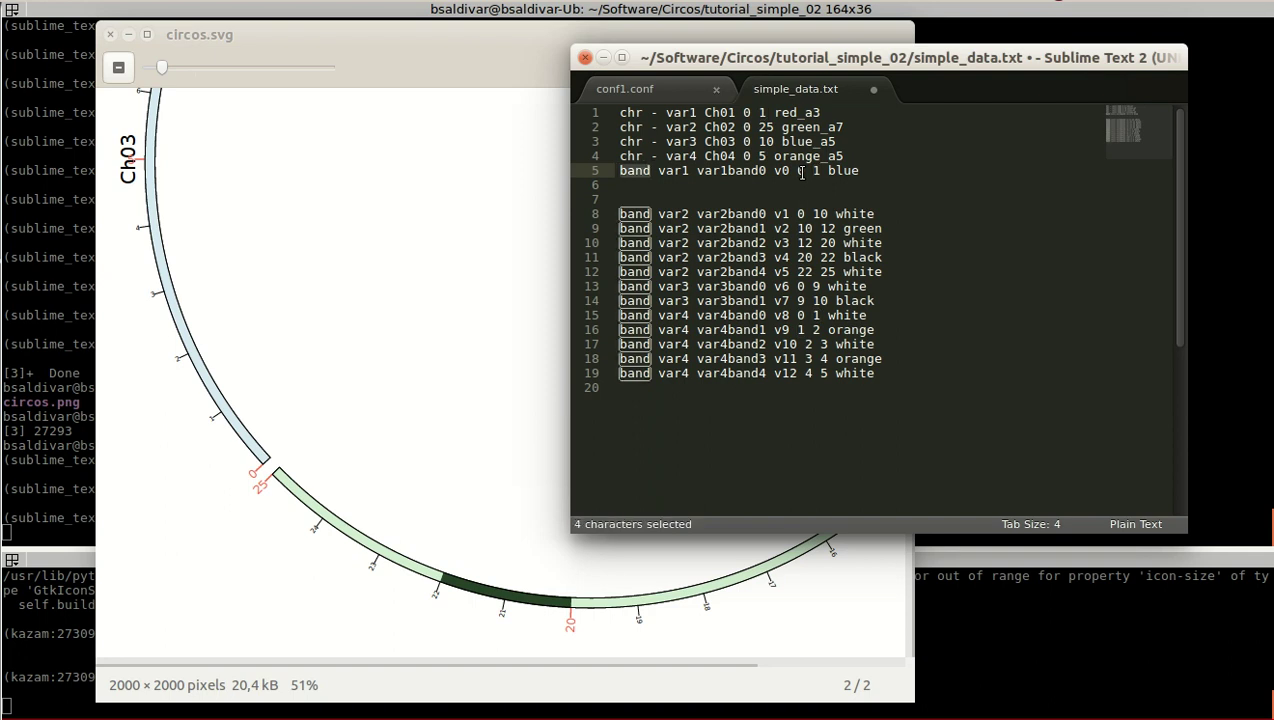
pyautogui.press('Right')
pyautogui.hotkey('shift', 'Right')
pyautogui.hotkey('shift', 'Right')
pyautogui.hotkey('shift', 'Right')
pyautogui.hotkey('shift', 'Right')
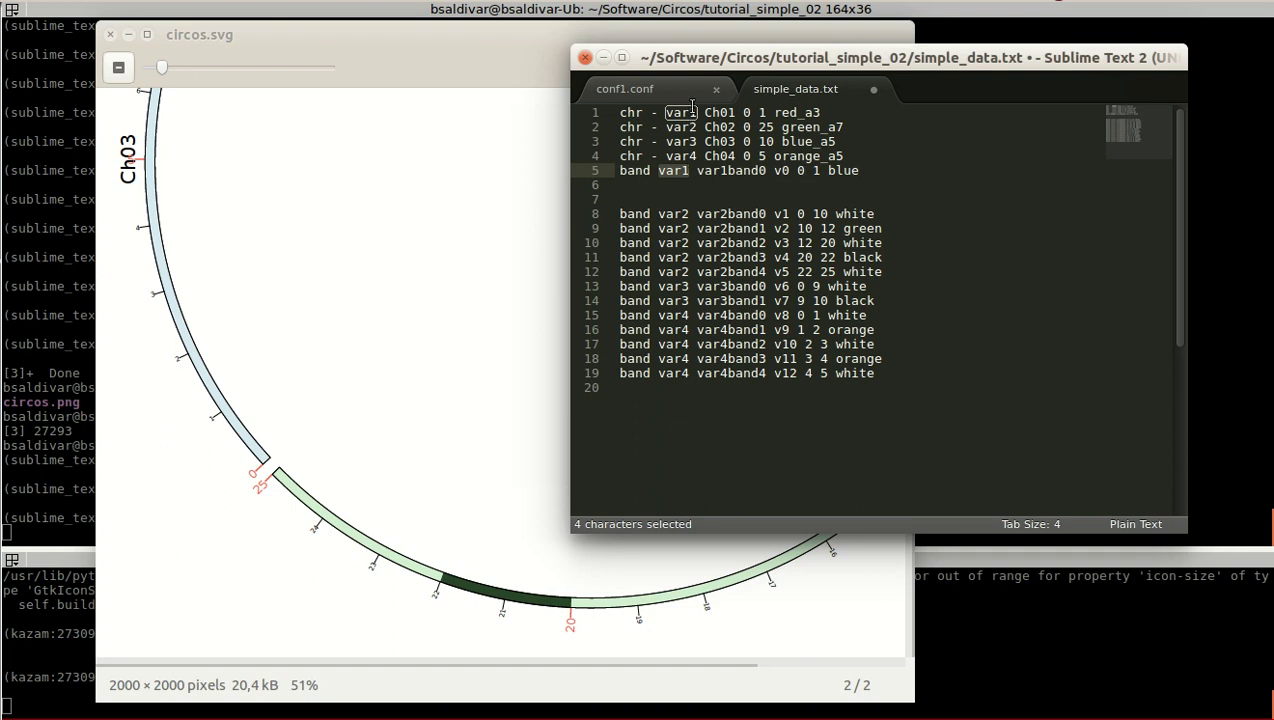
pyautogui.click(698, 171)
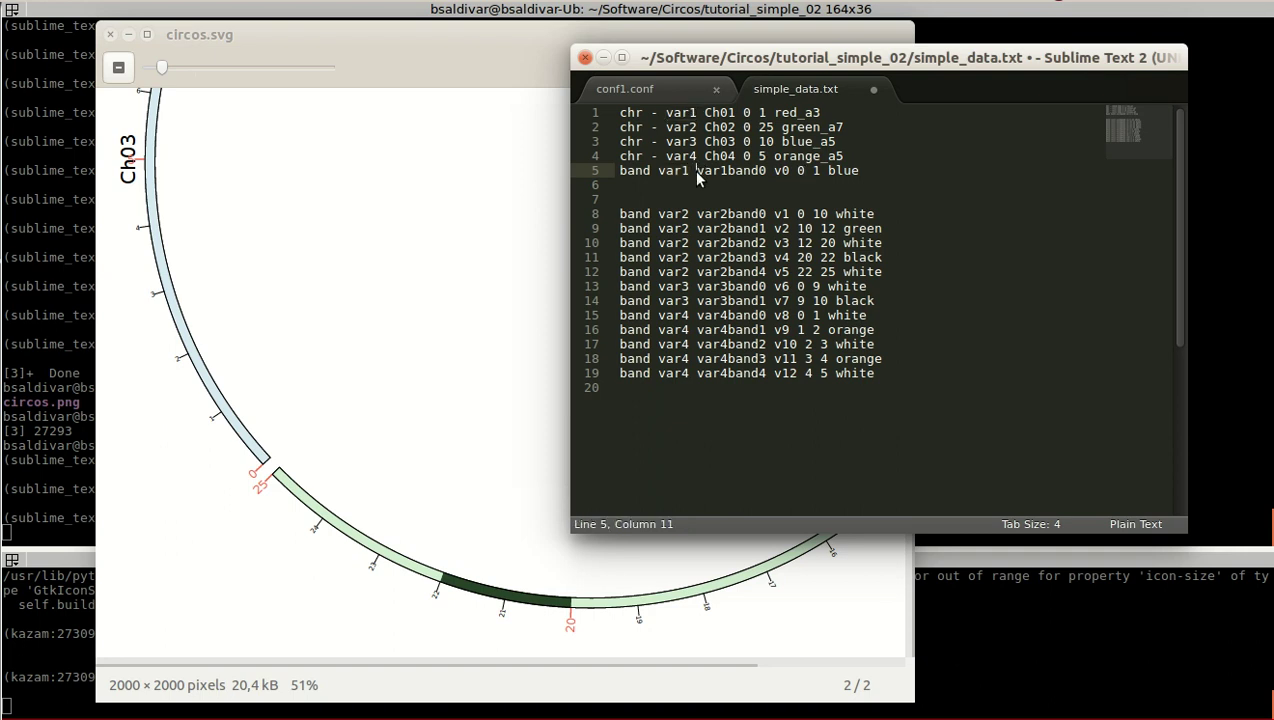
pyautogui.hotkey('shift', 'Right')
pyautogui.hotkey('shift', 'Right')
pyautogui.hotkey('shift', 'Right')
pyautogui.hotkey('shift', 'Right')
pyautogui.hotkey('shift', 'Right')
pyautogui.hotkey('shift', 'Right')
pyautogui.hotkey('shift', 'Right')
pyautogui.hotkey('shift', 'Right')
pyautogui.hotkey('shift', 'Right')
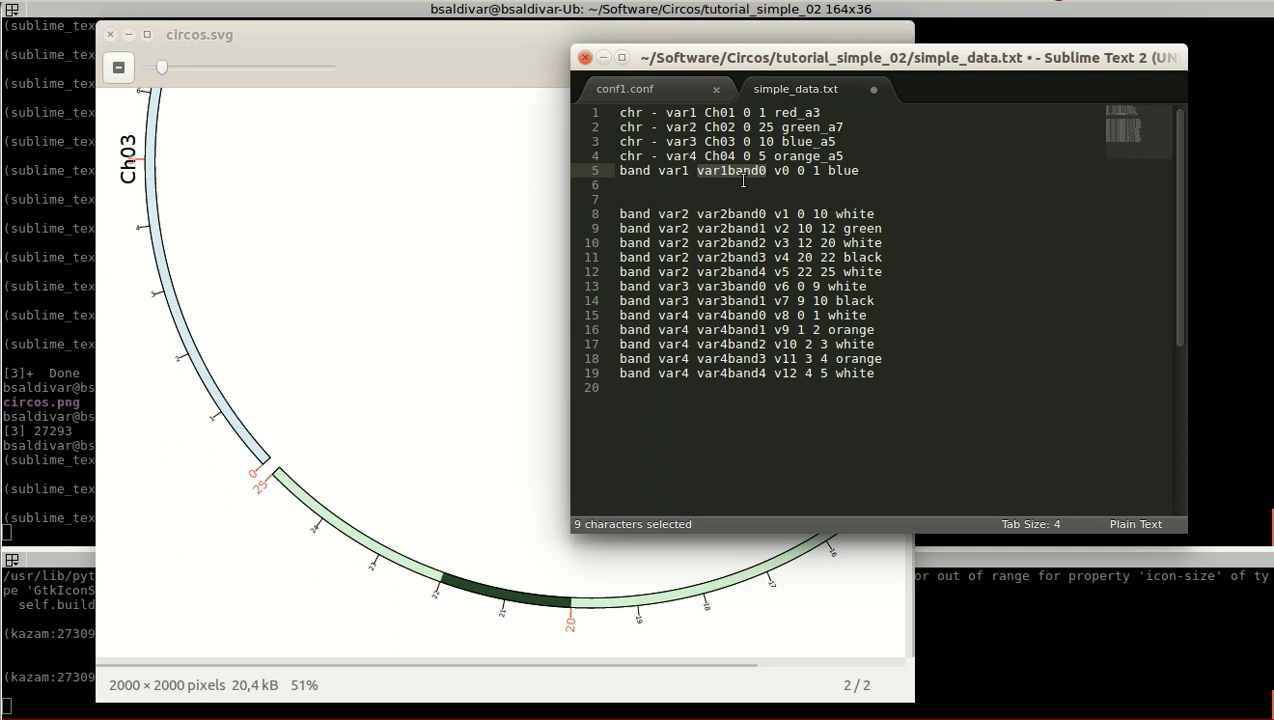
# Examine the rest of the var1 band line: label v0, range 0 1, colour blue.
pyautogui.click(774, 173)
pyautogui.doubleClick(776, 172)
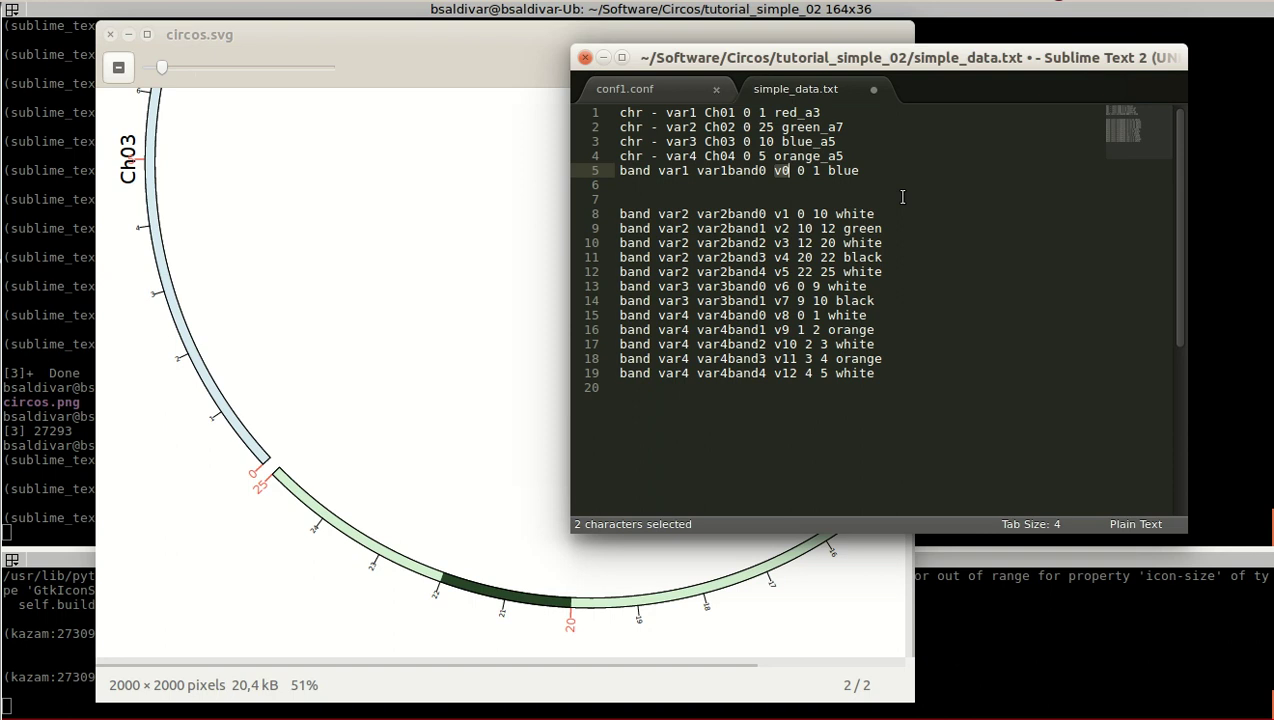
pyautogui.press('Right')
pyautogui.hotkey('shift', 'Left')
pyautogui.hotkey('shift', 'Left')
pyautogui.press('Right')
pyautogui.press('Right')
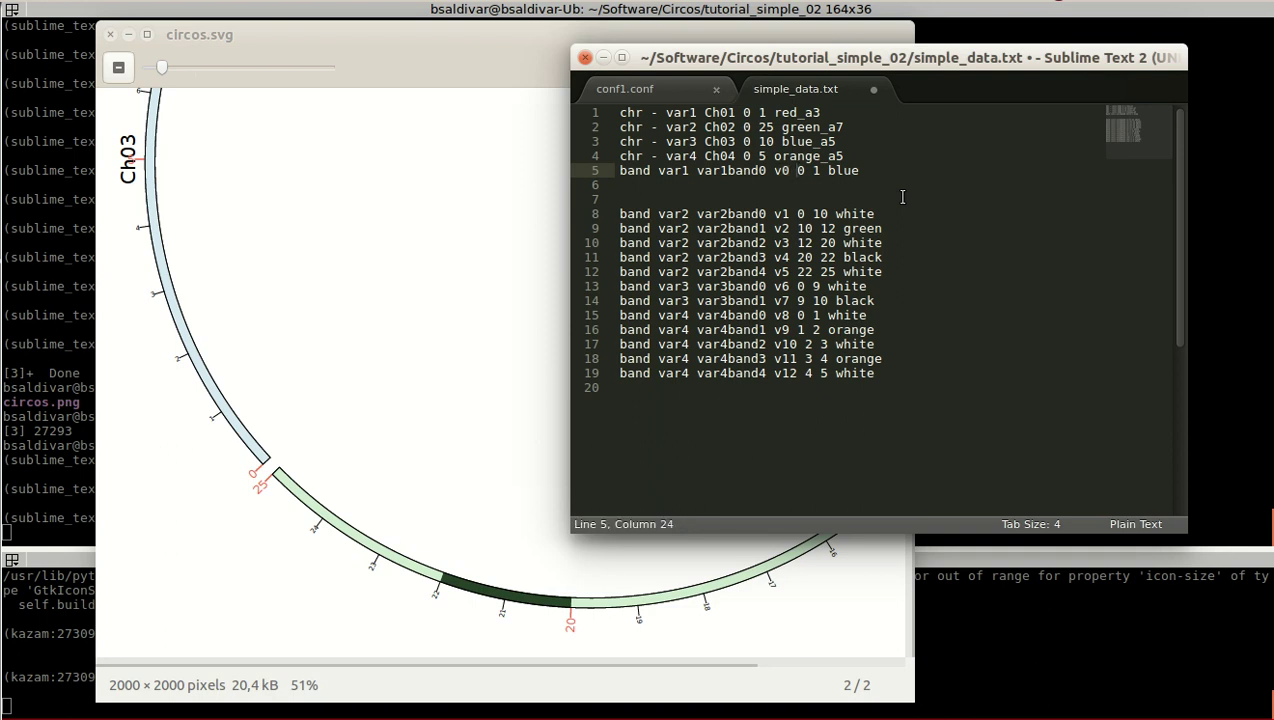
pyautogui.hotkey('shift', 'Right')
pyautogui.hotkey('shift', 'Right')
pyautogui.hotkey('shift', 'Right')
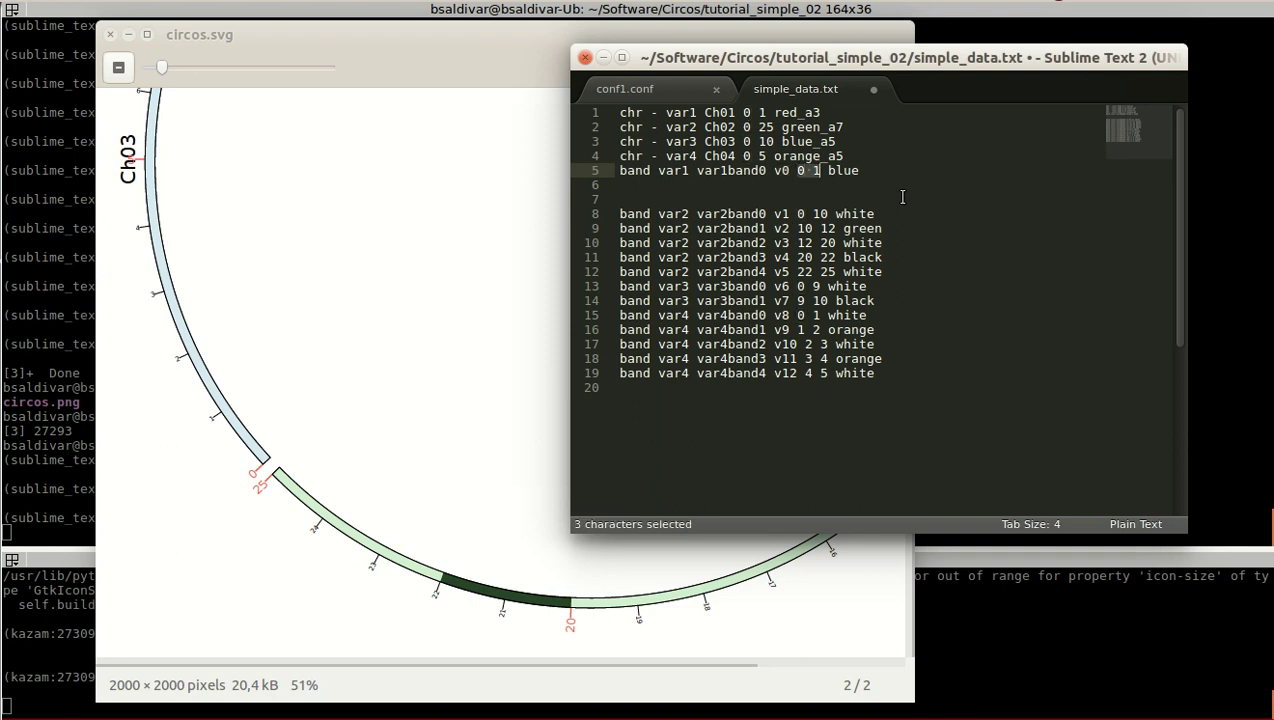
pyautogui.press('Left')
pyautogui.press('Right')
pyautogui.press('Right')
pyautogui.hotkey('shift', 'Right')
pyautogui.press('Right')
pyautogui.press('Right')
pyautogui.hotkey('shift', 'End')
# Insert blank lines after the var2 bands and select the five var2 band lines.
pyautogui.press('Down')
pyautogui.press('Down')
pyautogui.press('Down')
pyautogui.press('Down')
pyautogui.press('Down')
pyautogui.press('Down')
pyautogui.press('Down')
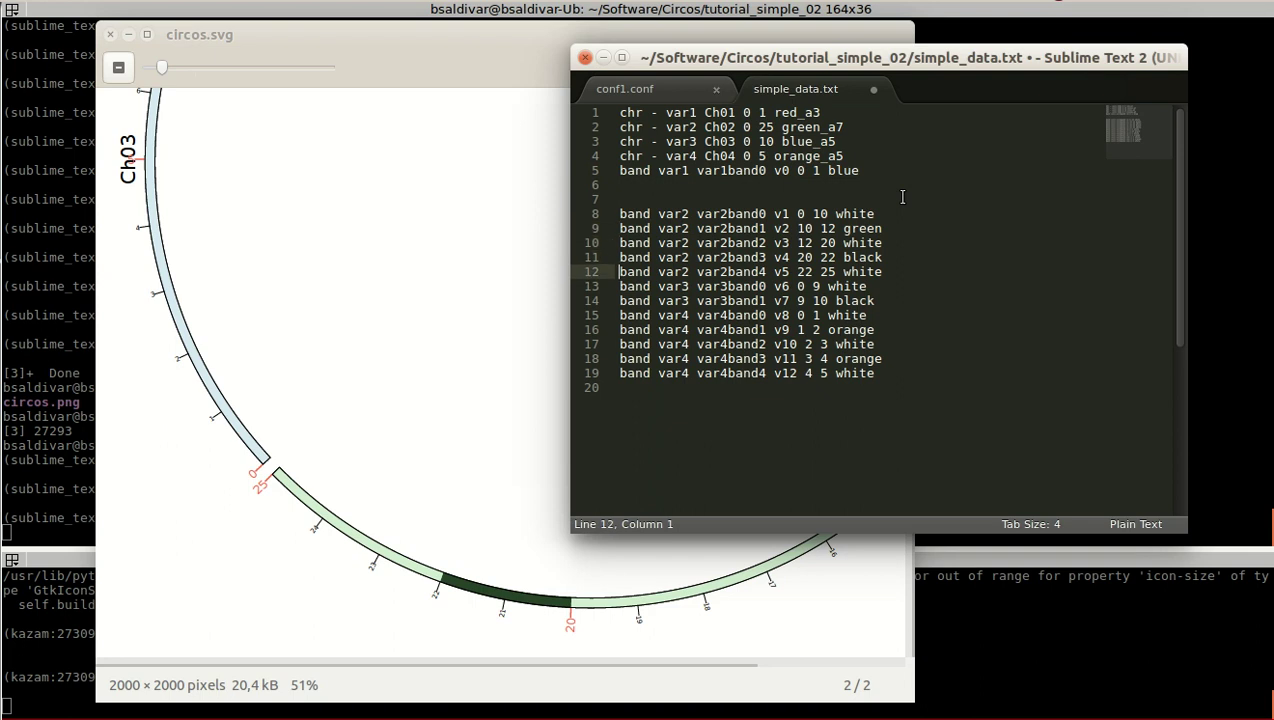
pyautogui.press('End')
pyautogui.press('Return')
pyautogui.press('Return')
pyautogui.press('Return')
pyautogui.press('Up')
pyautogui.press('Up')
pyautogui.press('Up')
pyautogui.press('Up')
pyautogui.press('Up')
pyautogui.press('Up')
pyautogui.press('Up')
pyautogui.hotkey('shift', 'End')
pyautogui.hotkey('shift', 'Down')
pyautogui.hotkey('shift', 'Down')
pyautogui.hotkey('shift', 'Down')
pyautogui.hotkey('shift', 'Down')
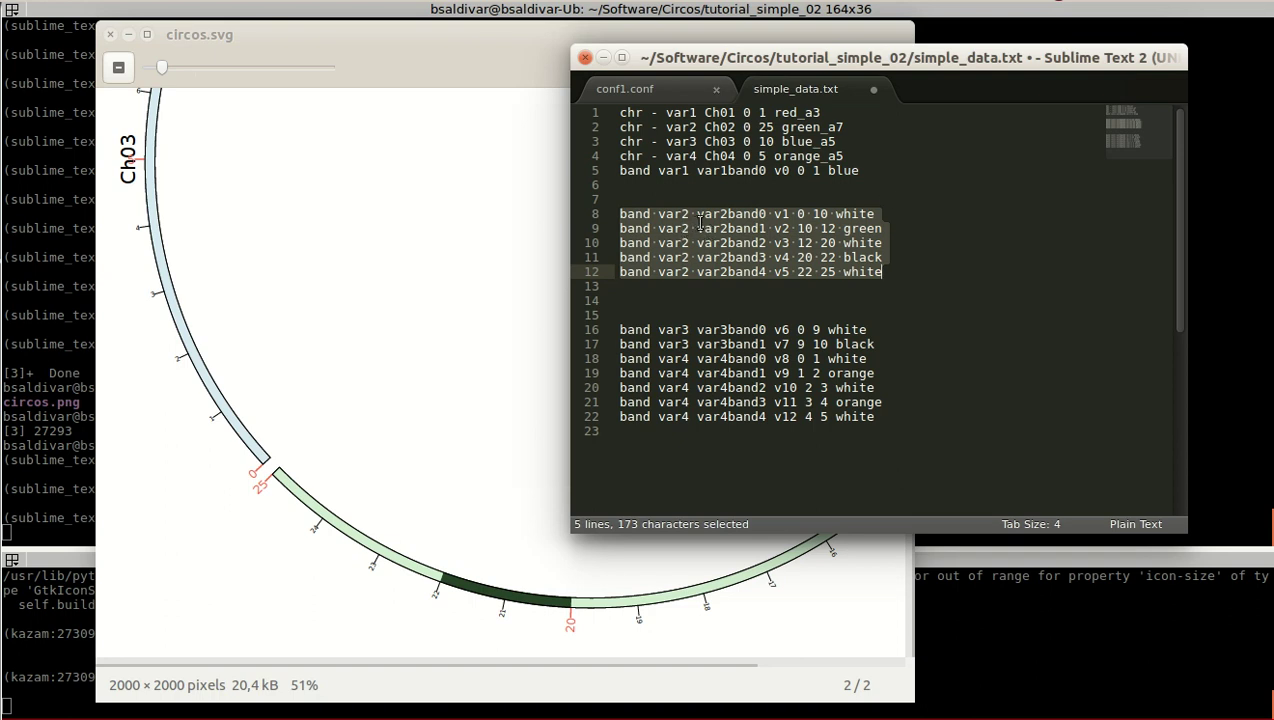
pyautogui.click(696, 225)
pyautogui.press('Up')
pyautogui.hotkey('shift', 'Right')
pyautogui.hotkey('shift', 'Right')
pyautogui.hotkey('shift', 'Right')
pyautogui.hotkey('shift', 'Right')
pyautogui.hotkey('shift', 'Right')
pyautogui.hotkey('shift', 'Right')
pyautogui.hotkey('shift', 'Right')
pyautogui.hotkey('shift', 'Right')
pyautogui.hotkey('shift', 'Right')
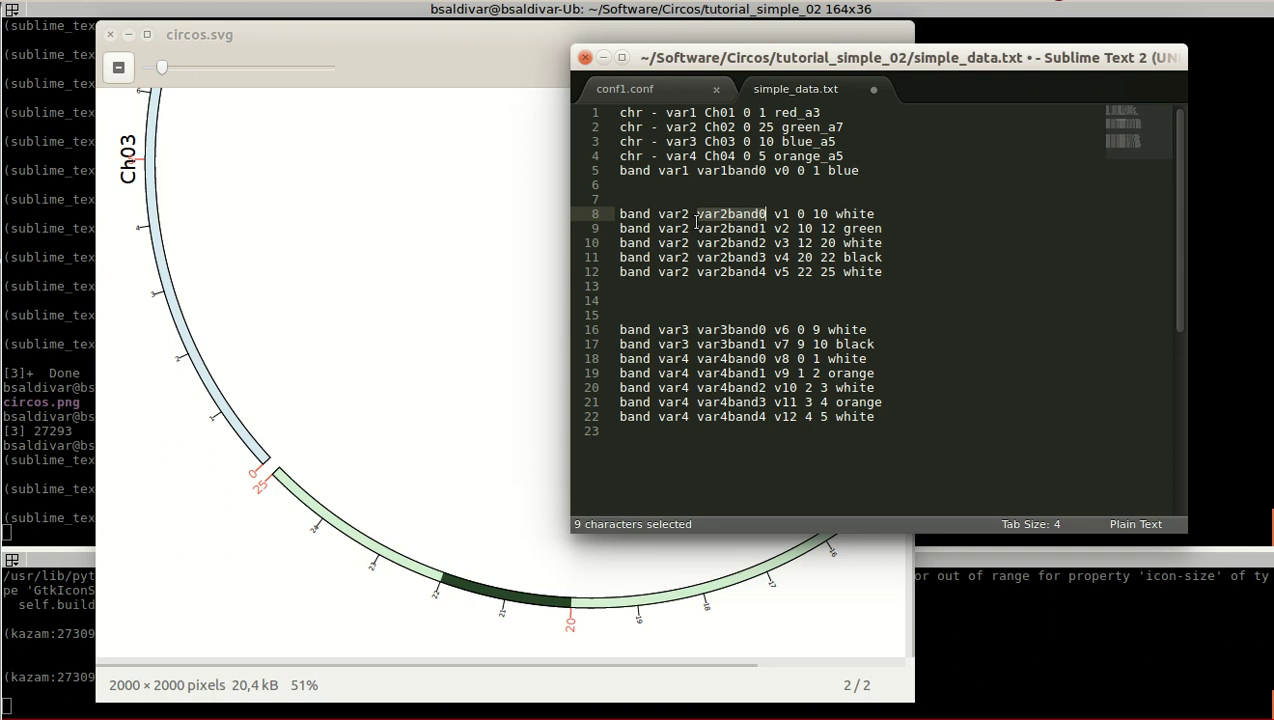
pyautogui.press('Right')
pyautogui.press('Right')
pyautogui.hotkey('shift', 'Right')
pyautogui.hotkey('shift', 'Right')
pyautogui.hotkey('shift', 'Right')
pyautogui.hotkey('shift', 'Right')
pyautogui.press('Down')
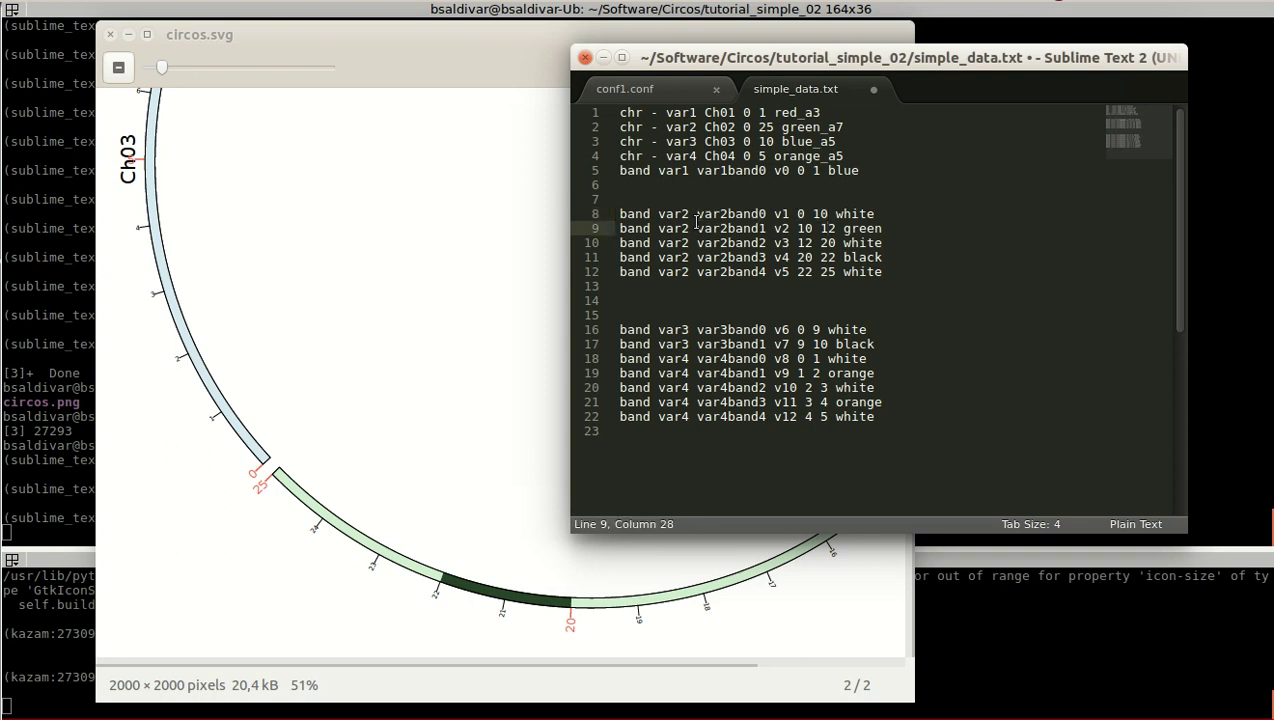
pyautogui.press('Down')
pyautogui.press('Down')
pyautogui.press('Down')
pyautogui.press('Left')
pyautogui.press('Left')
pyautogui.press('Left')
pyautogui.press('Left')
pyautogui.hotkey('shift', 'Right')
pyautogui.hotkey('shift', 'Right')
pyautogui.hotkey('shift', 'Right')
pyautogui.hotkey('shift', 'Right')
pyautogui.hotkey('shift', 'Right')
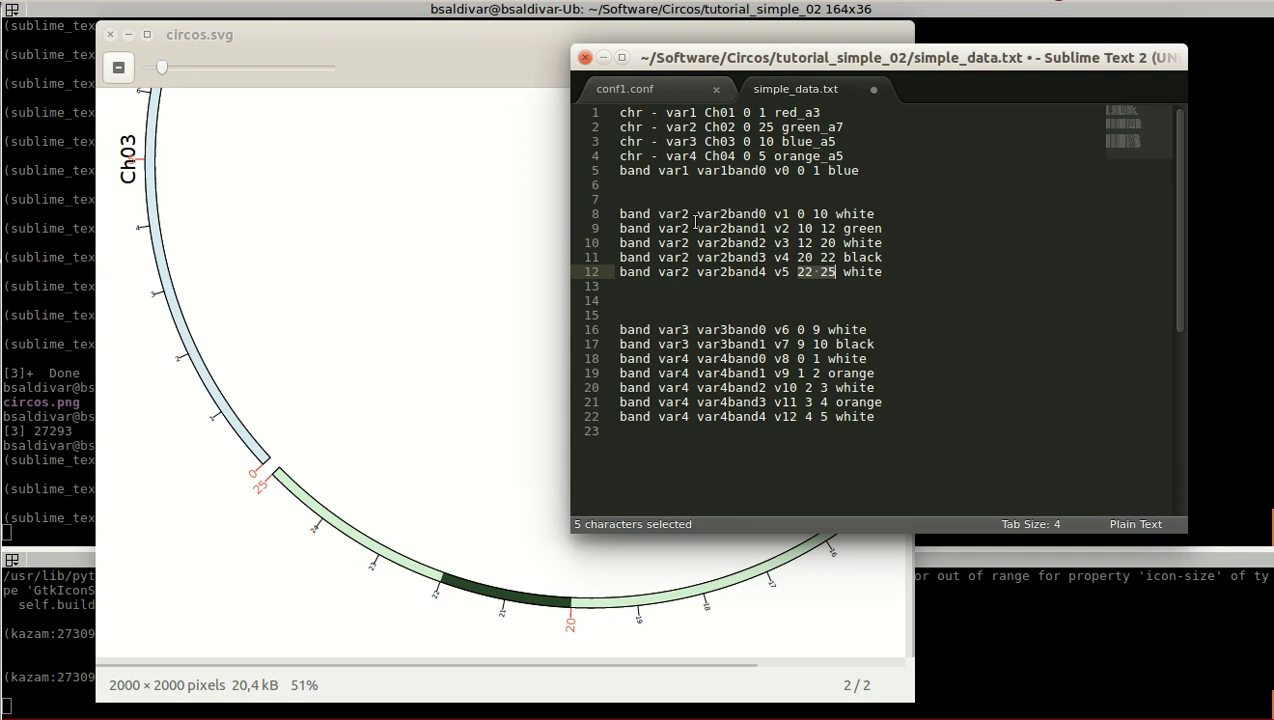
pyautogui.click(747, 127)
pyautogui.press('Left')
pyautogui.hotkey('shift', 'Right')
pyautogui.hotkey('shift', 'Right')
pyautogui.hotkey('shift', 'Right')
pyautogui.hotkey('shift', 'Right')
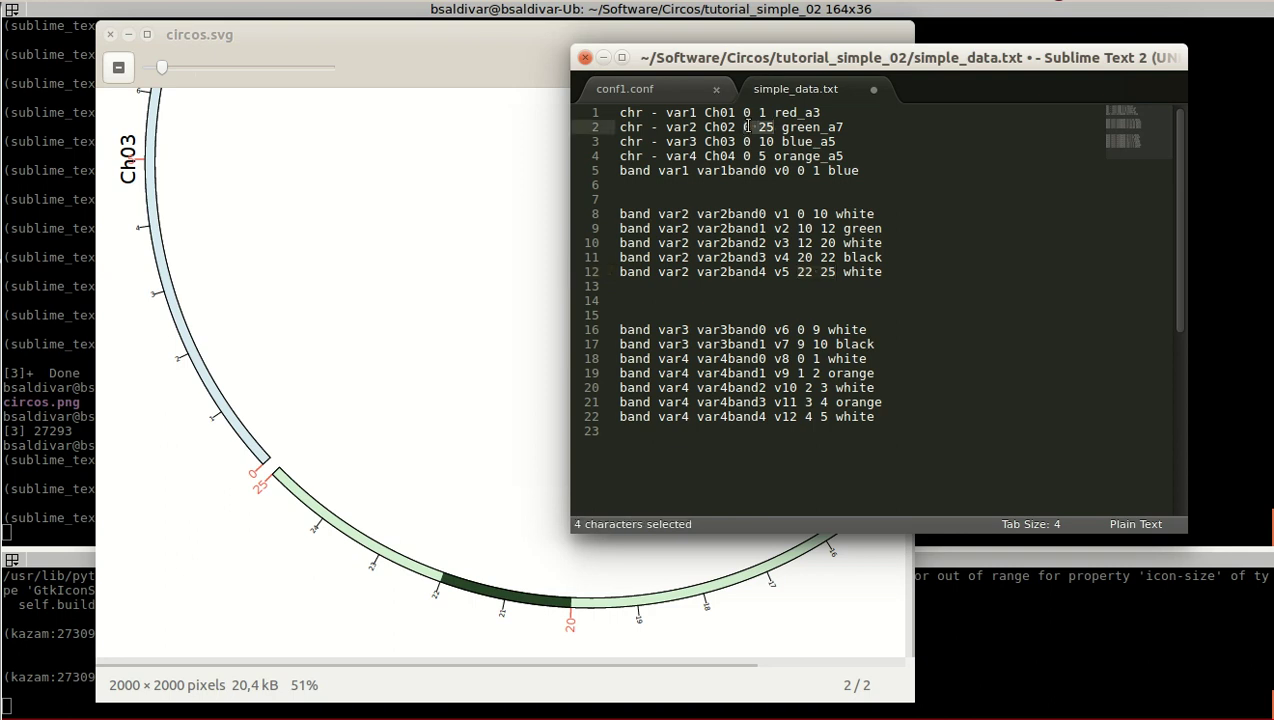
pyautogui.click(887, 271)
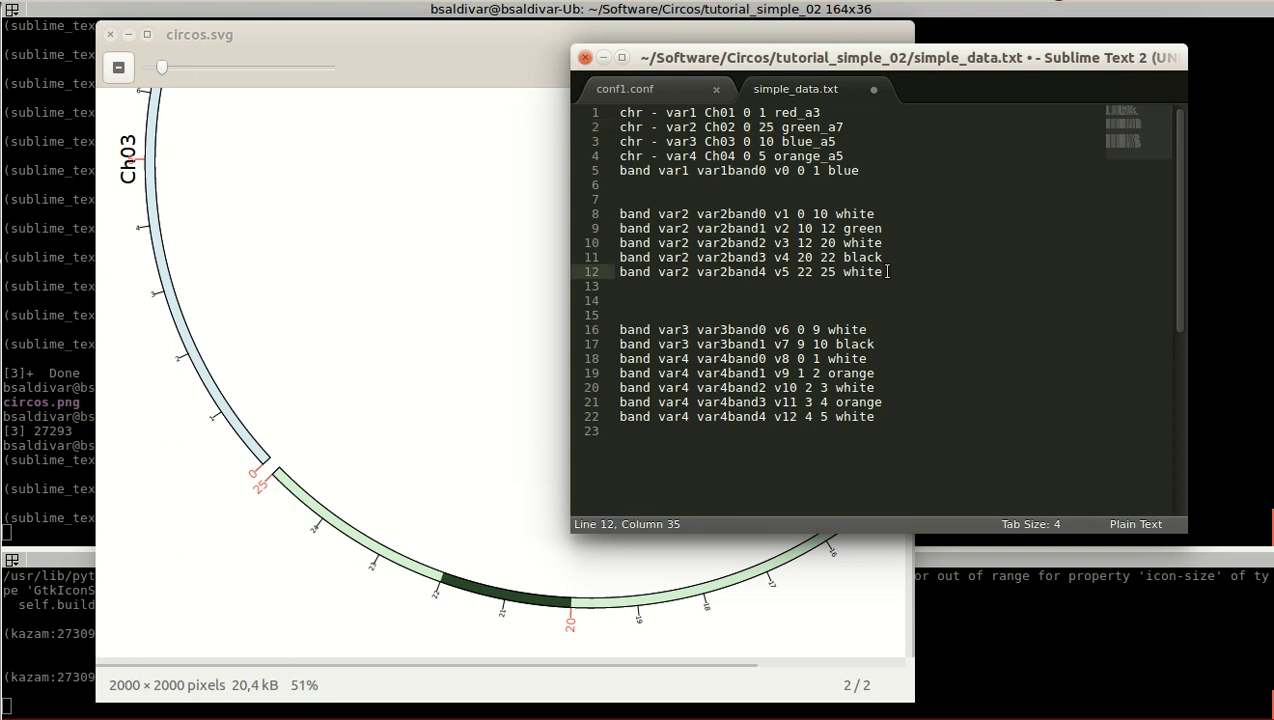
pyautogui.click(888, 242)
pyautogui.press('Up')
pyautogui.hotkey('shift', 'Home')
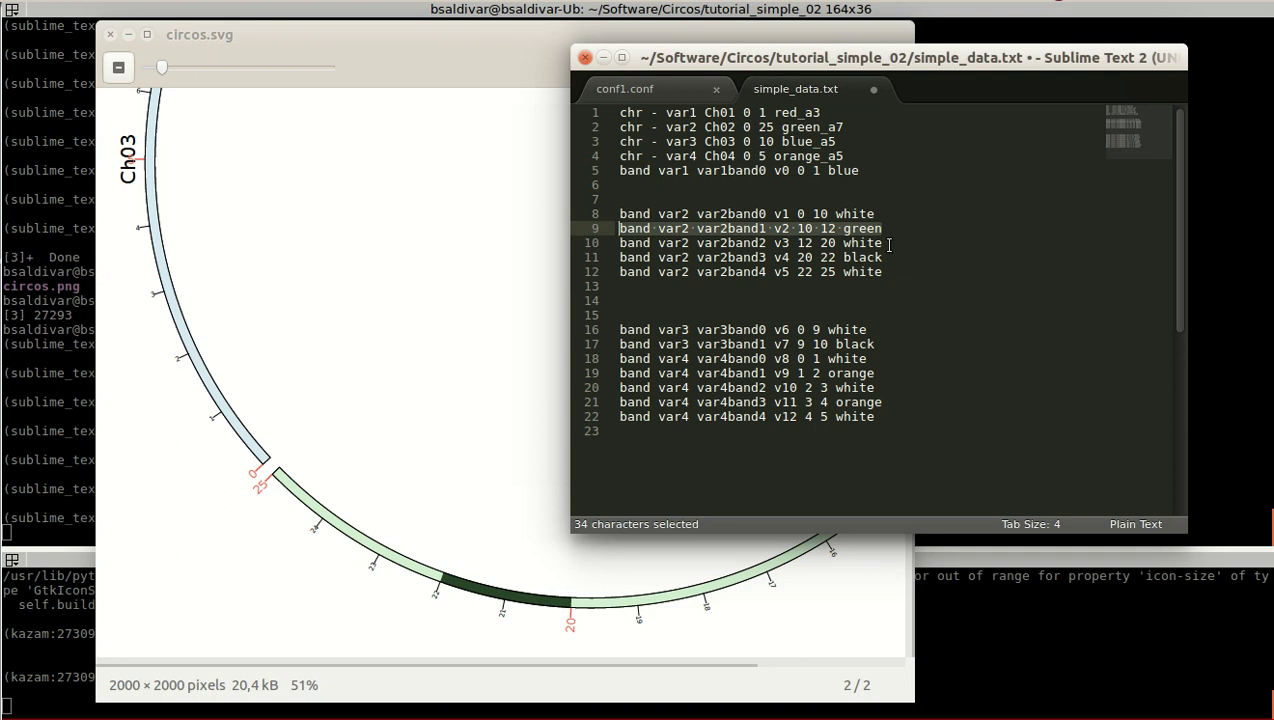
pyautogui.press('Down')
pyautogui.press('Down')
pyautogui.hotkey('shift', 'Home')
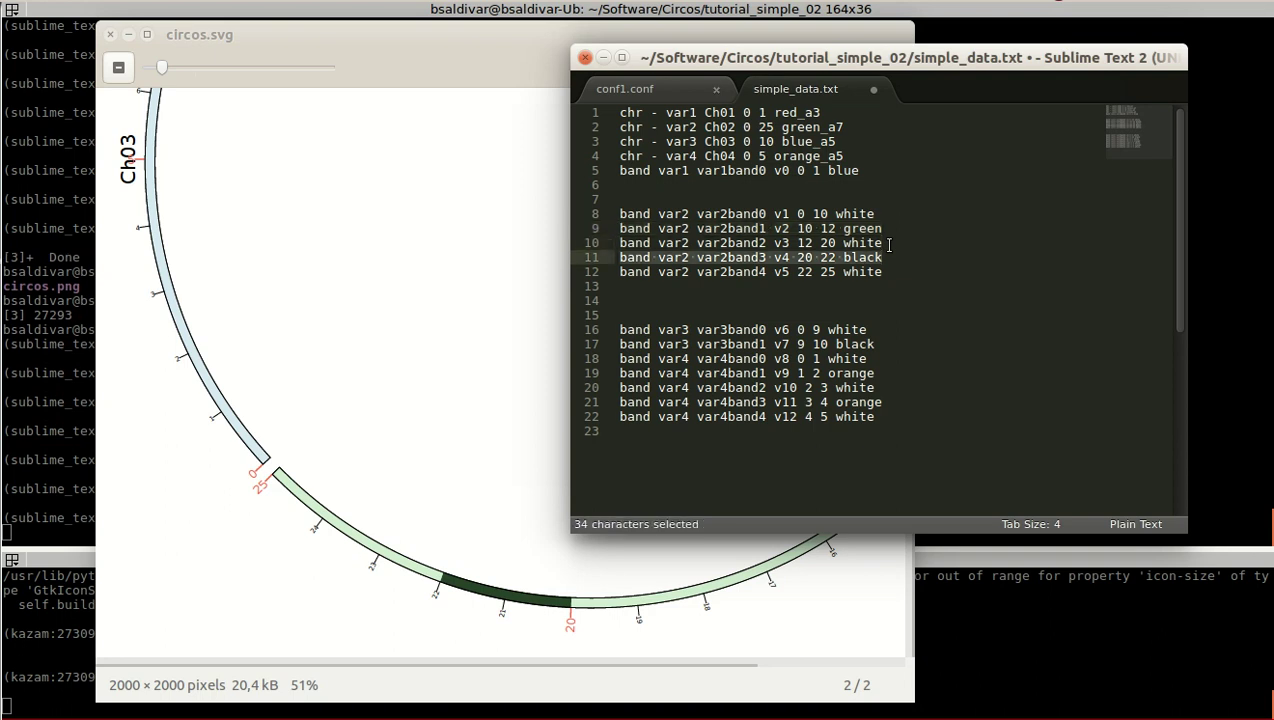
pyautogui.press('Up')
pyautogui.press('Up')
pyautogui.press('Up')
pyautogui.hotkey('shift', 'End')
pyautogui.press('Right')
pyautogui.hotkey('shift', 'Left')
pyautogui.hotkey('shift', 'Left')
pyautogui.hotkey('shift', 'Left')
pyautogui.hotkey('shift', 'Left')
pyautogui.hotkey('shift', 'Left')
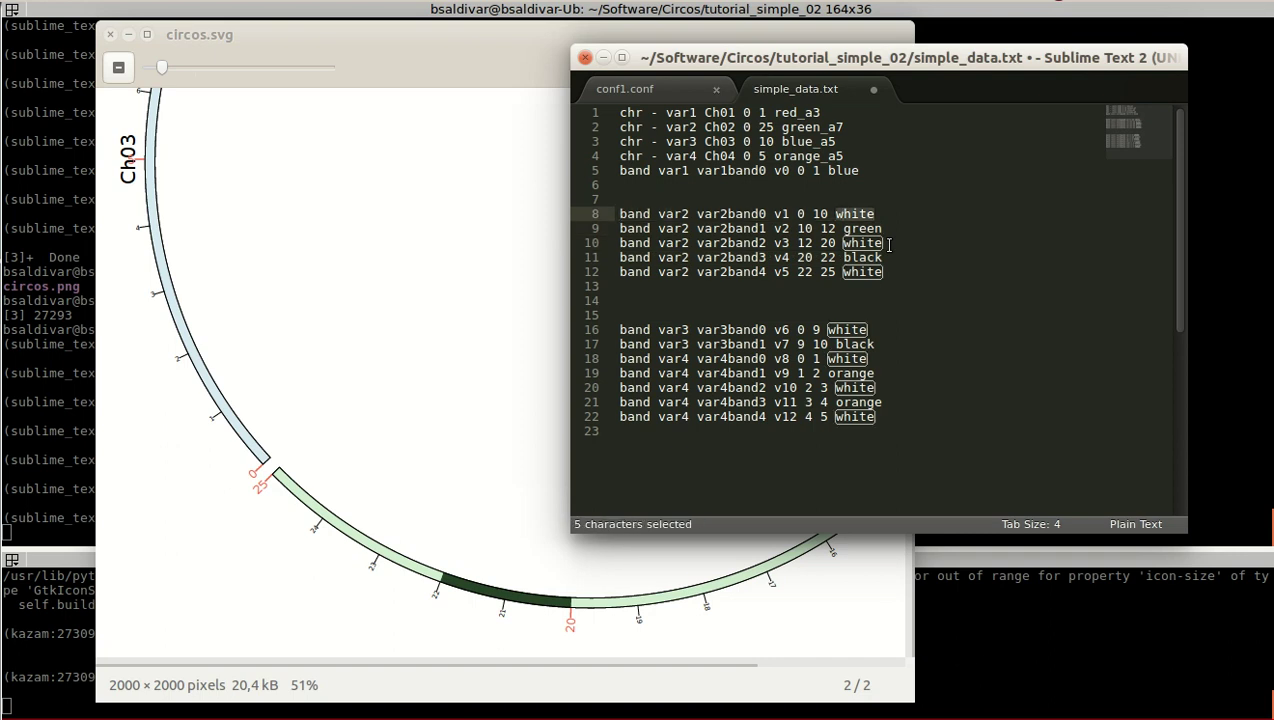
pyautogui.press('Down')
pyautogui.press('Down')
pyautogui.press('Up')
pyautogui.press('End')
pyautogui.hotkey('shift', 'Home')
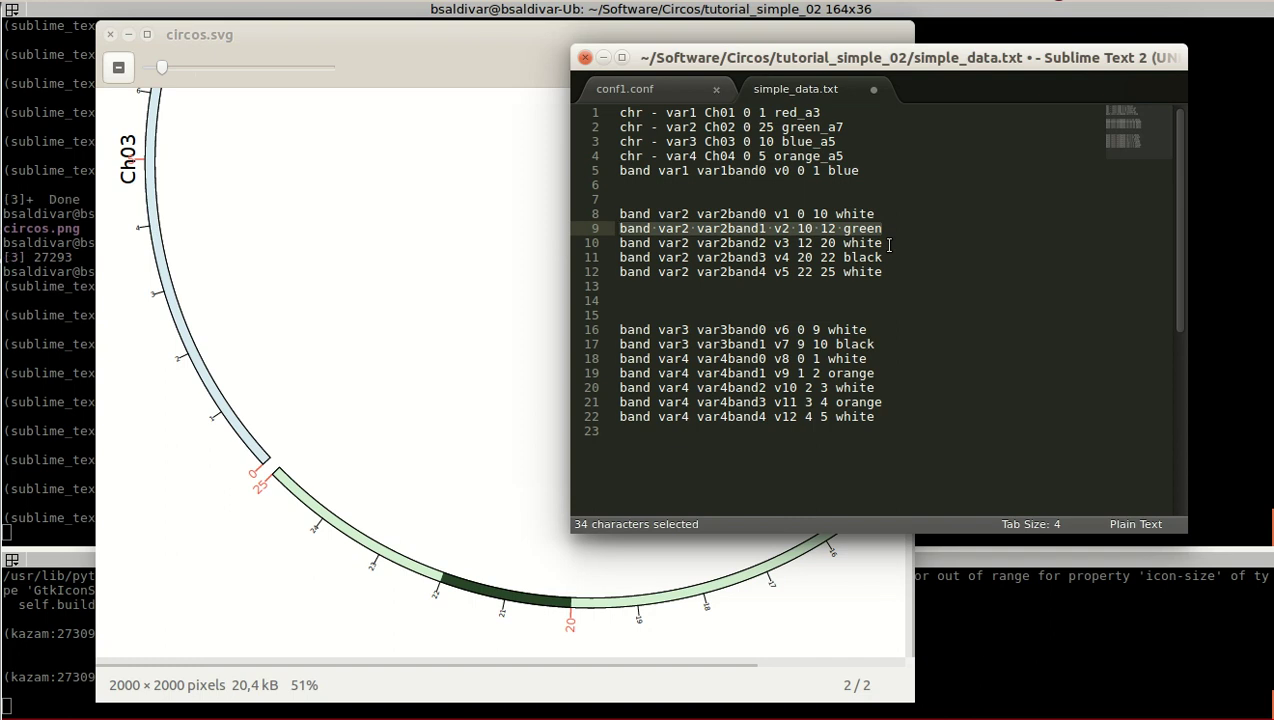
pyautogui.press('Right')
pyautogui.press('Down')
pyautogui.press('Down')
pyautogui.hotkey('shift', 'Home')
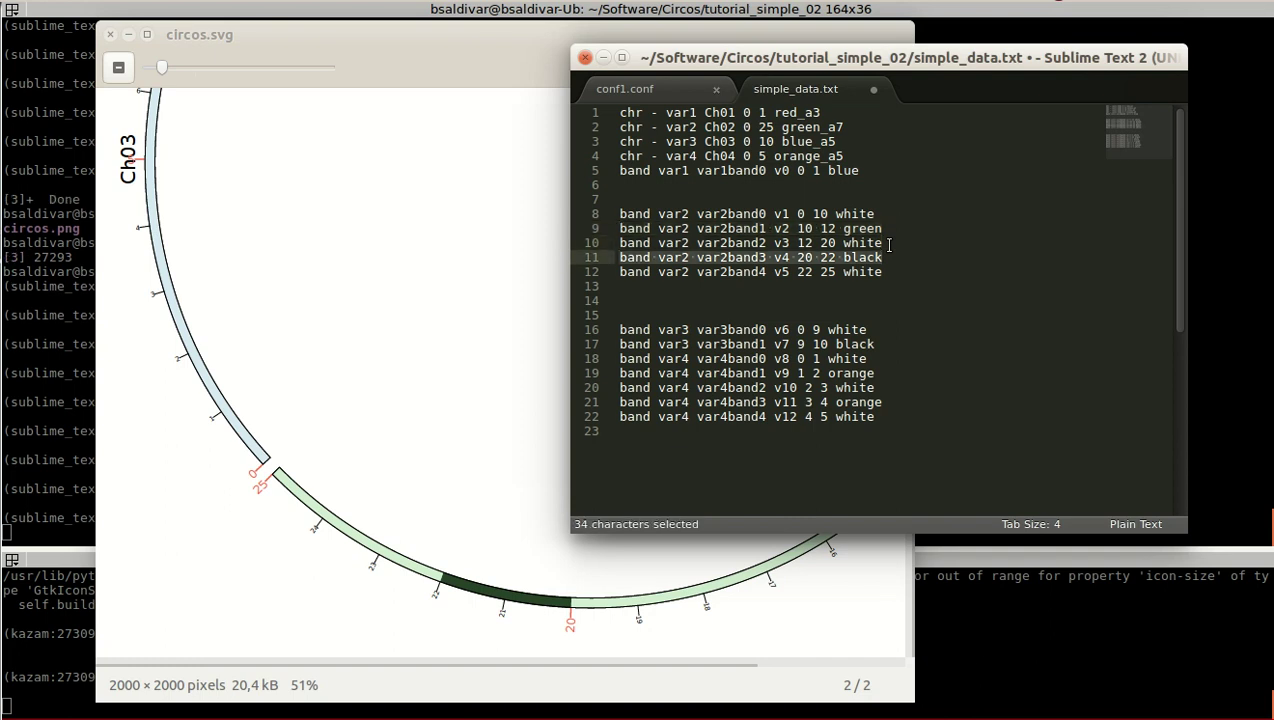
pyautogui.press('Right')
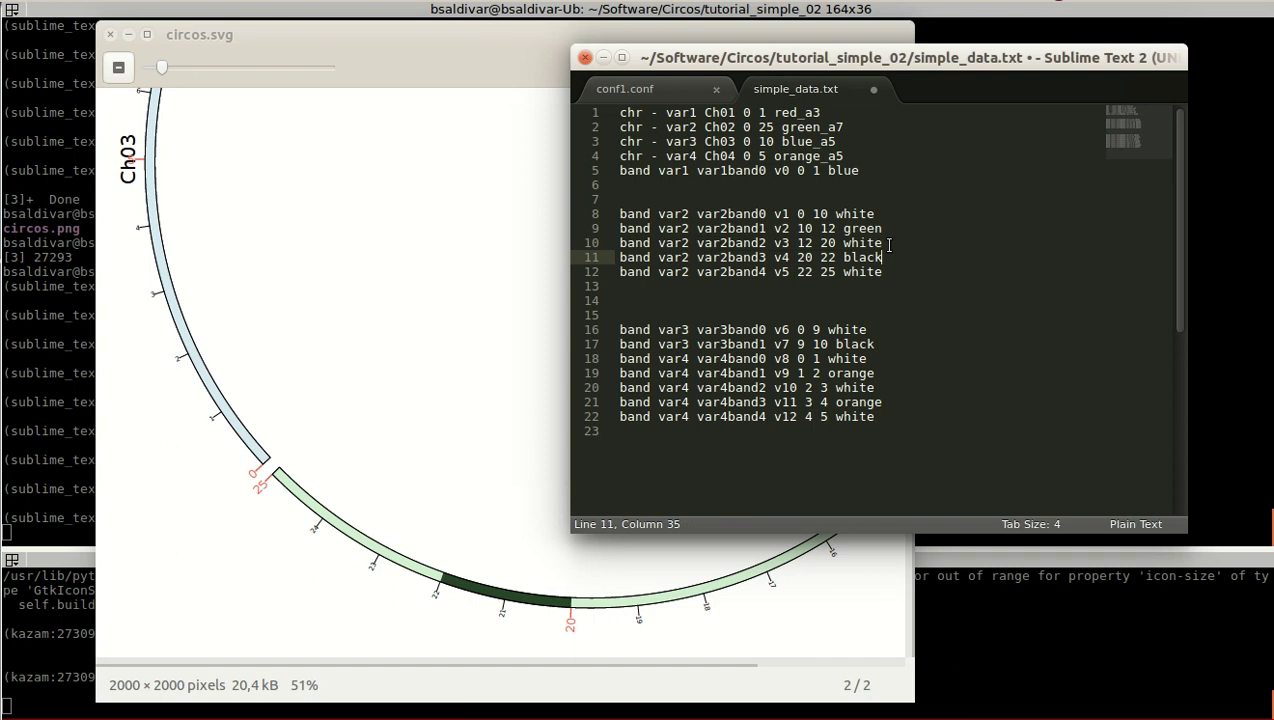
pyautogui.press('Up')
pyautogui.press('Up')
pyautogui.hotkey('shift', 'Left')
pyautogui.hotkey('shift', 'Left')
pyautogui.hotkey('shift', 'Left')
pyautogui.hotkey('shift', 'Left')
pyautogui.hotkey('shift', 'Left')
pyautogui.press('Down')
pyautogui.press('Down')
pyautogui.press('Down')
pyautogui.press('Down')
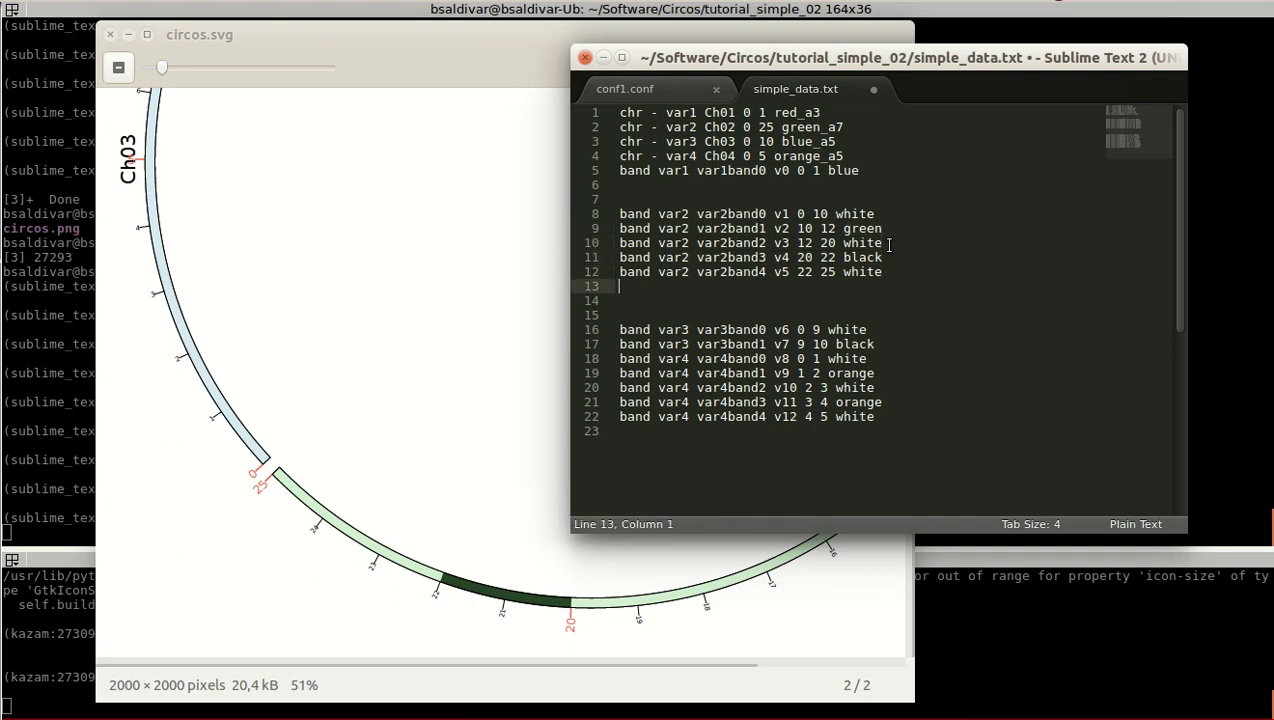
# Delete the extra empty lines and put single blank lines around the var3 bands.
pyautogui.press('Delete')
pyautogui.press('Delete')
pyautogui.press('Delete')
pyautogui.press('Down')
pyautogui.press('End')
pyautogui.press('Return')
pyautogui.press('Up')
pyautogui.press('Up')
pyautogui.press('Return')
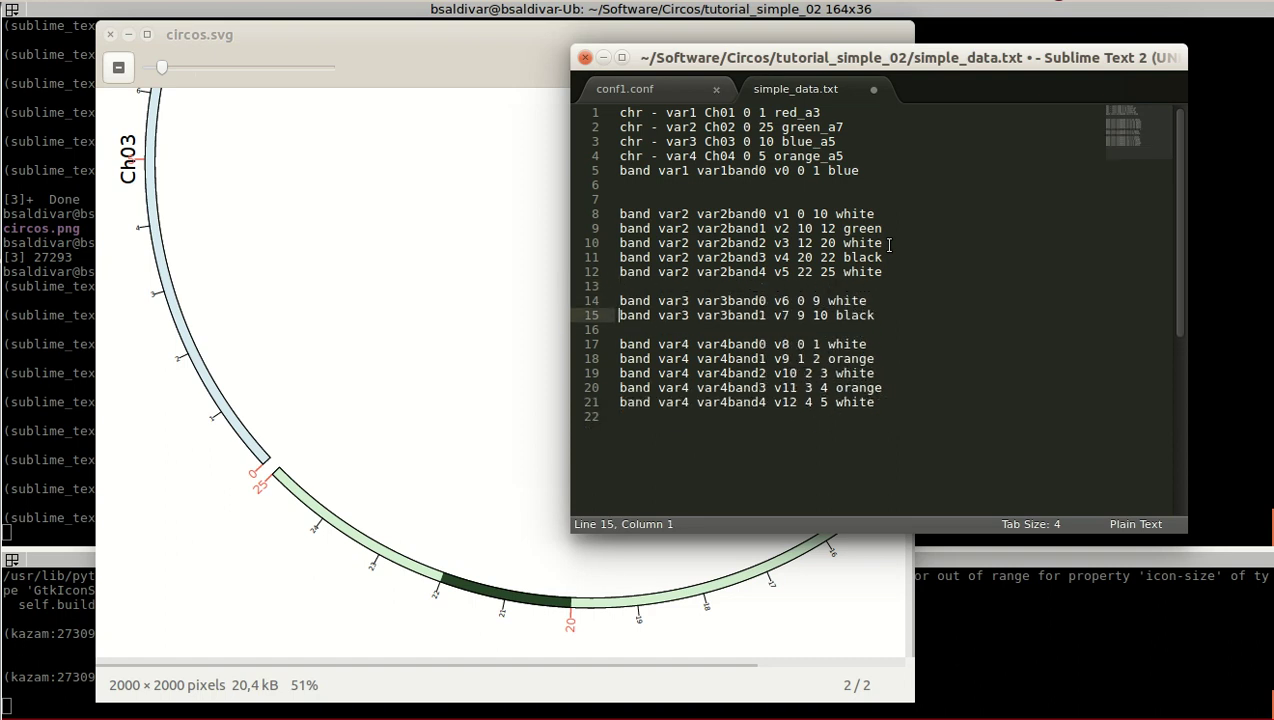
# Review the var3 band values: var3band0 end value 9, var3band1 range and colour black.
pyautogui.hotkey('shift', 'End')
pyautogui.press('End')
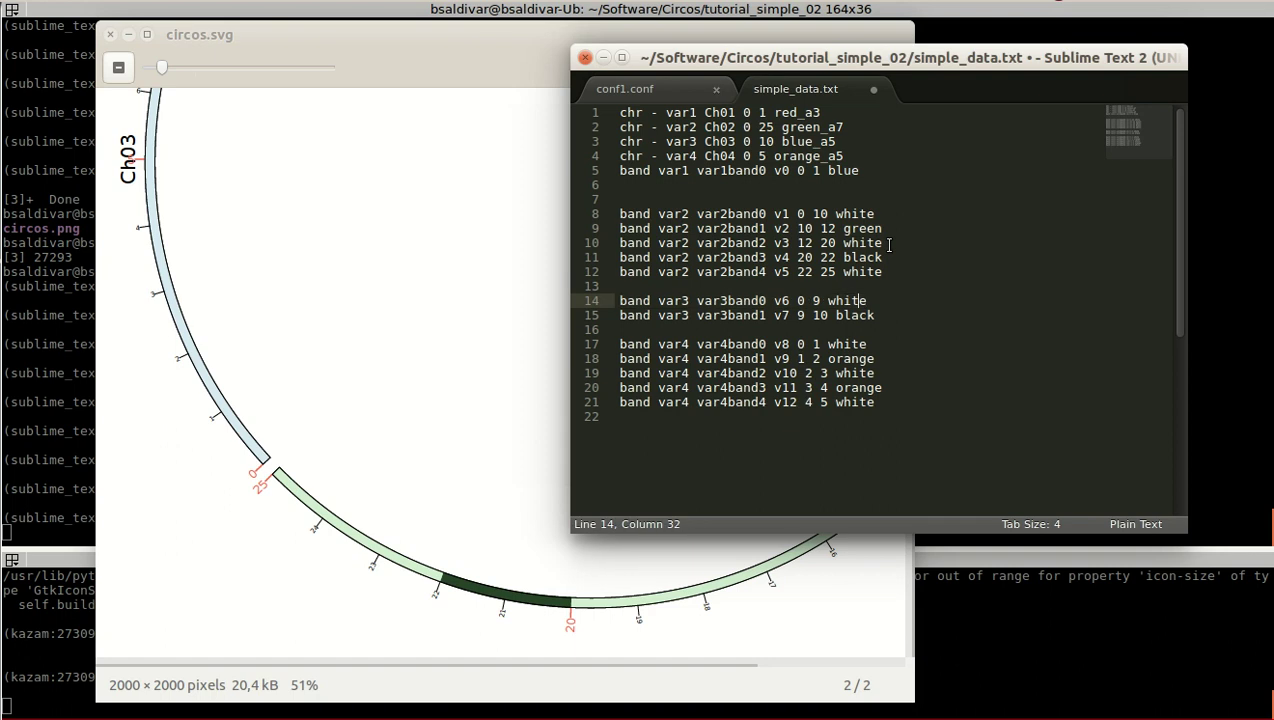
pyautogui.press('Left')
pyautogui.press('Left')
pyautogui.press('Left')
pyautogui.press('Left')
pyautogui.press('Left')
pyautogui.press('Left')
pyautogui.press('Left')
pyautogui.press('Left')
pyautogui.press('Left')
pyautogui.hotkey('shift', 'Right')
pyautogui.press('Right')
pyautogui.press('Right')
pyautogui.hotkey('shift', 'Right')
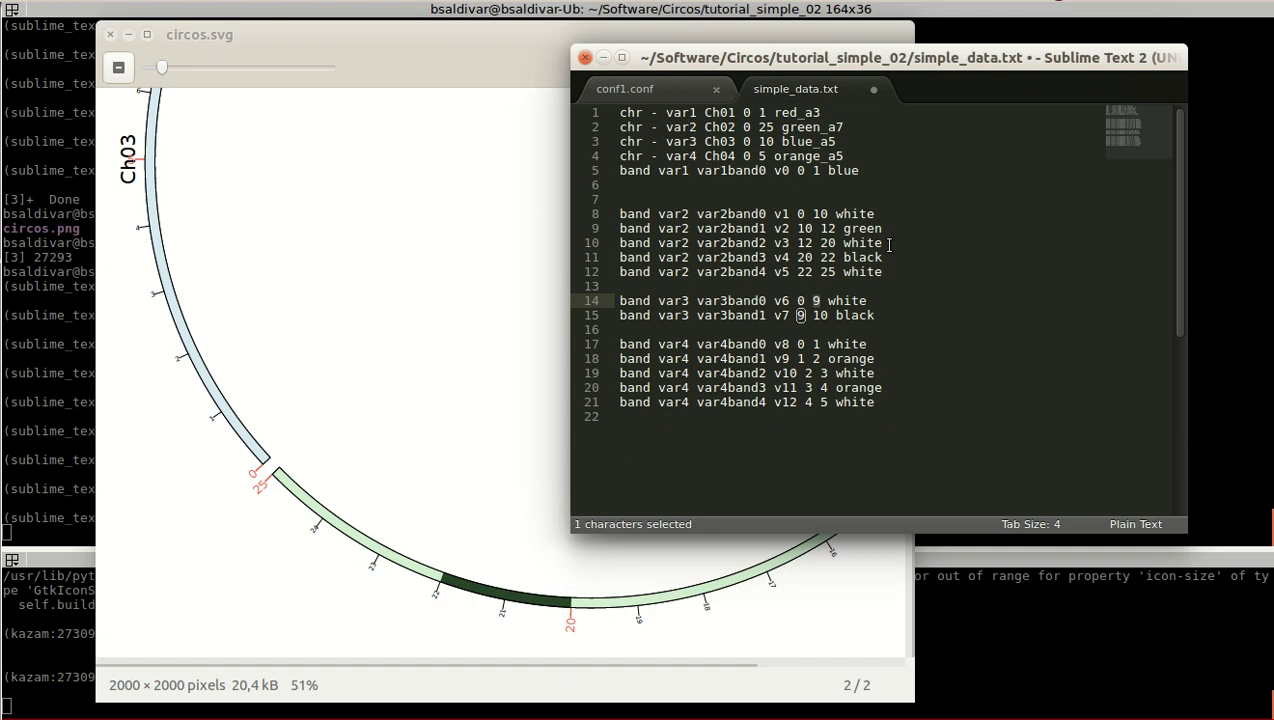
pyautogui.press('Down')
pyautogui.press('Left')
pyautogui.press('Left')
pyautogui.hotkey('shift', 'Right')
pyautogui.hotkey('shift', 'Right')
pyautogui.hotkey('shift', 'Right')
pyautogui.hotkey('shift', 'Right')
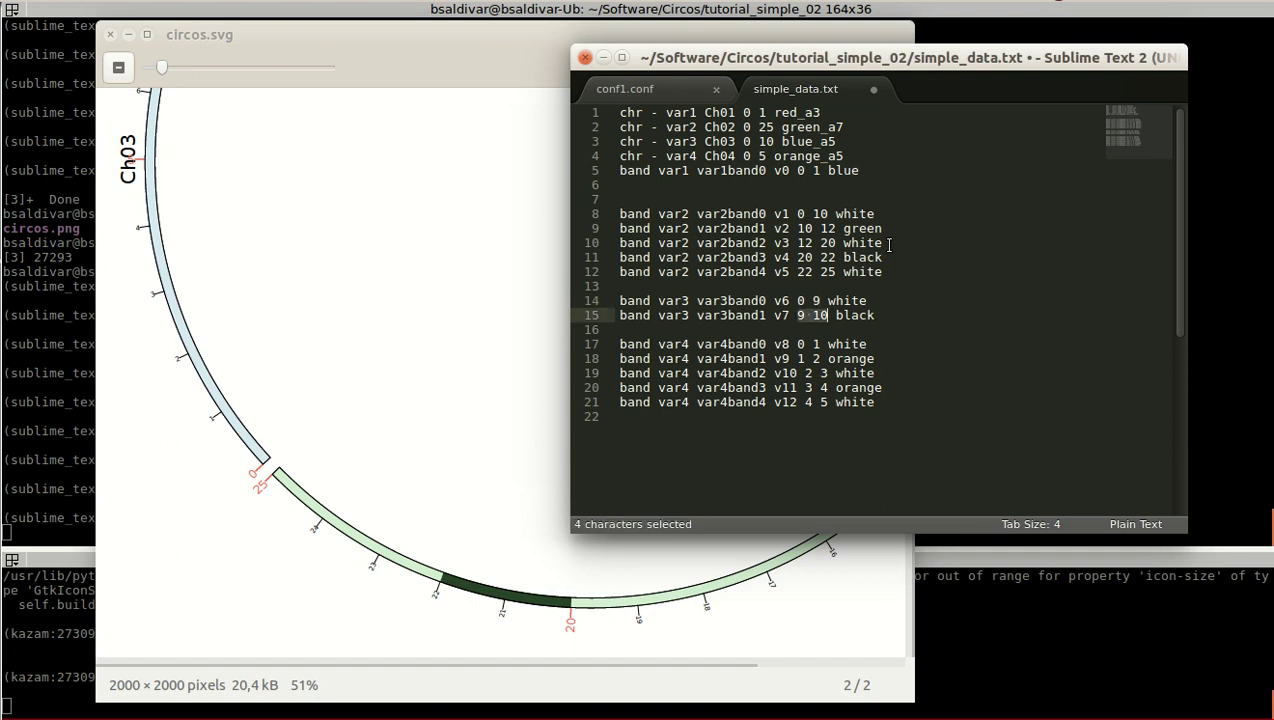
pyautogui.press('End')
pyautogui.hotkey('shift', 'Left')
pyautogui.hotkey('shift', 'Left')
pyautogui.hotkey('shift', 'Left')
pyautogui.hotkey('shift', 'Left')
pyautogui.hotkey('shift', 'Left')
pyautogui.press('Down')
pyautogui.press('Down')
# Review the five var4 band lines, including orange var4band1 and var4band3, then switch to conf1.conf.
pyautogui.press('Home')
pyautogui.hotkey('shift', 'End')
pyautogui.hotkey('shift', 'Down')
pyautogui.hotkey('shift', 'Down')
pyautogui.hotkey('shift', 'Down')
pyautogui.hotkey('shift', 'Down')
pyautogui.hotkey('shift', 'End')
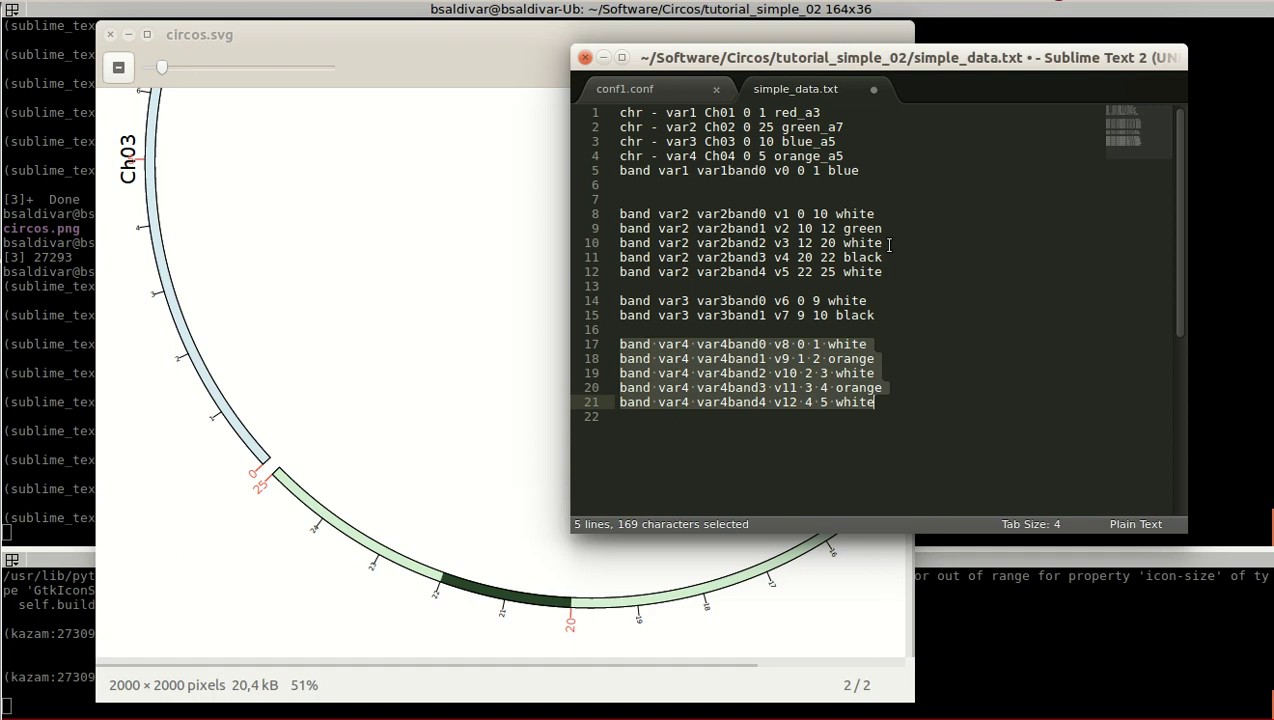
pyautogui.press('End')
pyautogui.press('Up')
pyautogui.press('Up')
pyautogui.press('Up')
pyautogui.hotkey('shift', 'Home')
pyautogui.press('End')
pyautogui.press('Down')
pyautogui.press('Down')
pyautogui.hotkey('shift', 'Home')
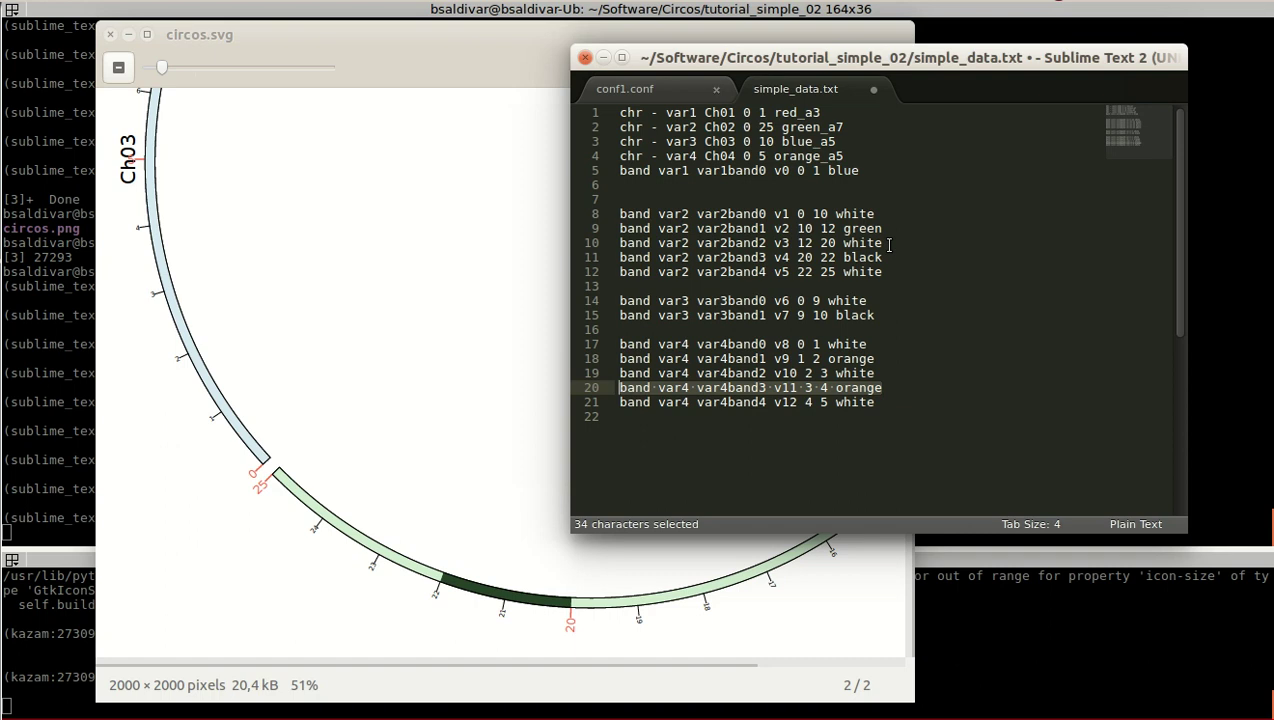
pyautogui.click(645, 93)
# Widen the editor window and select the #BANDS settings block in the ideogram section.
pyautogui.moveTo(572, 245); pyautogui.dragTo(224, 285)
pyautogui.click(460, 358)
pyautogui.press('Down')
pyautogui.press('Down')
pyautogui.press('Down')
pyautogui.press('Down')
pyautogui.press('Down')
pyautogui.press('Down')
pyautogui.press('Down')
pyautogui.press('Down')
pyautogui.press('Down')
pyautogui.press('Down')
pyautogui.press('Down')
pyautogui.press('Up')
pyautogui.press('Up')
pyautogui.press('Up')
pyautogui.press('Up')
pyautogui.press('Up')
pyautogui.press('Up')
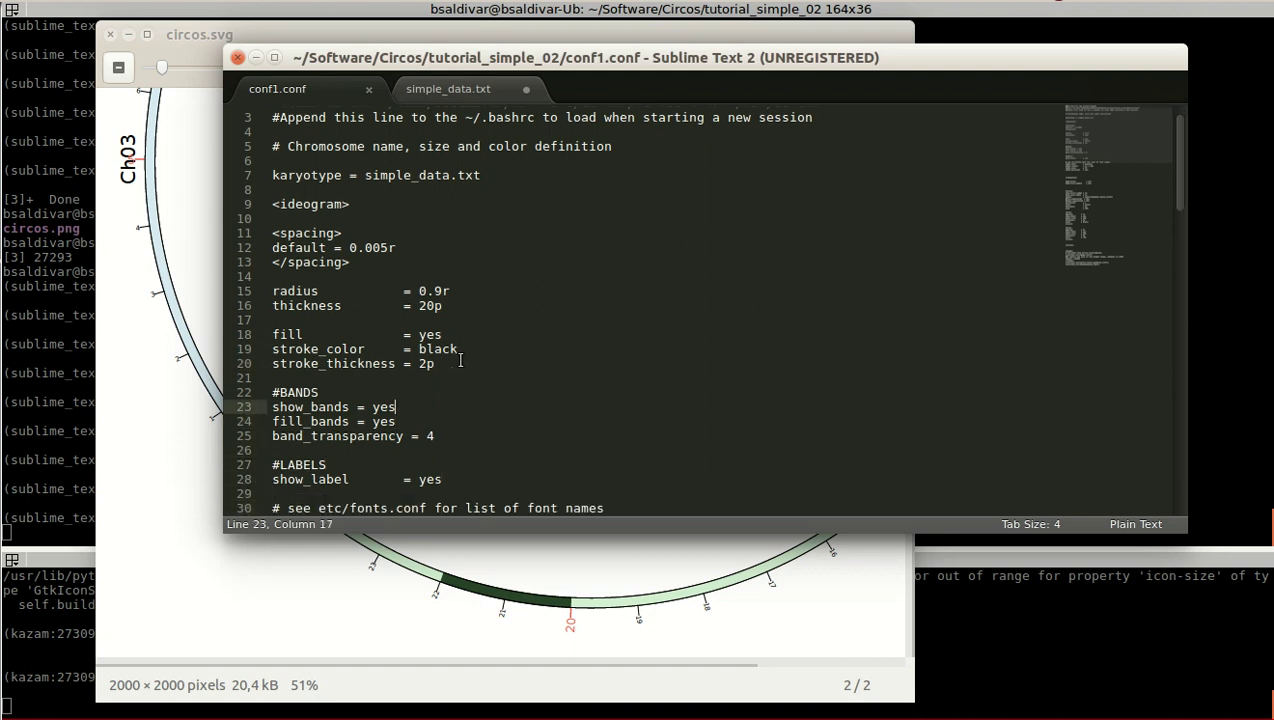
pyautogui.press('Down')
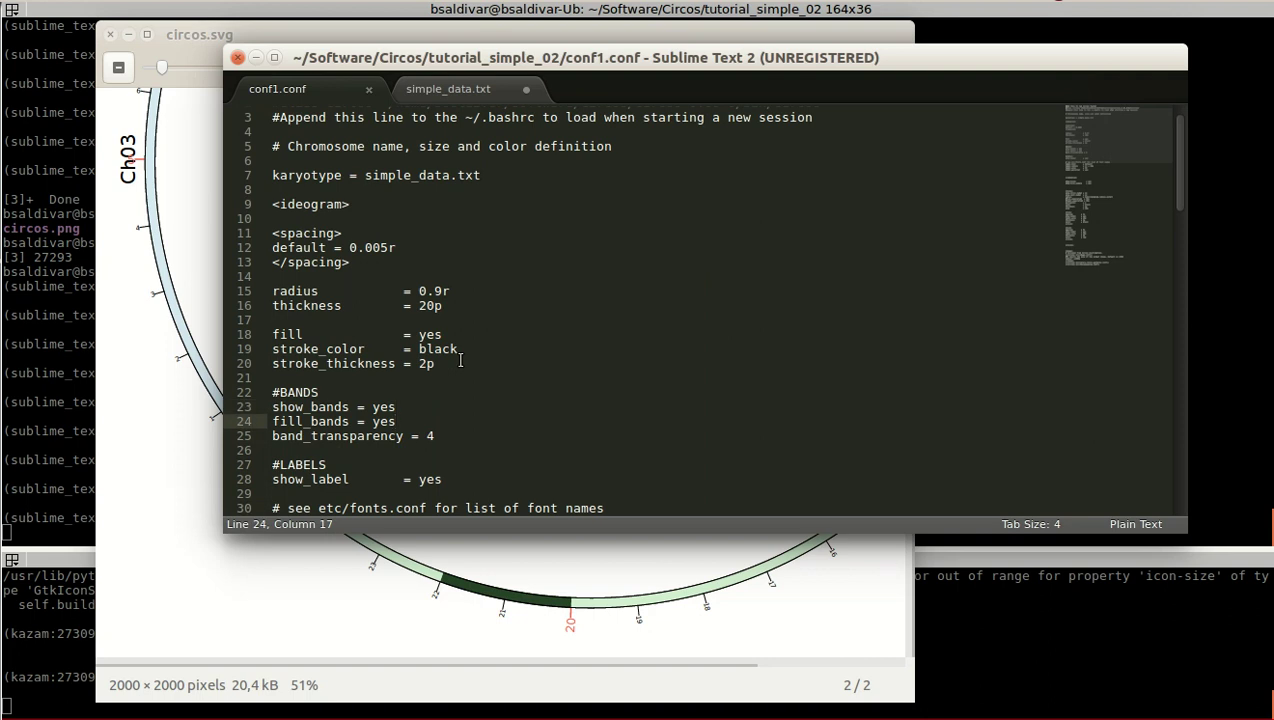
pyautogui.press('Up')
pyautogui.press('Up')
pyautogui.hotkey('shift', 'Down')
pyautogui.hotkey('shift', 'Down')
pyautogui.hotkey('shift', 'Down')
pyautogui.hotkey('shift', 'End')
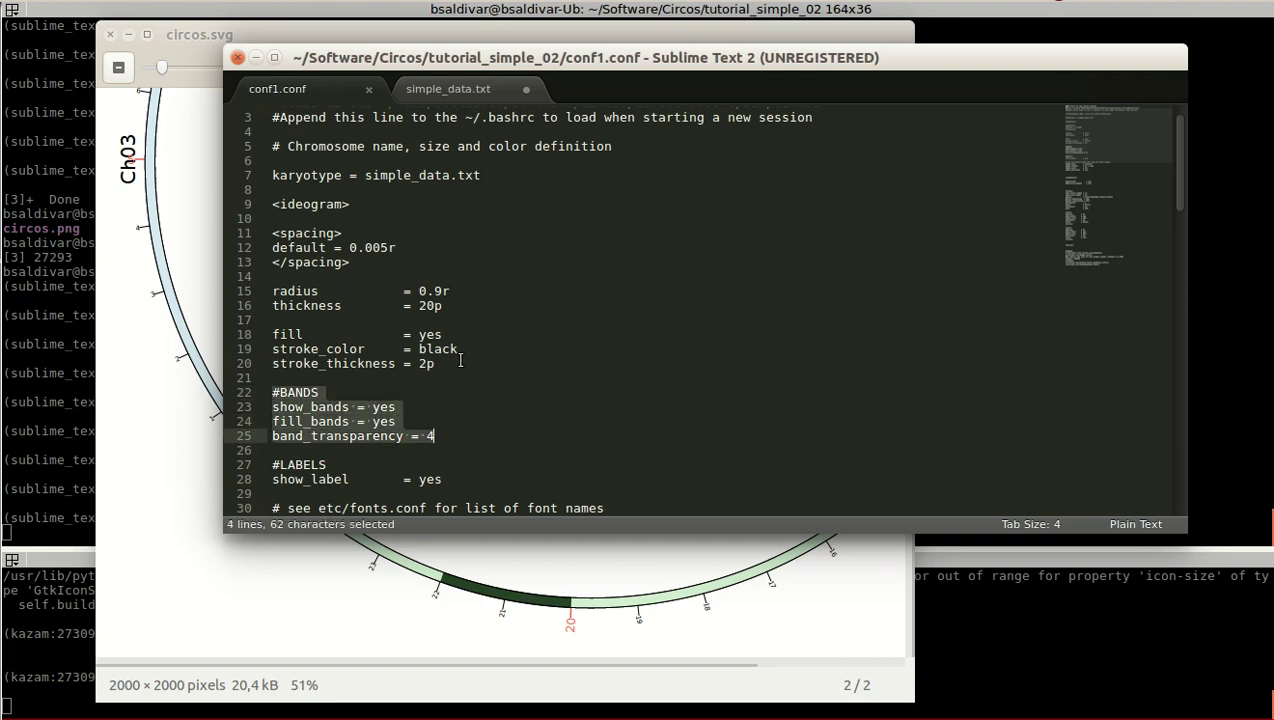
# Check show_bands and fill_bands set to yes and band_transparency set to 4.
pyautogui.press('Up')
pyautogui.press('Down')
pyautogui.press('Down')
pyautogui.hotkey('shift', 'End')
pyautogui.press('Down')
pyautogui.hotkey('shift', 'Home')
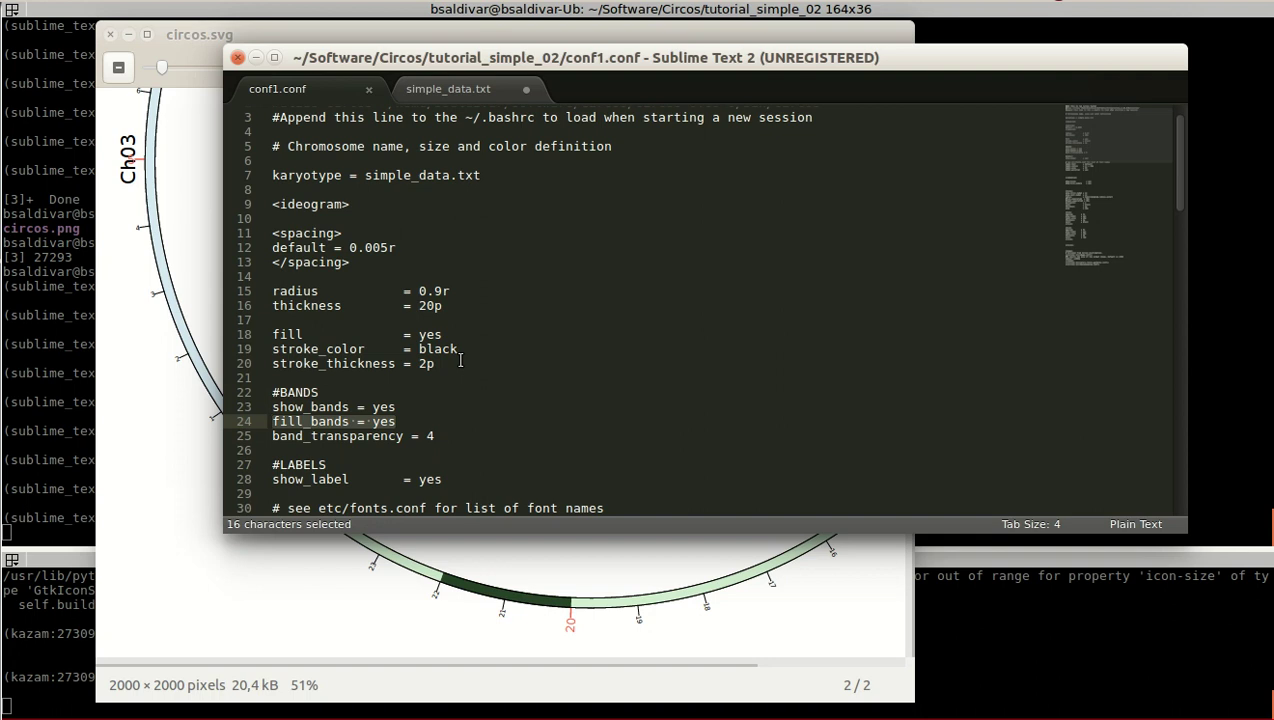
pyautogui.press('Down')
pyautogui.press('End')
pyautogui.hotkey('shift', 'Home')
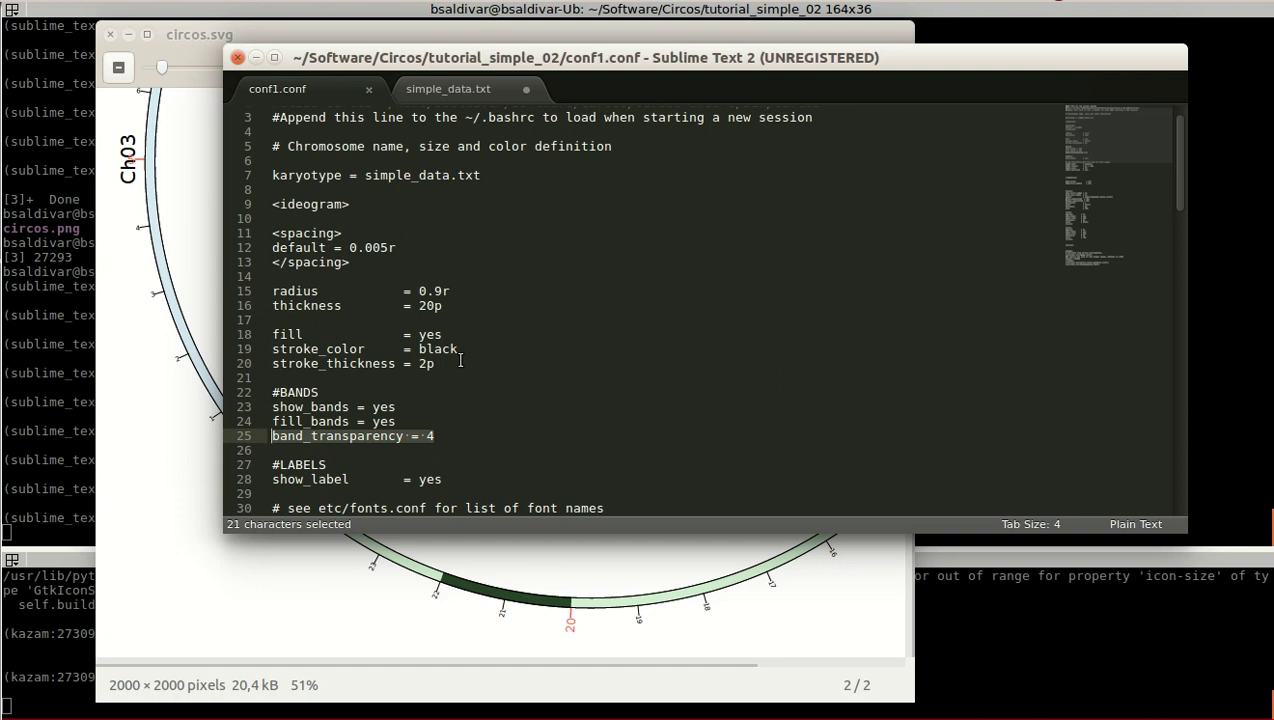
# Delete the two empty lines above the <ticks> block, then return to simple_data.txt.
pyautogui.press('Down')
pyautogui.press('Down')
pyautogui.press('Down')
pyautogui.press('Down')
pyautogui.press('Down')
pyautogui.press('Down')
pyautogui.press('Down')
pyautogui.press('Down')
pyautogui.press('Down')
pyautogui.press('Down')
pyautogui.press('Down')
pyautogui.press('Down')
pyautogui.press('Down')
pyautogui.press('Down')
pyautogui.press('Down')
pyautogui.press('Down')
pyautogui.press('Down')
pyautogui.press('Down')
pyautogui.press('Down')
pyautogui.press('Down')
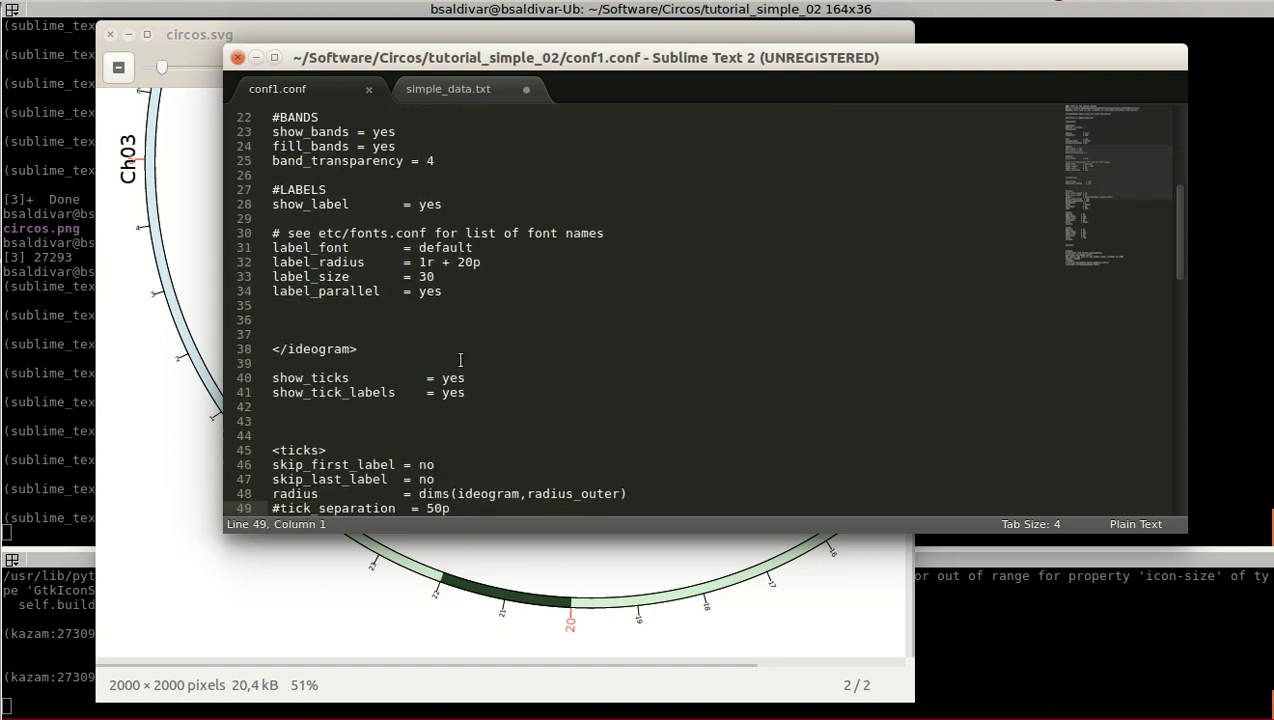
pyautogui.press('Up')
pyautogui.press('Up')
pyautogui.press('Up')
pyautogui.press('Up')
pyautogui.press('Up')
pyautogui.press('Up')
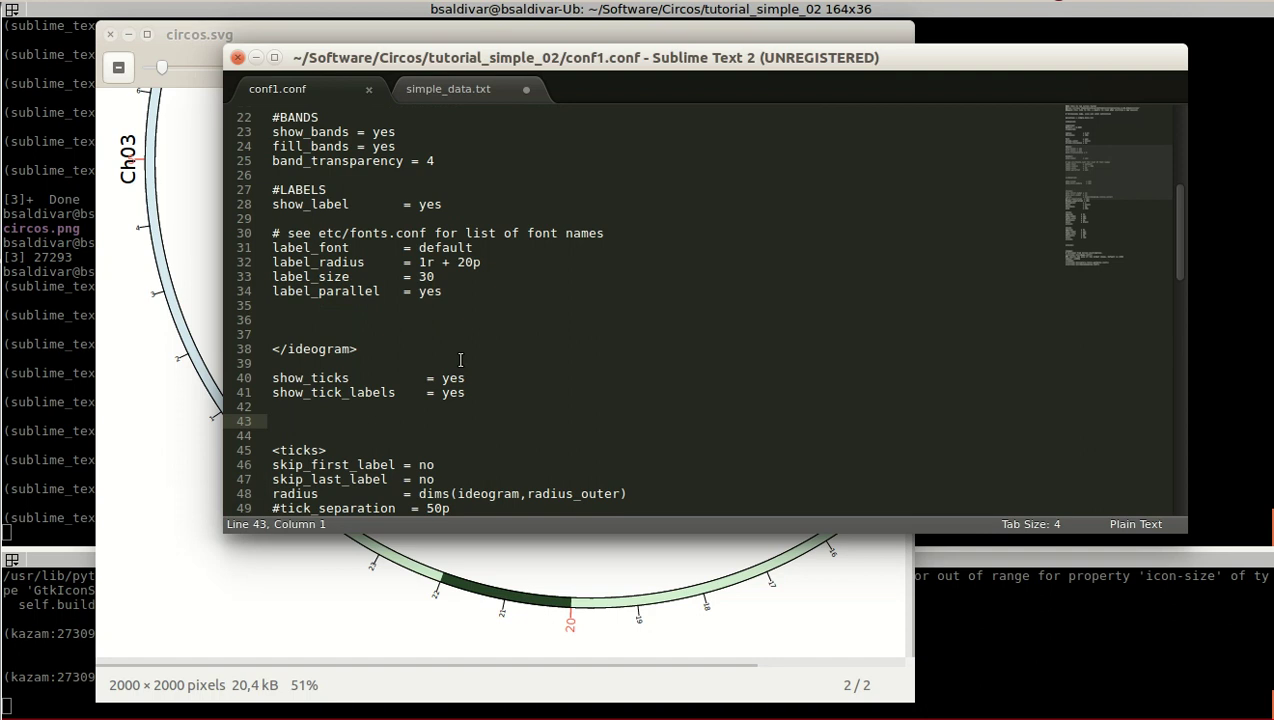
pyautogui.press('Delete')
pyautogui.press('Delete')
pyautogui.press('Down')
pyautogui.press('Down')
pyautogui.press('Down')
pyautogui.press('Down')
pyautogui.press('Down')
pyautogui.press('Down')
pyautogui.press('Down')
pyautogui.press('Down')
pyautogui.press('Down')
pyautogui.press('Down')
pyautogui.press('Down')
pyautogui.press('Down')
pyautogui.press('Down')
pyautogui.press('Down')
pyautogui.press('Down')
pyautogui.press('Down')
pyautogui.press('Down')
pyautogui.press('Down')
pyautogui.press('Down')
pyautogui.press('Down')
pyautogui.press('Down')
pyautogui.press('Down')
pyautogui.press('Down')
pyautogui.press('Down')
pyautogui.press('Down')
pyautogui.press('Down')
pyautogui.press('Down')
pyautogui.press('Down')
pyautogui.press('Down')
pyautogui.press('Up')
pyautogui.press('Up')
pyautogui.press('Up')
pyautogui.press('Up')
pyautogui.press('Up')
pyautogui.press('Up')
pyautogui.press('Up')
pyautogui.press('Up')
pyautogui.press('Up')
pyautogui.press('Up')
pyautogui.press('Up')
pyautogui.press('Up')
pyautogui.press('Up')
pyautogui.press('Up')
pyautogui.press('Up')
pyautogui.press('Up')
pyautogui.press('Up')
pyautogui.press('Up')
pyautogui.press('Up')
pyautogui.press('Up')
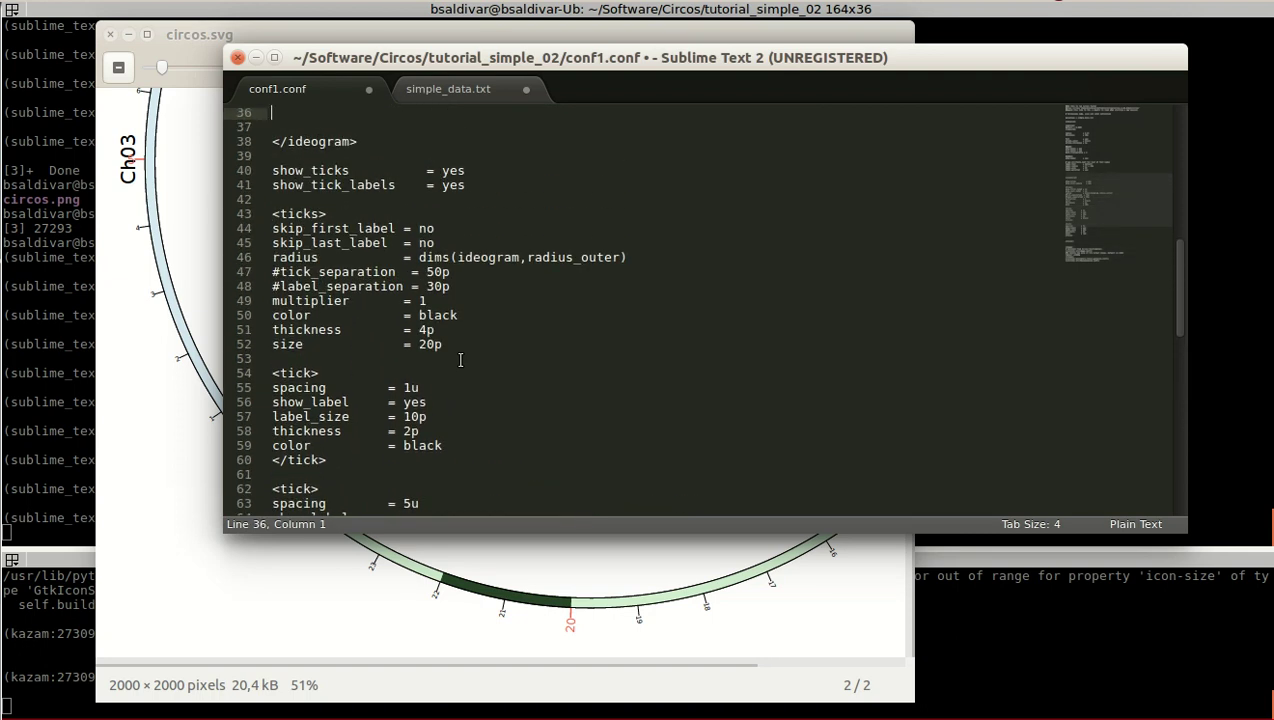
pyautogui.press('Down')
pyautogui.press('Down')
pyautogui.press('Down')
pyautogui.press('Down')
pyautogui.press('Down')
pyautogui.press('Down')
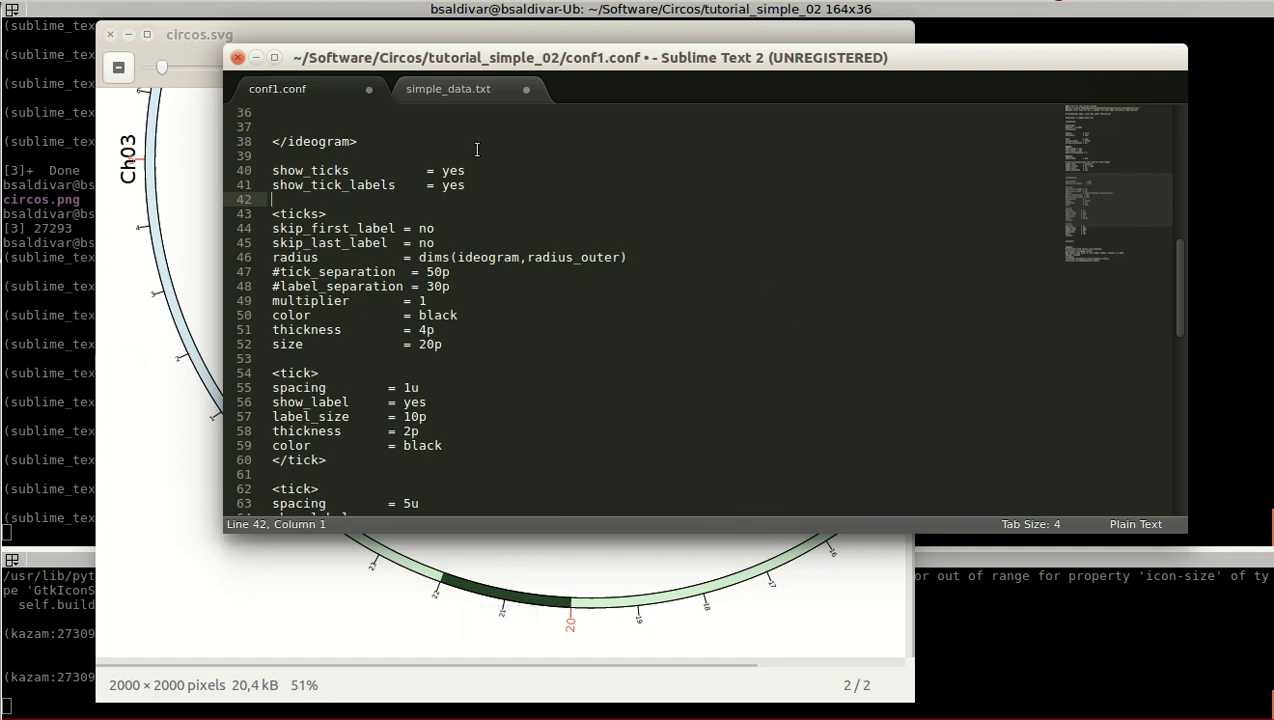
pyautogui.click(461, 90)
pyautogui.click(568, 222)
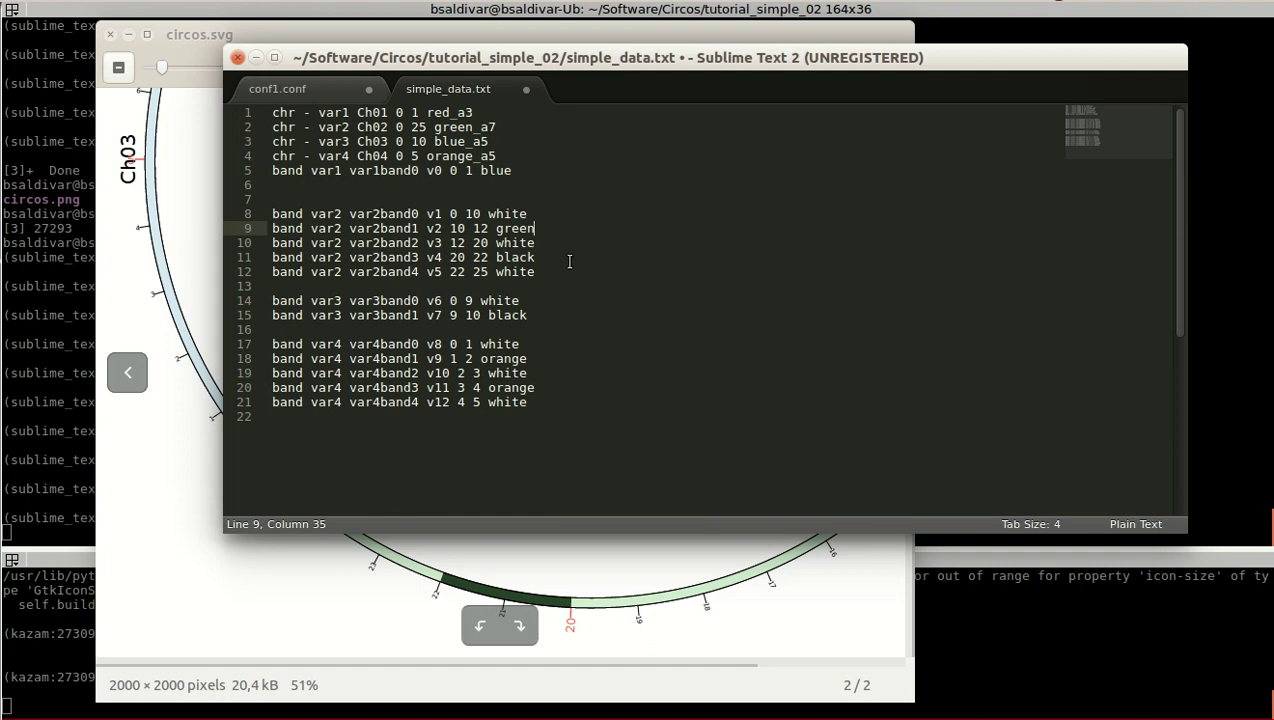
# Delete the blank line above the var2 bands.
pyautogui.click(538, 195)
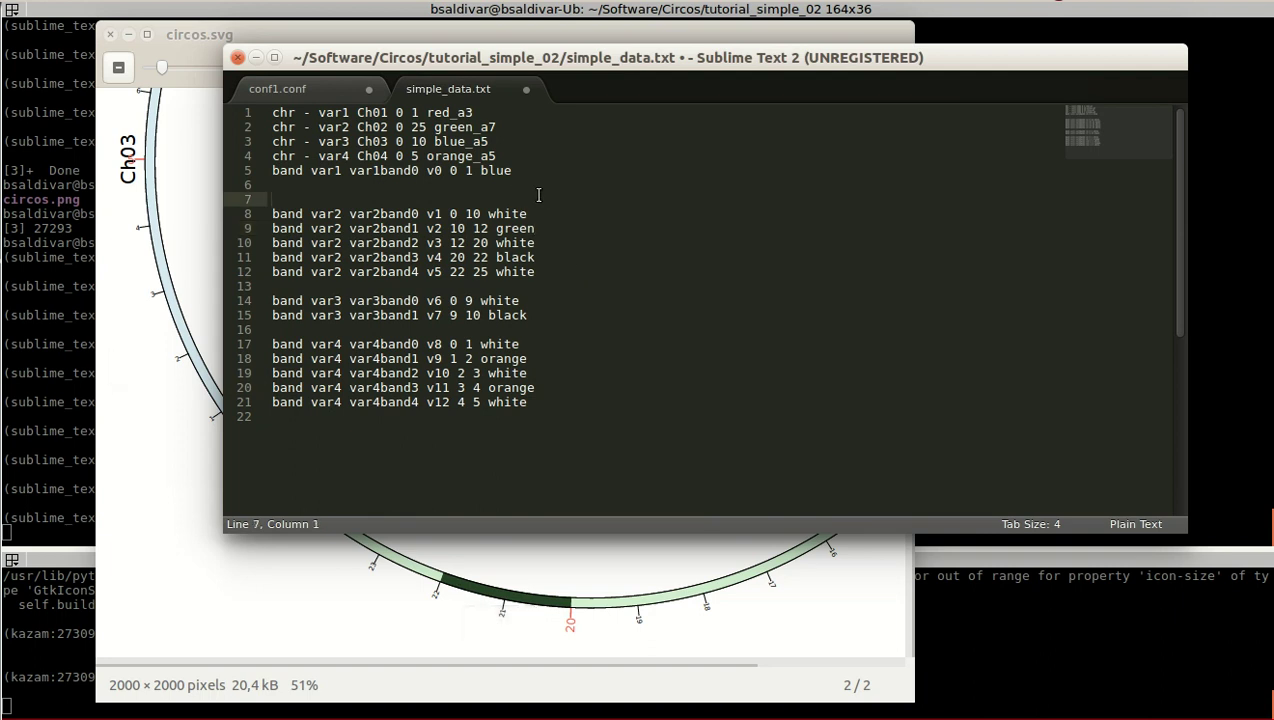
pyautogui.press('Up')
pyautogui.press('Delete')
pyautogui.press('Delete')
pyautogui.press('Down')
pyautogui.press('Down')
pyautogui.press('Down')
pyautogui.press('Down')
pyautogui.press('Down')
pyautogui.press('Down')
pyautogui.press('Down')
pyautogui.press('Down')
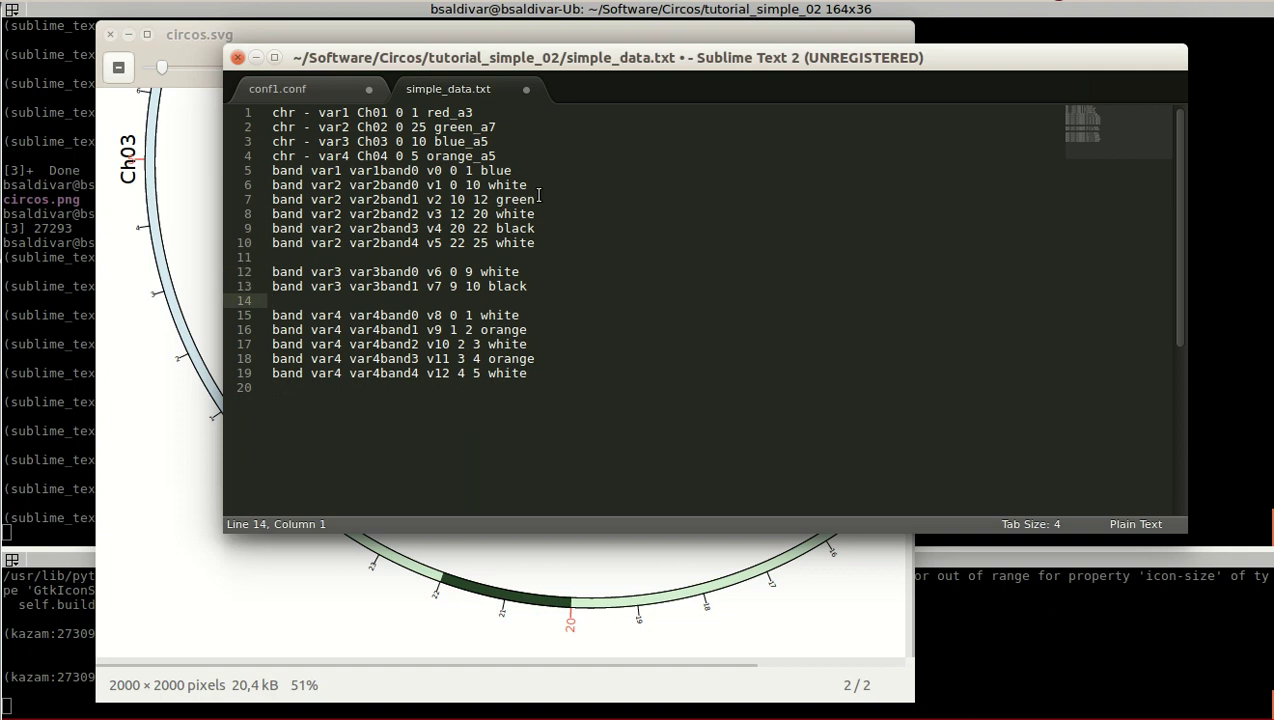
# Change var3band0's end value from 9 to 2.
pyautogui.press('Up')
pyautogui.press('Up')
pyautogui.hotkey('shift', 'Down')
pyautogui.hotkey('shift', 'End')
pyautogui.press('Right')
pyautogui.hotkey('shift', 'Up')
pyautogui.hotkey('shift', 'Home')
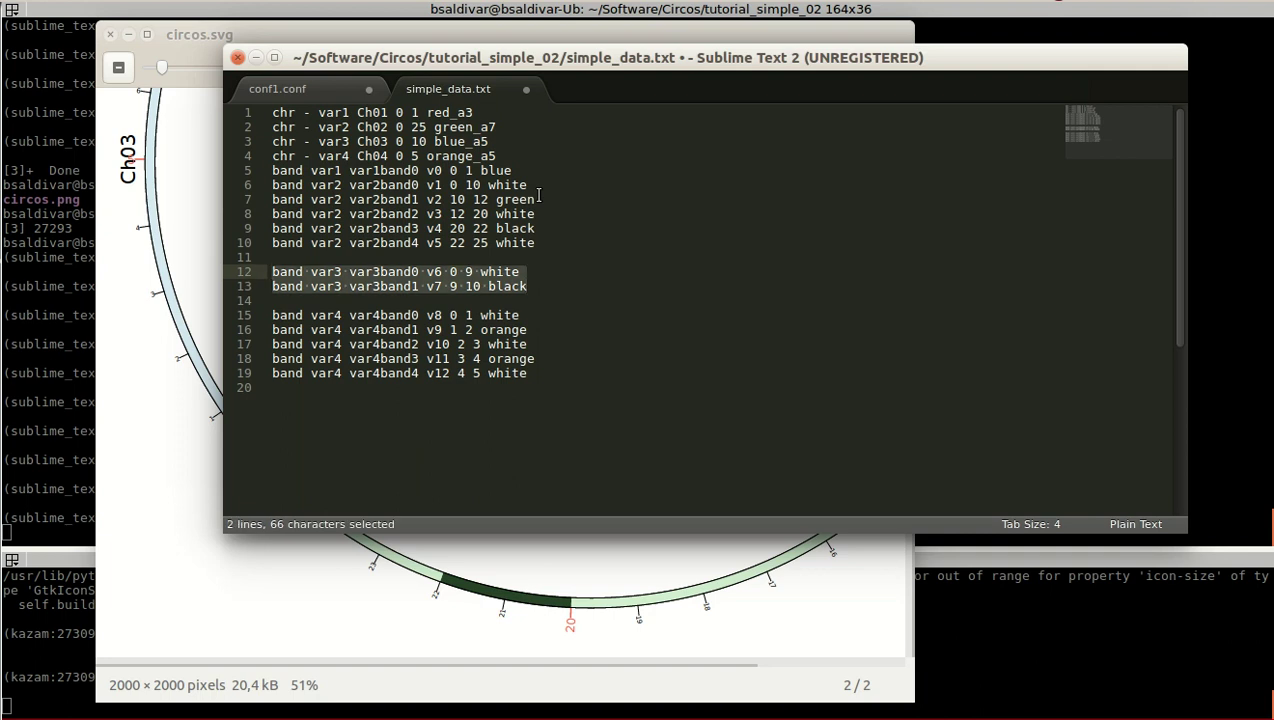
pyautogui.press('Right')
pyautogui.press('Up')
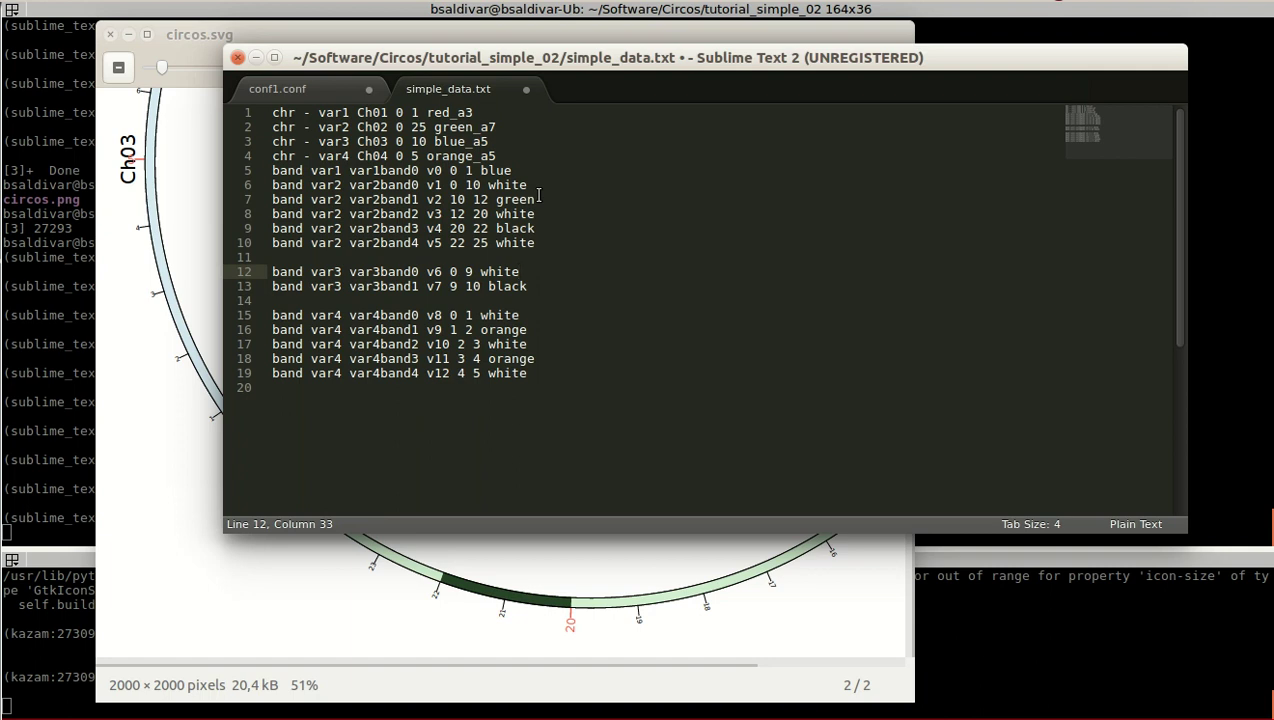
pyautogui.press('Left')
pyautogui.press('Left')
pyautogui.press('Left')
pyautogui.press('Left')
pyautogui.press('Left')
pyautogui.press('Left')
pyautogui.hotkey('shift', 'Left')
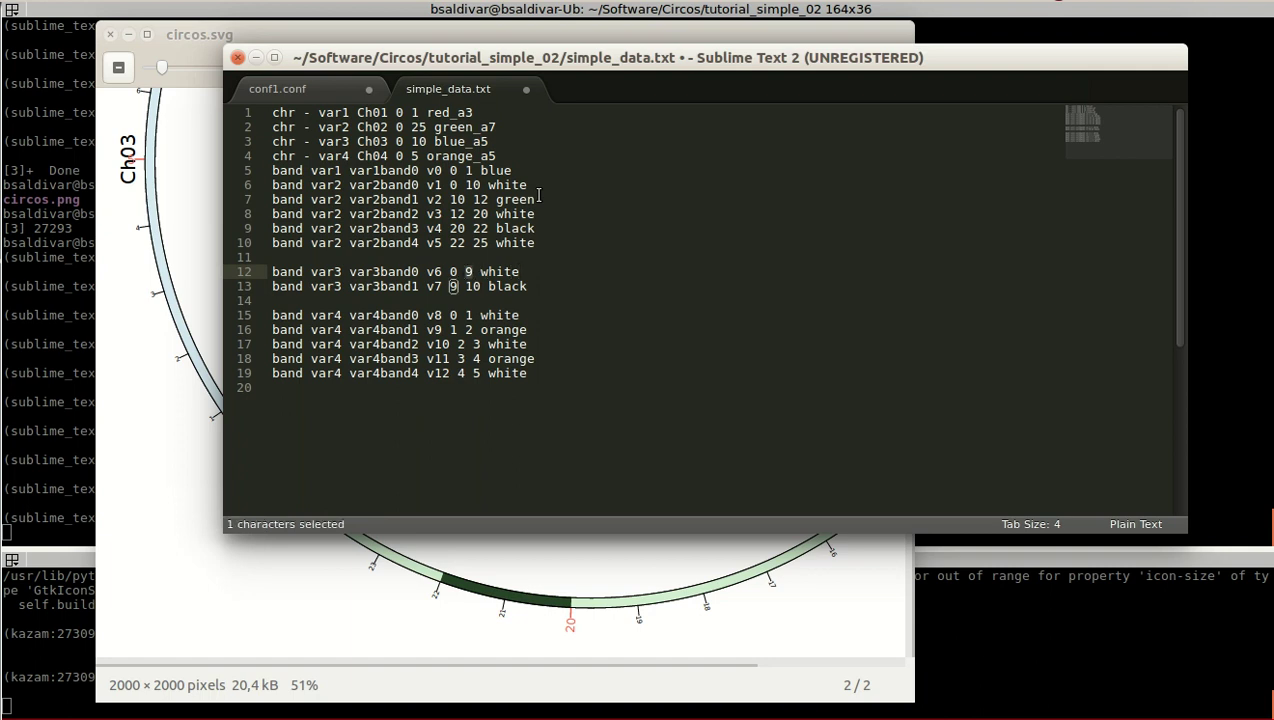
pyautogui.write('2')
# Duplicate the var3band0 line below itself and renumber the copy var3band1.
pyautogui.press('End')
pyautogui.hotkey('shift', 'Home')
pyautogui.hotkey('ctrl', 'c')
pyautogui.press('End')
pyautogui.press('Return')
pyautogui.hotkey('ctrl', 'v')
pyautogui.press('Home')
pyautogui.press('Right')
pyautogui.press('Right')
pyautogui.press('Right')
pyautogui.press('Right')
pyautogui.press('Right')
pyautogui.press('Right')
pyautogui.press('Right')
pyautogui.press('Right')
pyautogui.press('Right')
pyautogui.press('Right')
pyautogui.press('Right')
pyautogui.press('Right')
pyautogui.press('Right')
pyautogui.press('Right')
pyautogui.press('Right')
pyautogui.press('Right')
pyautogui.press('Right')
pyautogui.press('Right')
pyautogui.hotkey('shift', 'Right')
pyautogui.write('1')
# Make var3band1 span 2 to 3 and colour it green.
pyautogui.press('Down')
pyautogui.press('BackSpace')
pyautogui.write('2')
pyautogui.press('Up')
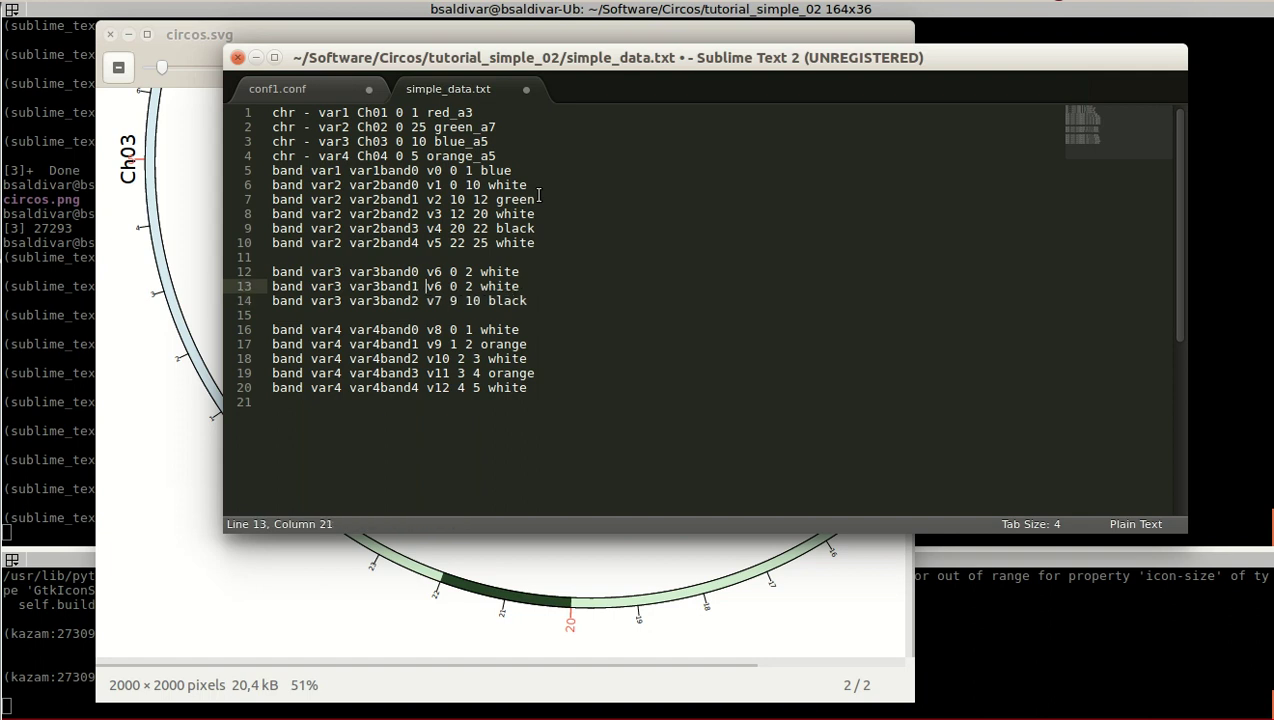
pyautogui.press('Right')
pyautogui.press('Right')
pyautogui.press('Right')
pyautogui.press('Right')
pyautogui.hotkey('shift', 'Right')
pyautogui.write('2')
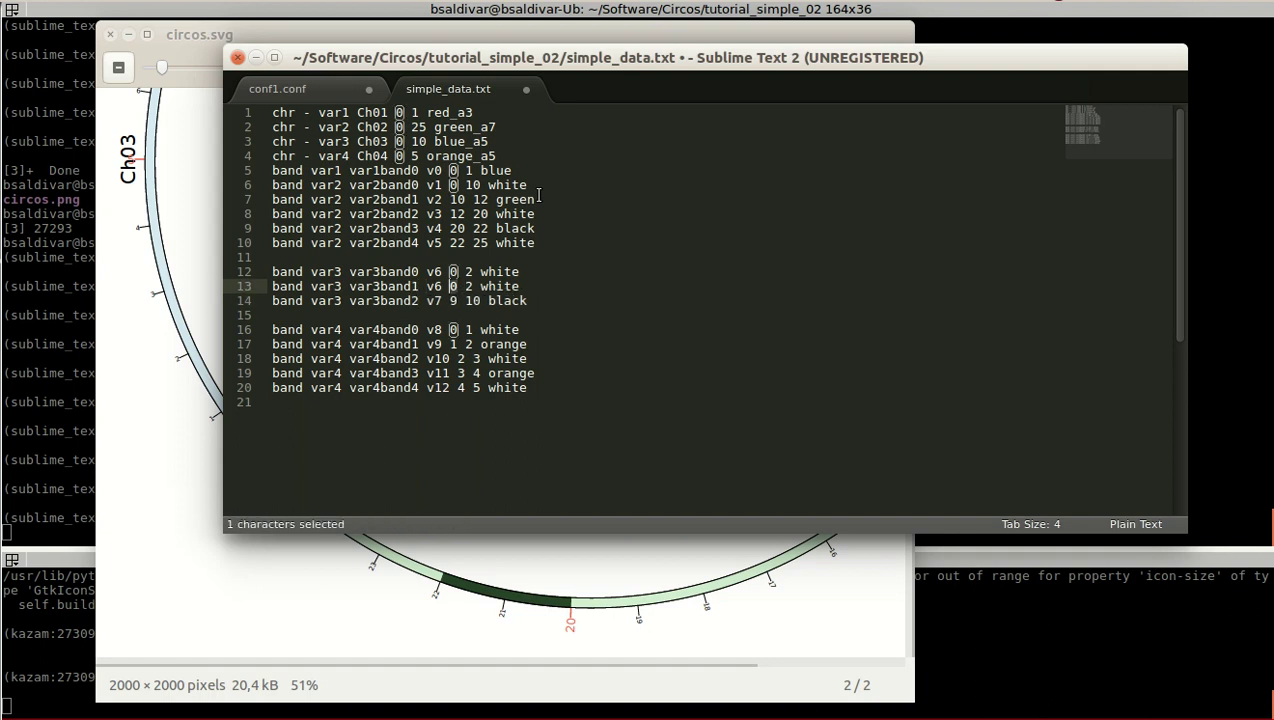
pyautogui.hotkey('shift', 'Left')
pyautogui.write('3')
pyautogui.press('End')
pyautogui.hotkey('shift', 'Left')
pyautogui.hotkey('shift', 'Left')
pyautogui.hotkey('shift', 'Left')
pyautogui.hotkey('shift', 'Left')
pyautogui.hotkey('shift', 'Left')
pyautogui.write('green')
pyautogui.press('Up')
# Insert another copy of the band line and renumber it var3band2.
pyautogui.hotkey('shift', 'Home')
pyautogui.hotkey('ctrl', 'c')
pyautogui.press('Down')
pyautogui.press('Down')
pyautogui.press('Up')
pyautogui.press('End')
pyautogui.press('Return')
pyautogui.hotkey('ctrl', 'v')
pyautogui.press('Left')
pyautogui.press('Left')
pyautogui.press('Left')
pyautogui.press('Left')
pyautogui.press('Left')
pyautogui.press('Left')
pyautogui.press('Left')
pyautogui.press('Left')
pyautogui.press('Left')
pyautogui.press('Left')
pyautogui.press('Left')
pyautogui.press('Left')
pyautogui.press('Left')
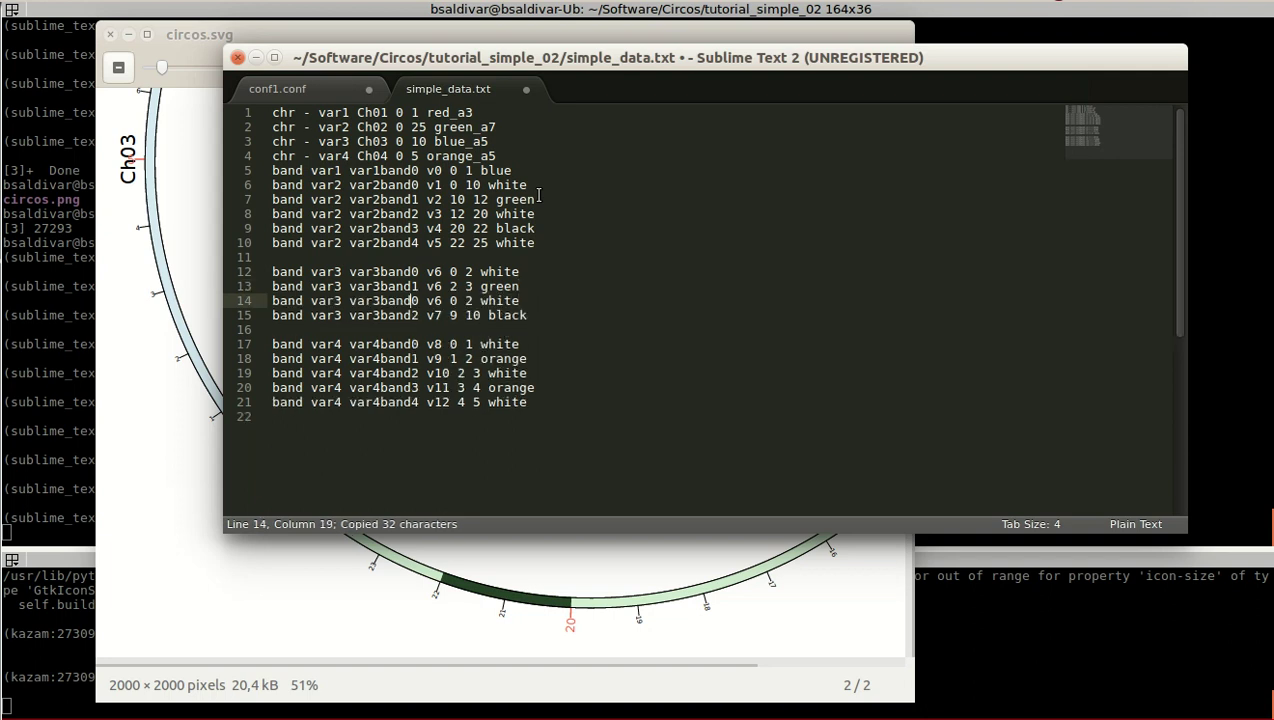
pyautogui.press('BackSpace')
pyautogui.write('2')
# Set var3band2's range to 3–9, correcting a mistyped 8 to 9.
pyautogui.press('Right')
pyautogui.press('Right')
pyautogui.press('Right')
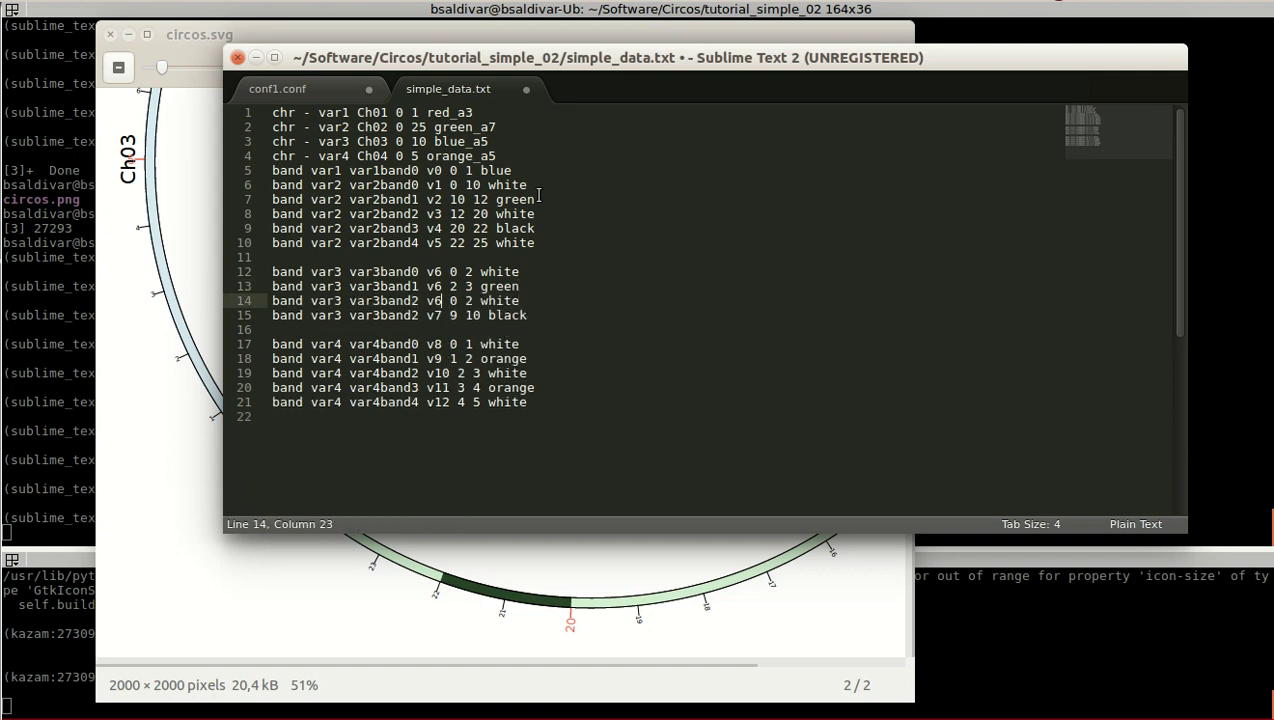
pyautogui.press('Up')
pyautogui.press('Down')
pyautogui.press('Right')
pyautogui.hotkey('shift', 'Right')
pyautogui.write('3')
pyautogui.hotkey('shift', 'Right')
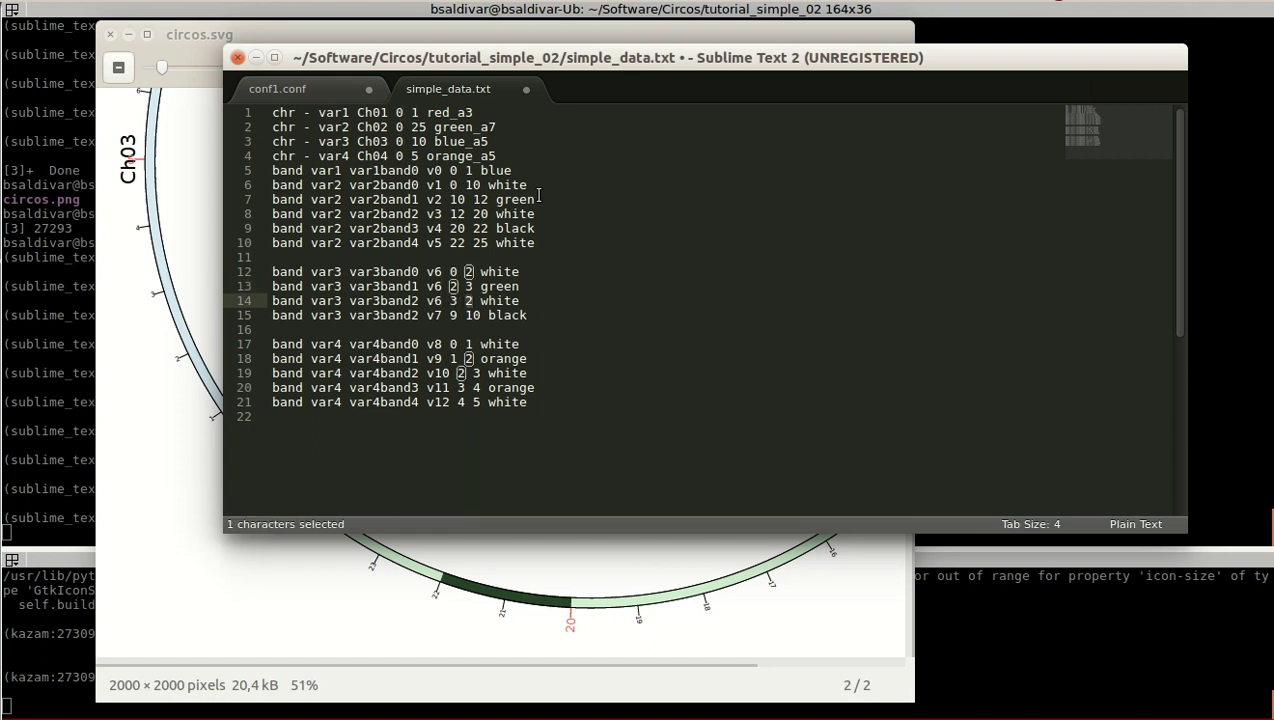
pyautogui.write('8')
pyautogui.hotkey('shift', 'Left')
pyautogui.write('9')
# Rename the black 9–10 band to var3band3.
pyautogui.press('End')
pyautogui.press('Down')
pyautogui.press('Left')
pyautogui.press('Left')
pyautogui.press('Left')
pyautogui.press('Left')
pyautogui.press('Left')
pyautogui.press('Left')
pyautogui.press('Left')
pyautogui.press('Left')
pyautogui.press('Left')
pyautogui.press('Left')
pyautogui.press('Left')
pyautogui.press('Left')
pyautogui.press('Left')
pyautogui.hotkey('shift', 'Left')
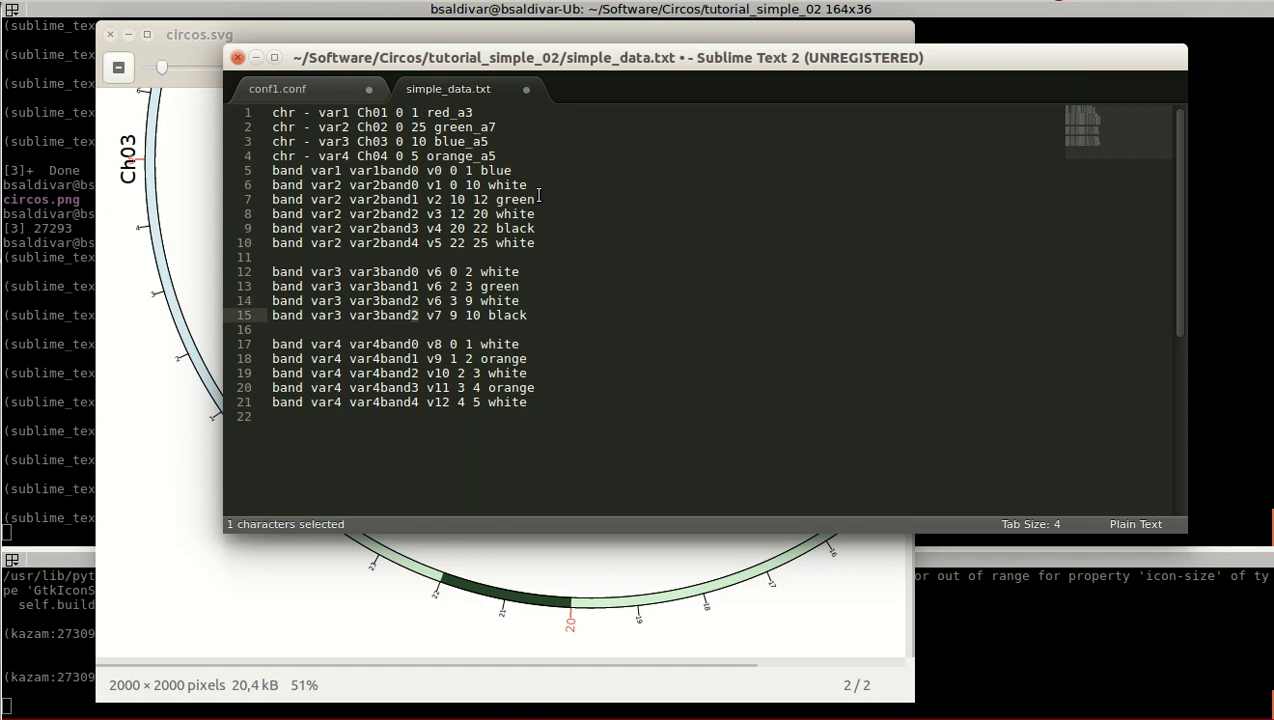
pyautogui.write('3')
pyautogui.press('End')
# Delete the remaining blank lines between band groups and save simple_data.txt.
pyautogui.press('Up')
pyautogui.press('Up')
pyautogui.press('Up')
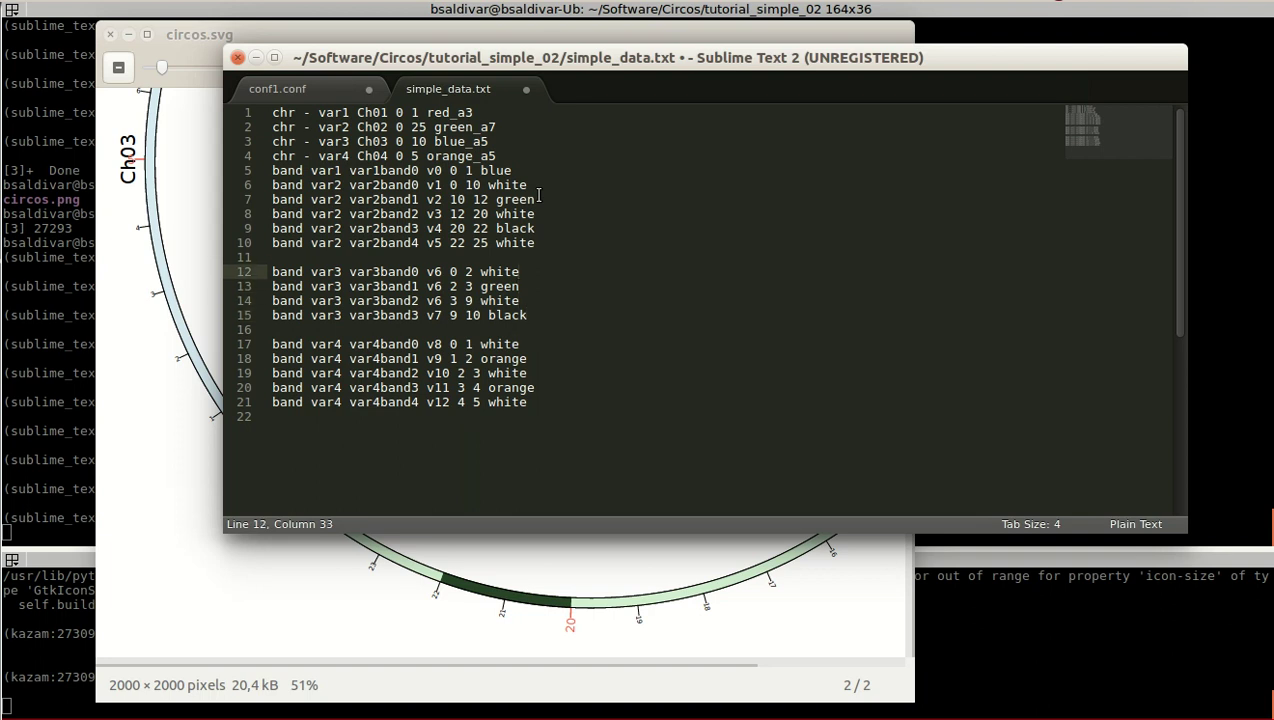
pyautogui.press('Up')
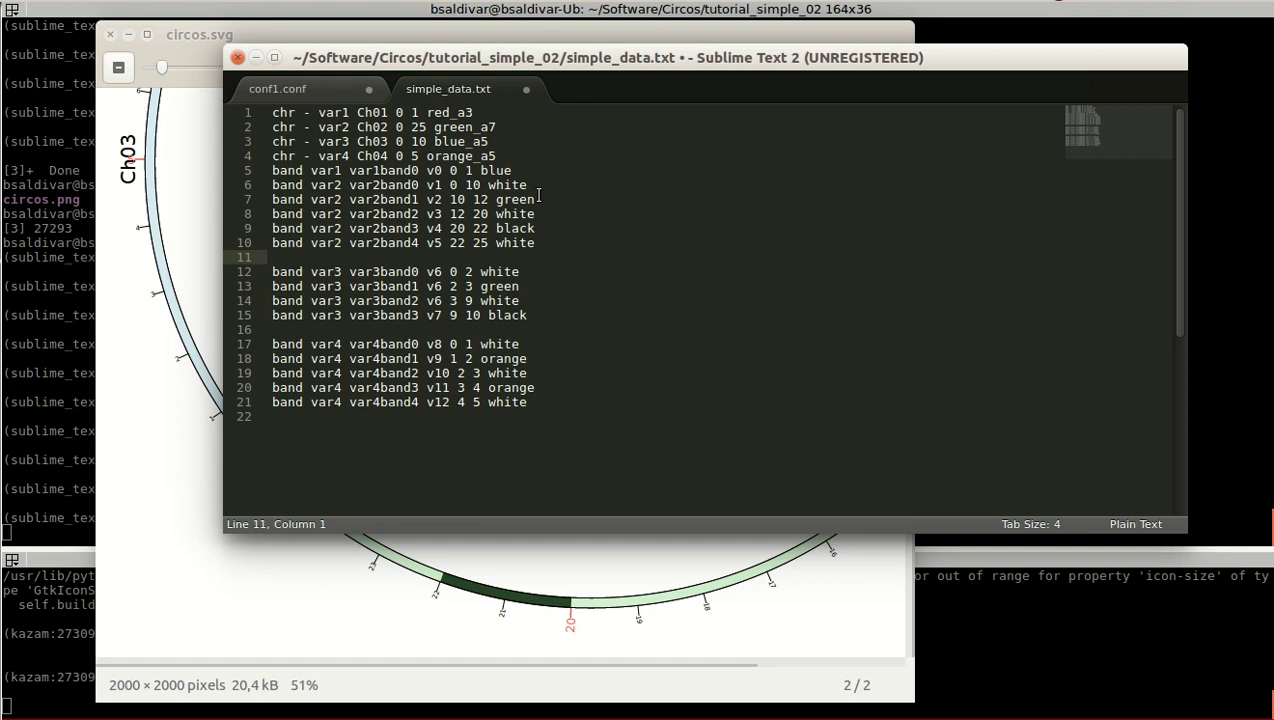
pyautogui.press('BackSpace')
pyautogui.press('Down')
pyautogui.press('Down')
pyautogui.press('Down')
pyautogui.press('Down')
pyautogui.press('Down')
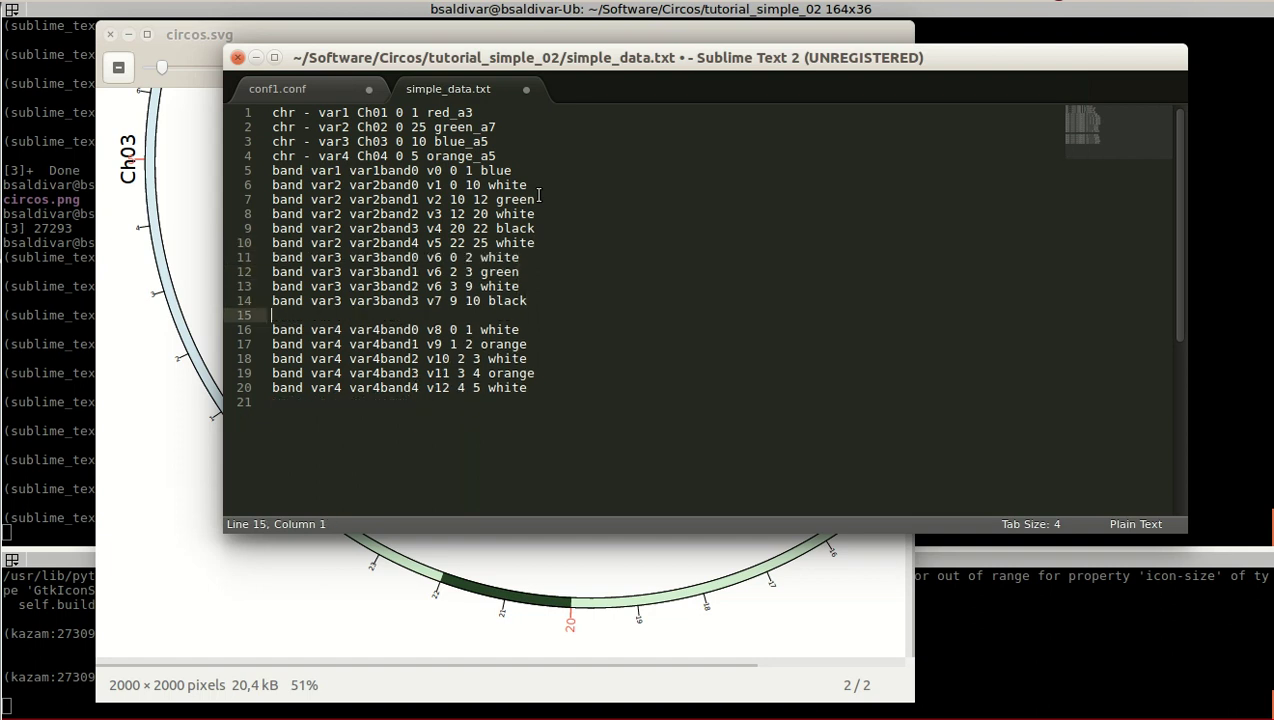
pyautogui.press('BackSpace')
pyautogui.hotkey('ctrl', 's')
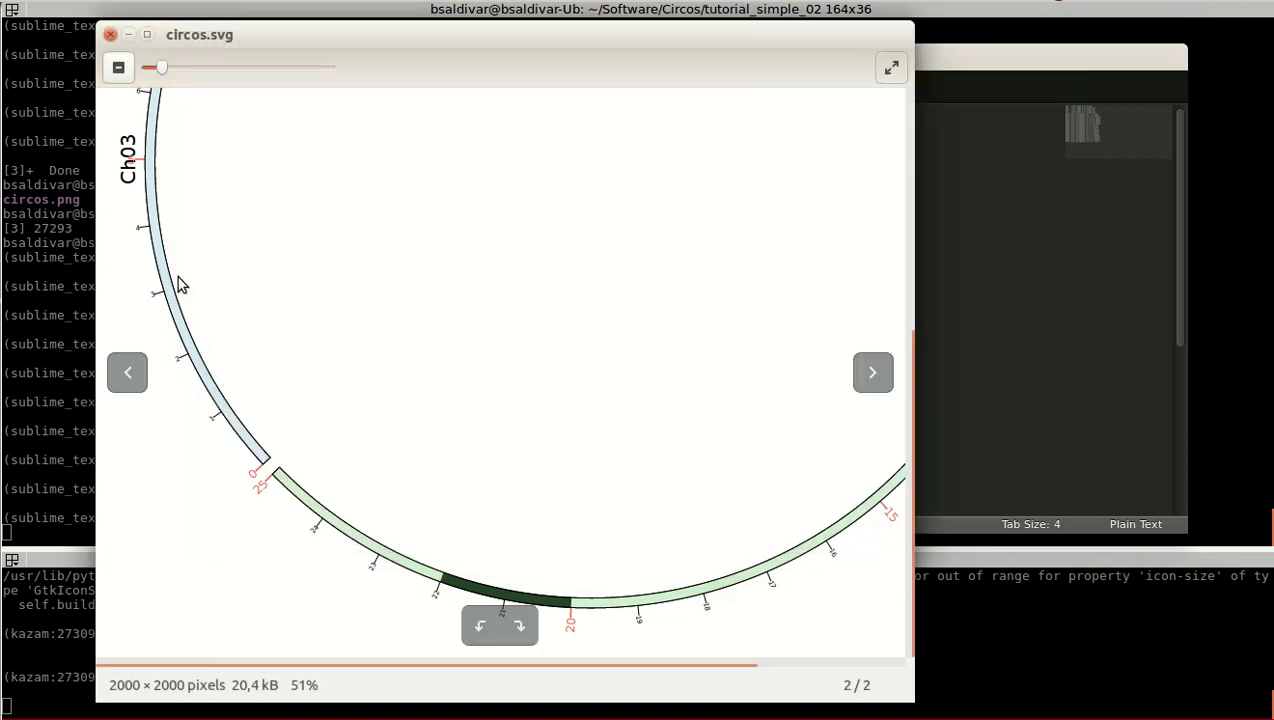
# Zoom and pan the circos.svg image to show the whole circle.
pyautogui.click(176, 284)
pyautogui.scroll(-1, 313, 277)
pyautogui.scroll(-3, 313, 277)
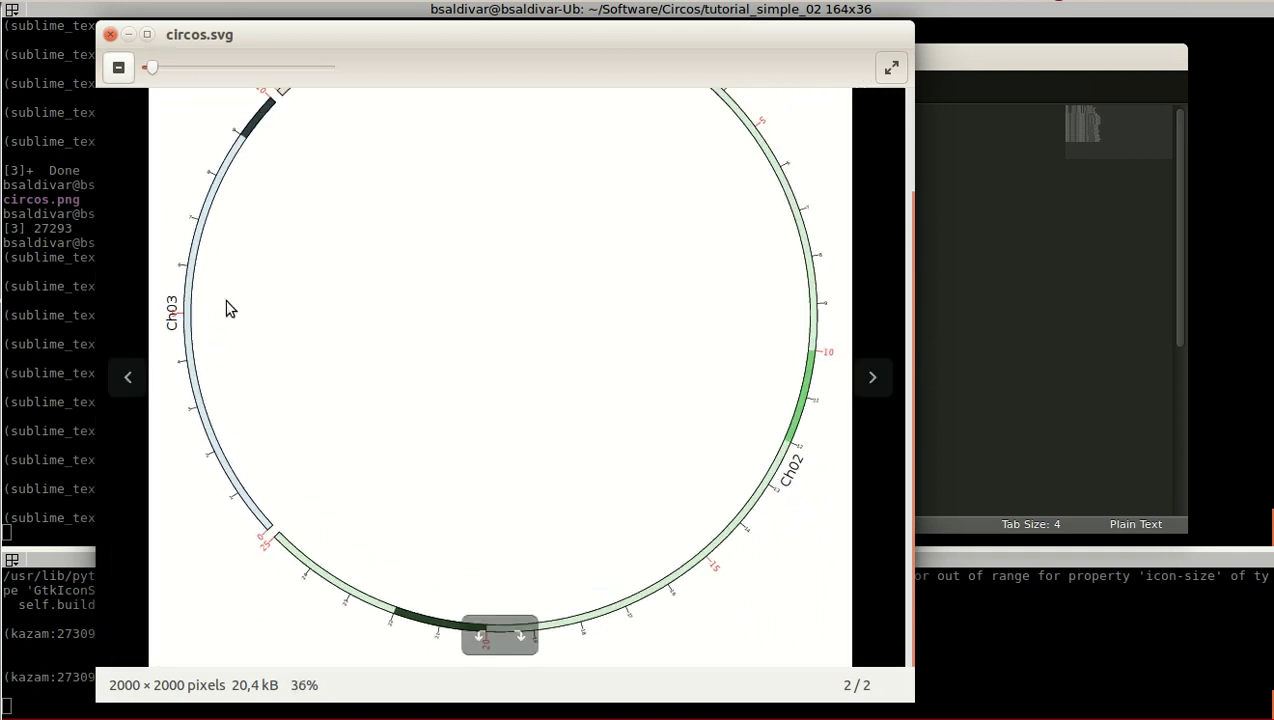
pyautogui.moveTo(224, 314); pyautogui.dragTo(225, 329)
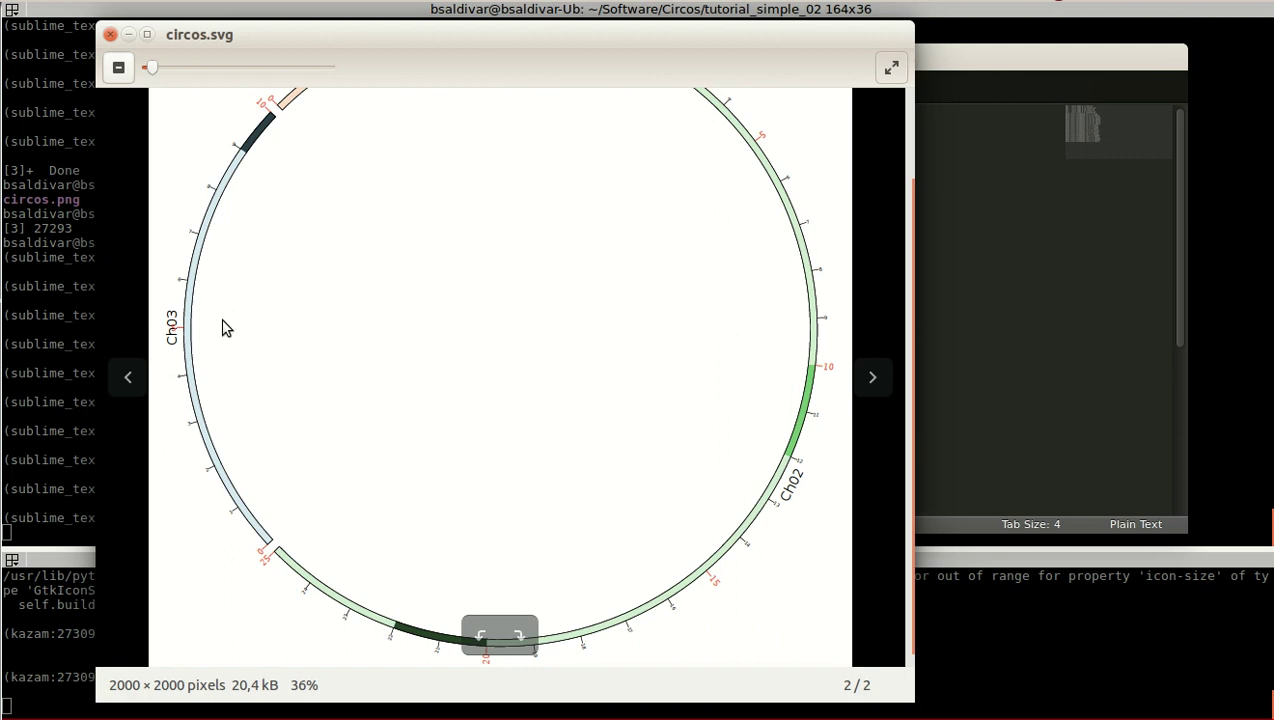
# Rerun circos -conf conf1.conf, then type xdg-open circos.svg & at the prompt.
pyautogui.click(75, 314)
pyautogui.press('Return')
pyautogui.press('Return')
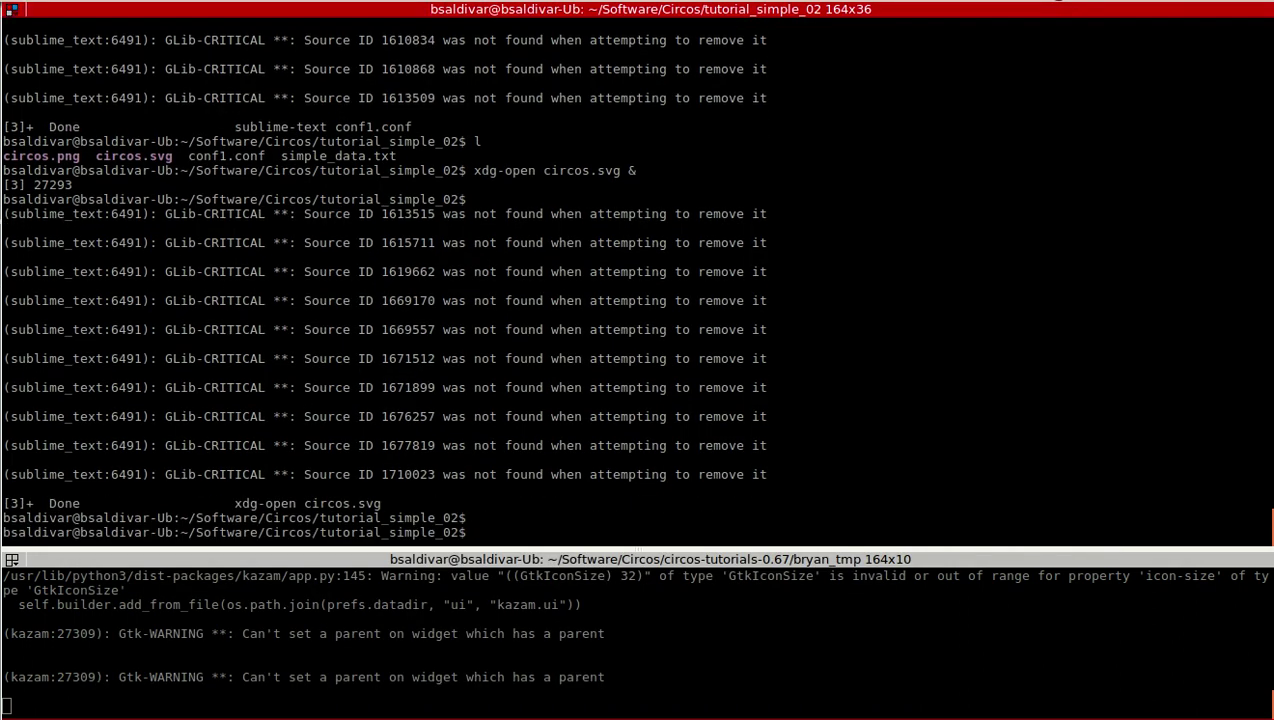
pyautogui.write('circos -conf conf1')
pyautogui.press('Tab')
pyautogui.press('Return')
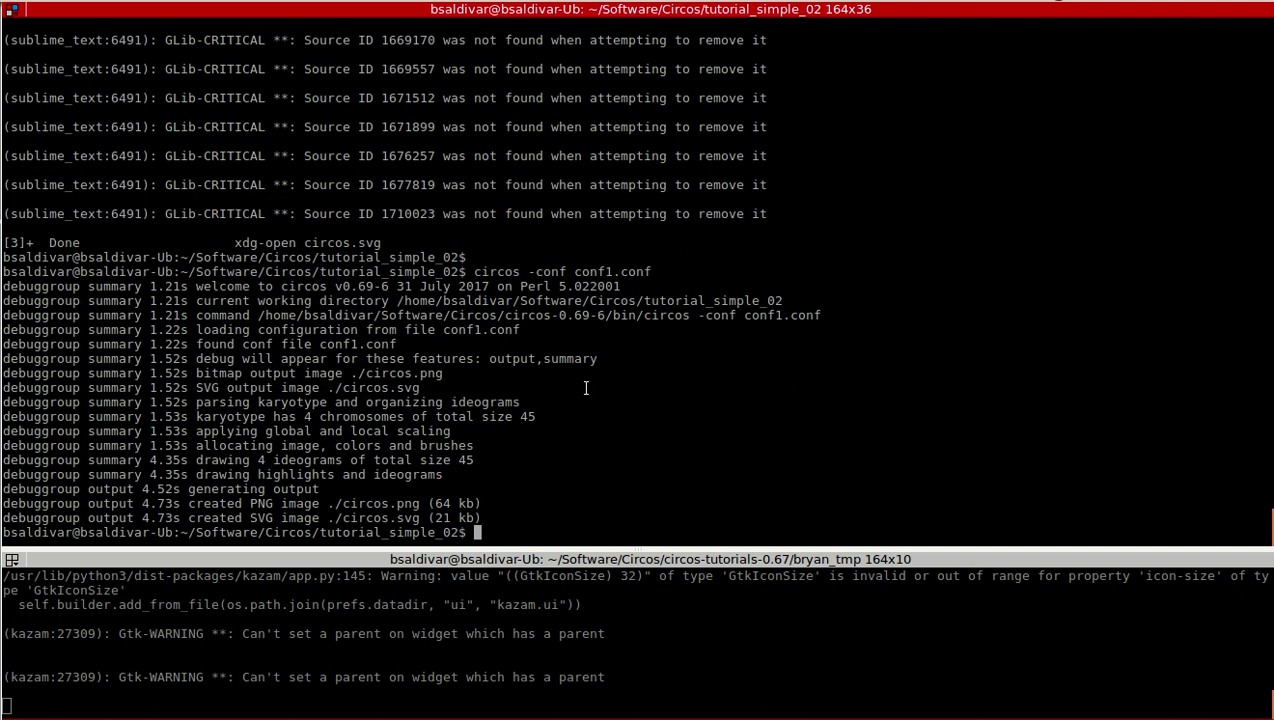
pyautogui.write('xdg-oe')
pyautogui.press('BackSpace')
pyautogui.write('pen circos.svg &')
# Open the regenerated circos.svg, zoom into the green Ch03 band, then close the viewer.
pyautogui.press('Return')
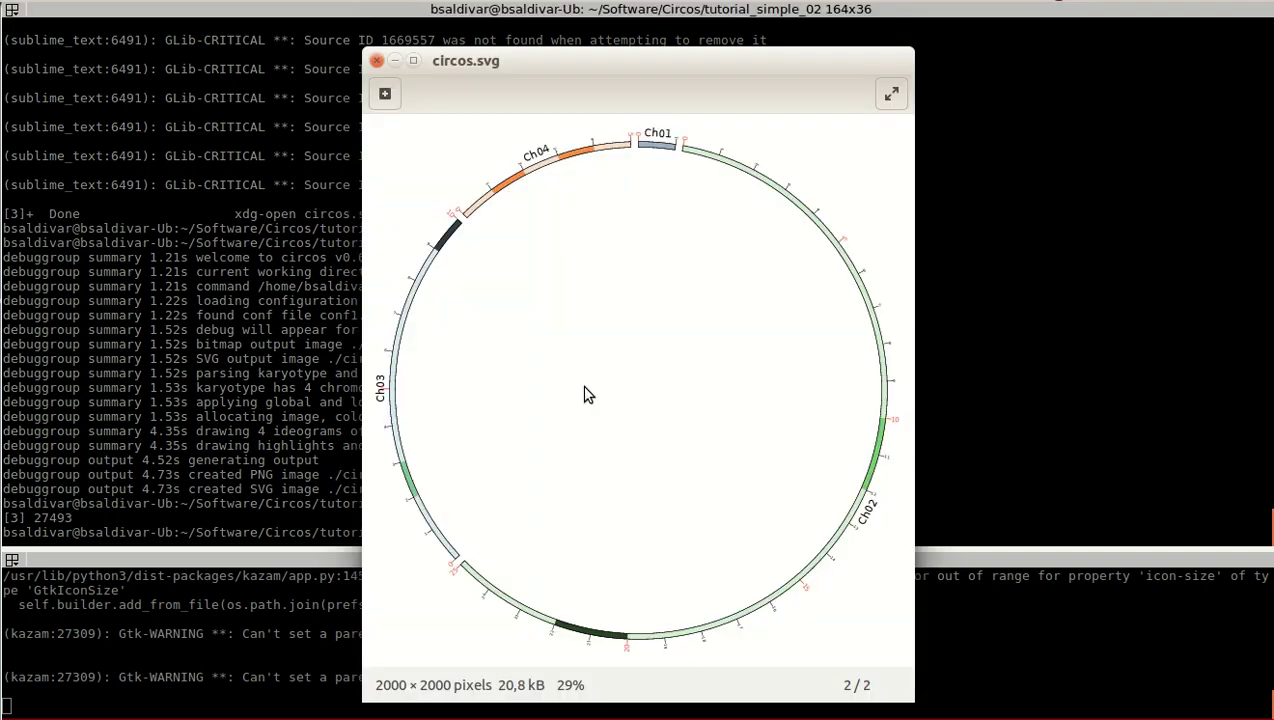
pyautogui.moveTo(470, 446)
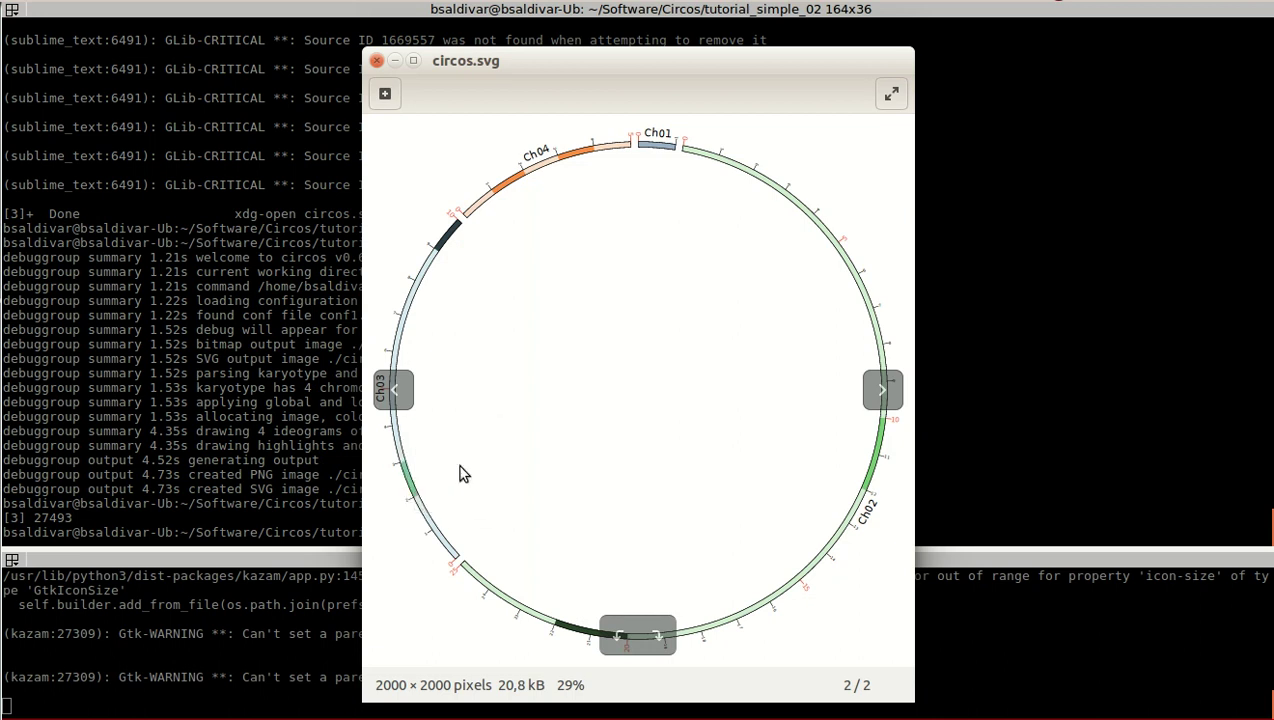
pyautogui.scroll(3, 463, 474)
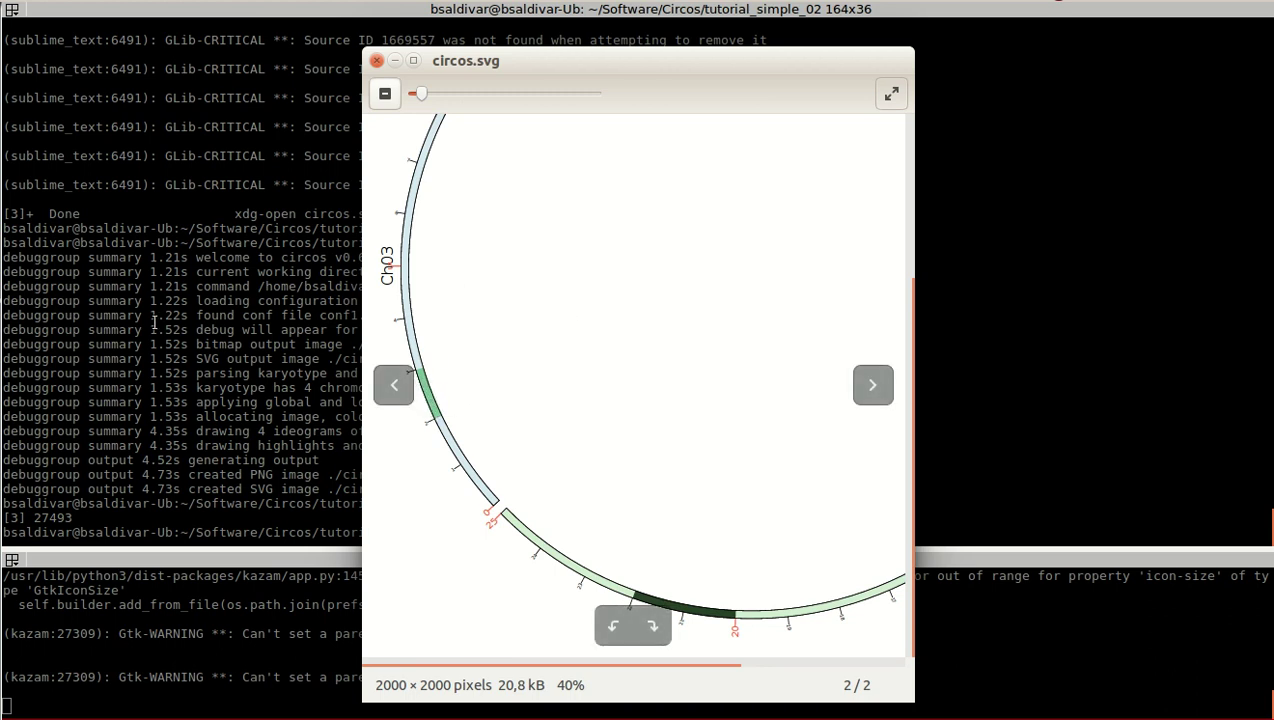
pyautogui.click(377, 63)
# Change var3band1's colour from green to red and save simple_data.txt.
pyautogui.hotkey('alt', 'Tab')
pyautogui.hotkey('shift', 'Left')
pyautogui.hotkey('shift', 'Left')
pyautogui.press('Up')
pyautogui.press('Up')
pyautogui.press('End')
pyautogui.hotkey('shift', 'Left')
pyautogui.hotkey('shift', 'Left')
pyautogui.hotkey('shift', 'Left')
pyautogui.hotkey('shift', 'Left')
pyautogui.hotkey('shift', 'Left')
pyautogui.write('r')
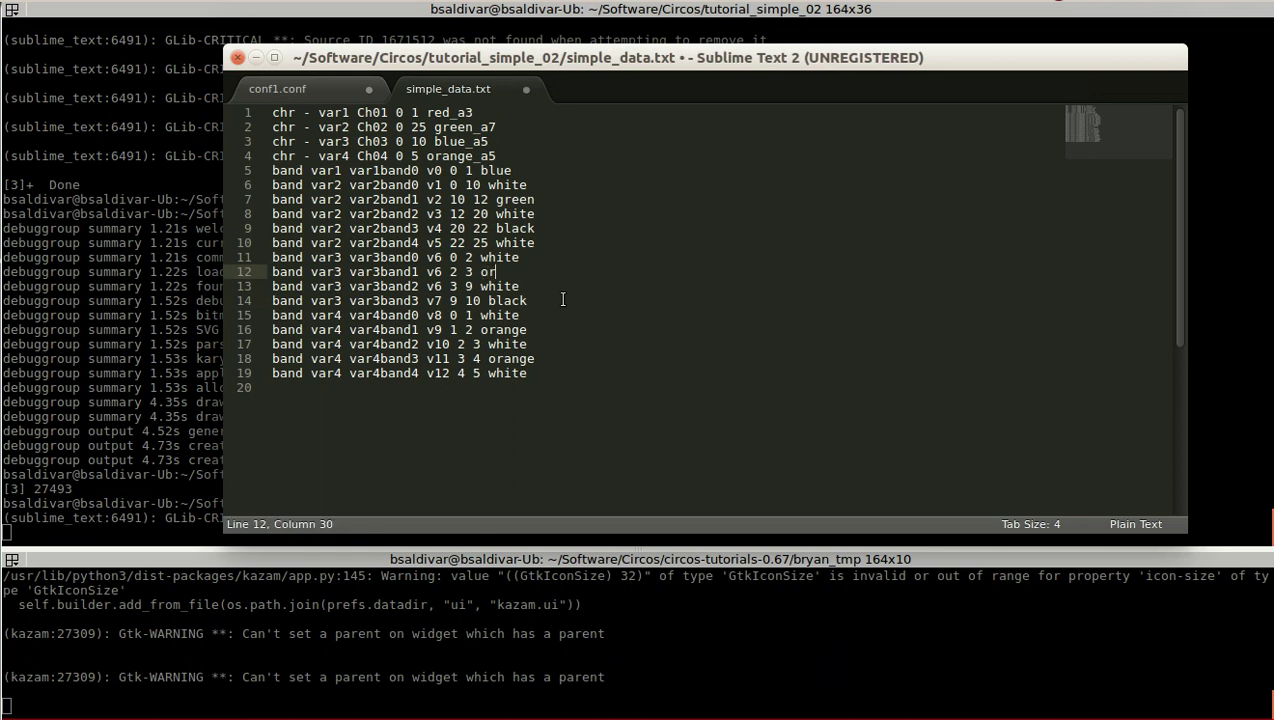
pyautogui.write('ed')
pyautogui.hotkey('ctrl', 's')
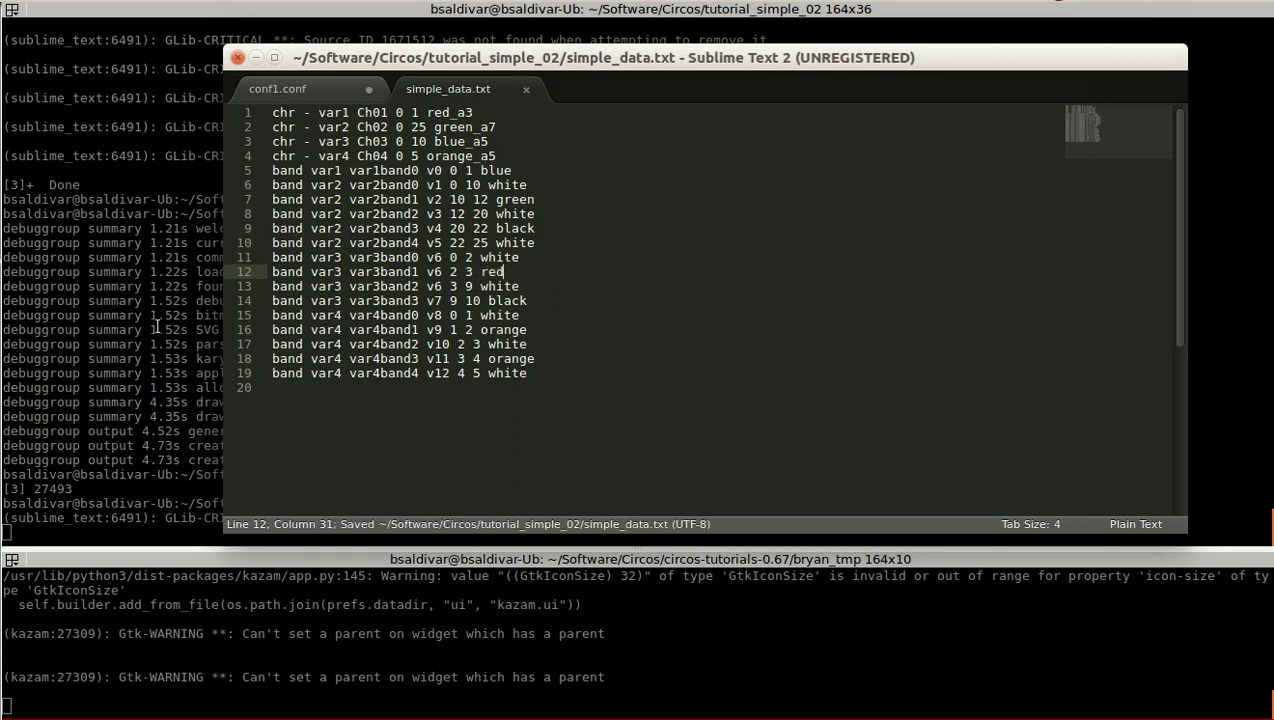
# Rerun circos -conf conf1.conf from history and reopen circos.svg.
pyautogui.doubleClick(154, 326)
pyautogui.press('Return')
pyautogui.press('Up')
pyautogui.press('Up')
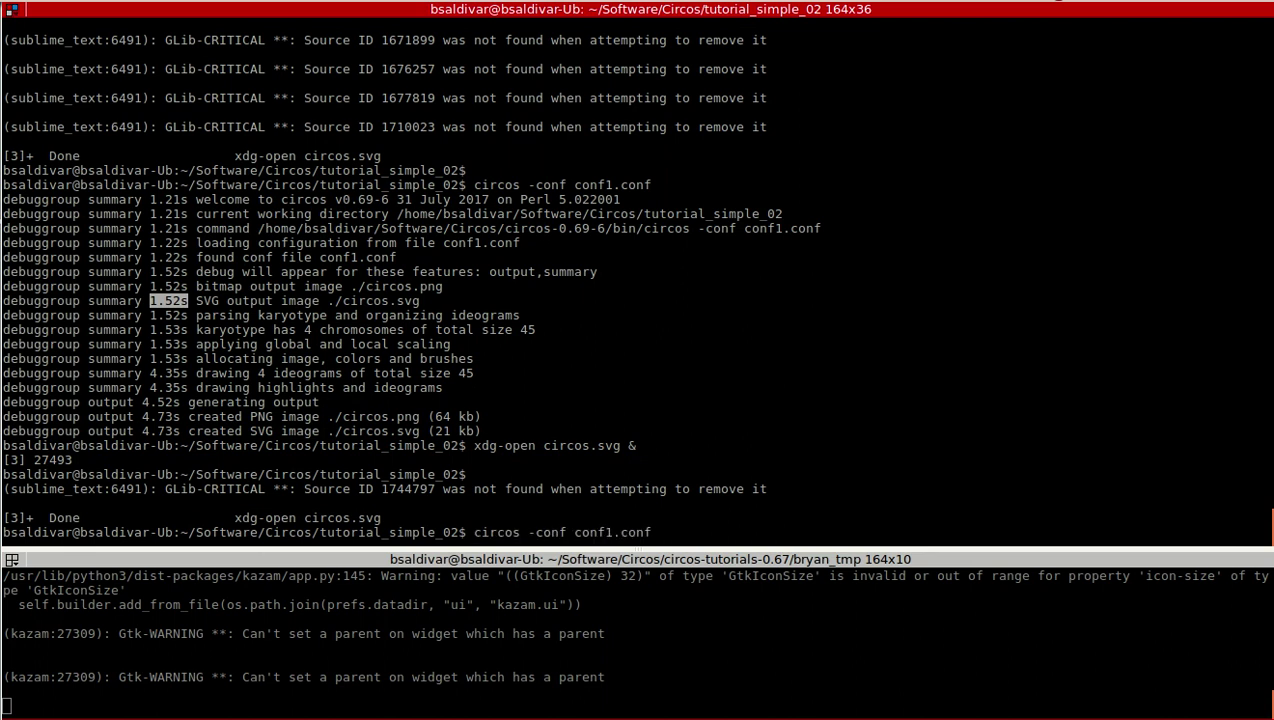
pyautogui.press('Return')
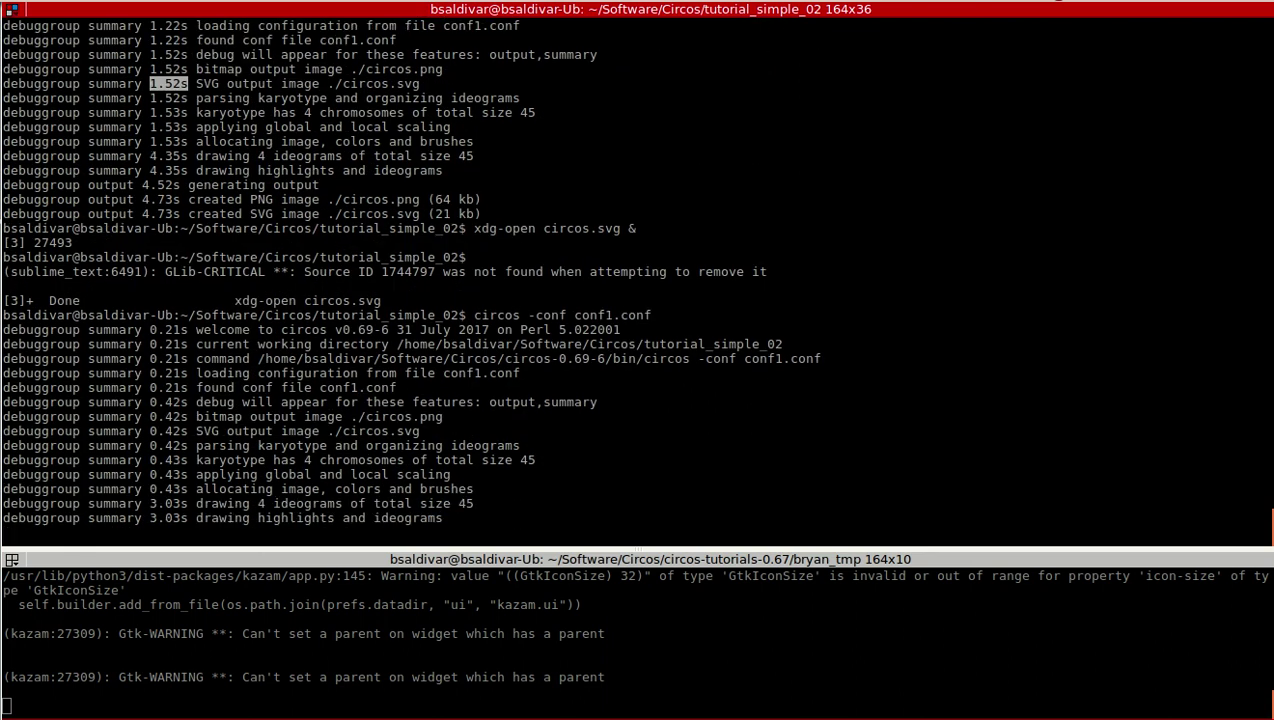
pyautogui.press('Up')
pyautogui.press('Up')
pyautogui.press('Return')
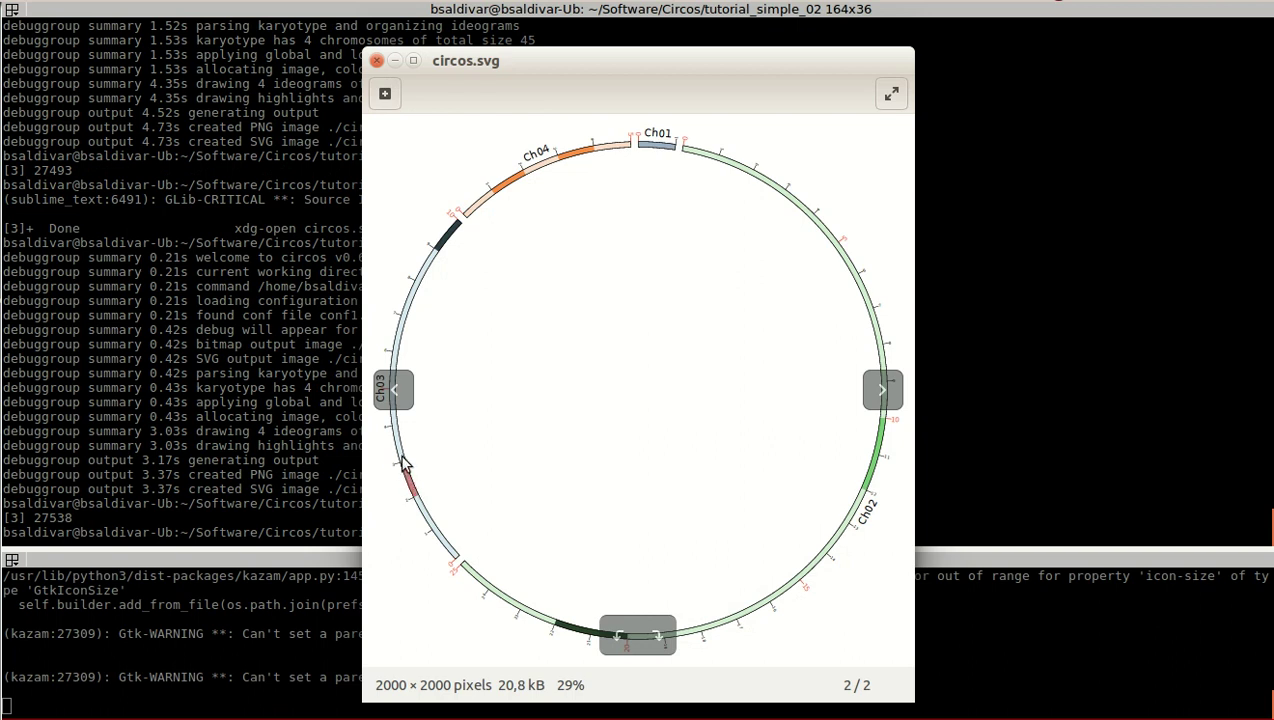
# Zoom into the red Ch03 band, close the viewer, and return to simple_data.txt.
pyautogui.scroll(1, 588, 404)
pyautogui.scroll(3, 588, 404)
pyautogui.moveTo(438, 466); pyautogui.dragTo(757, 333)
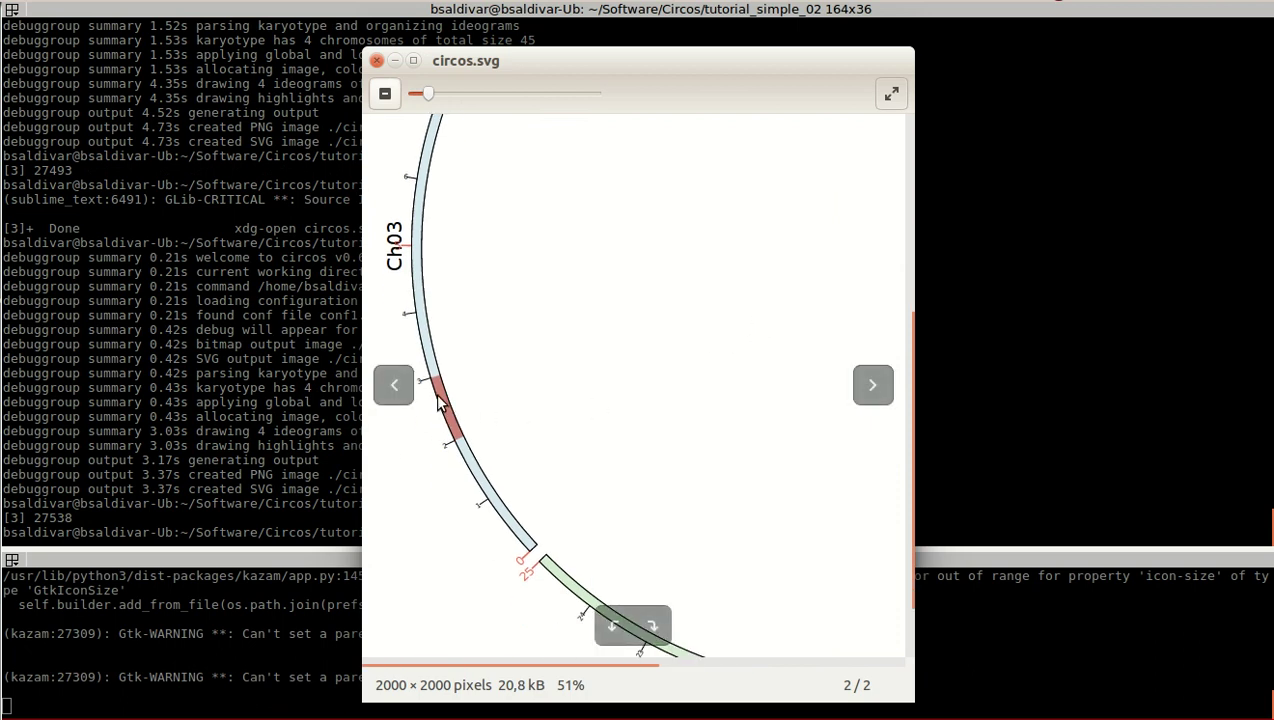
pyautogui.click(377, 62)
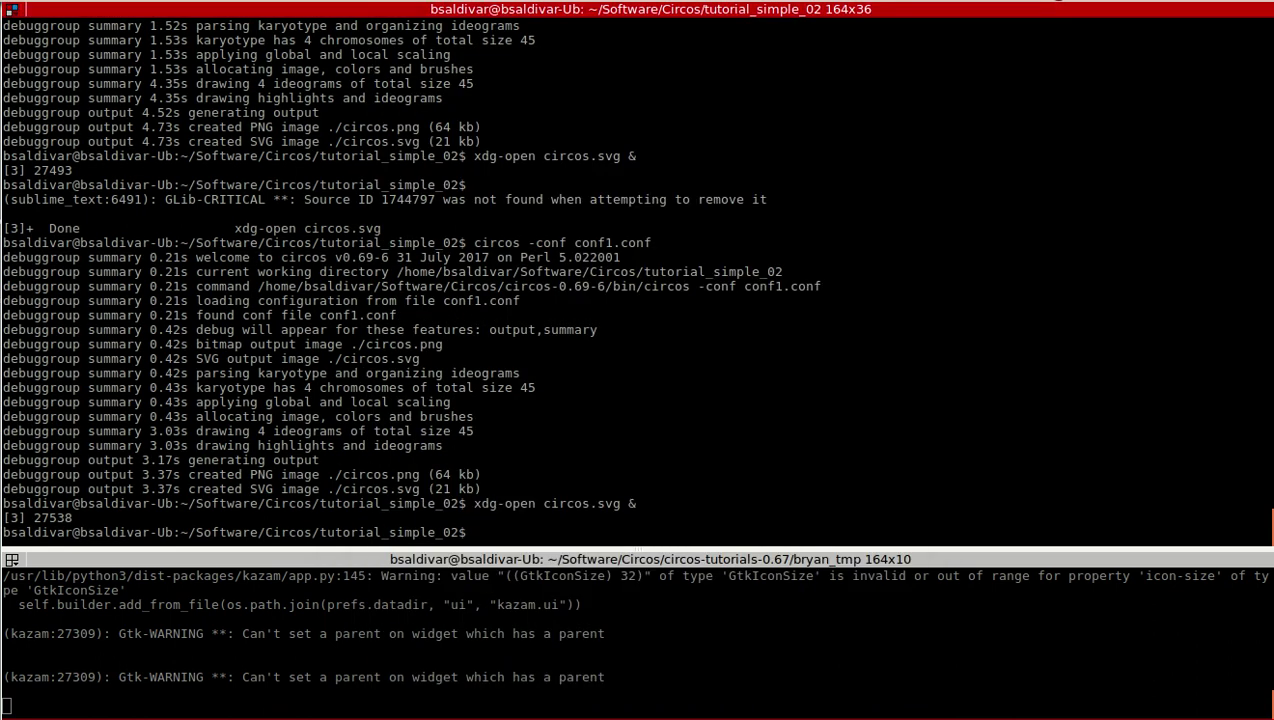
pyautogui.hotkey('alt', 'Tab')
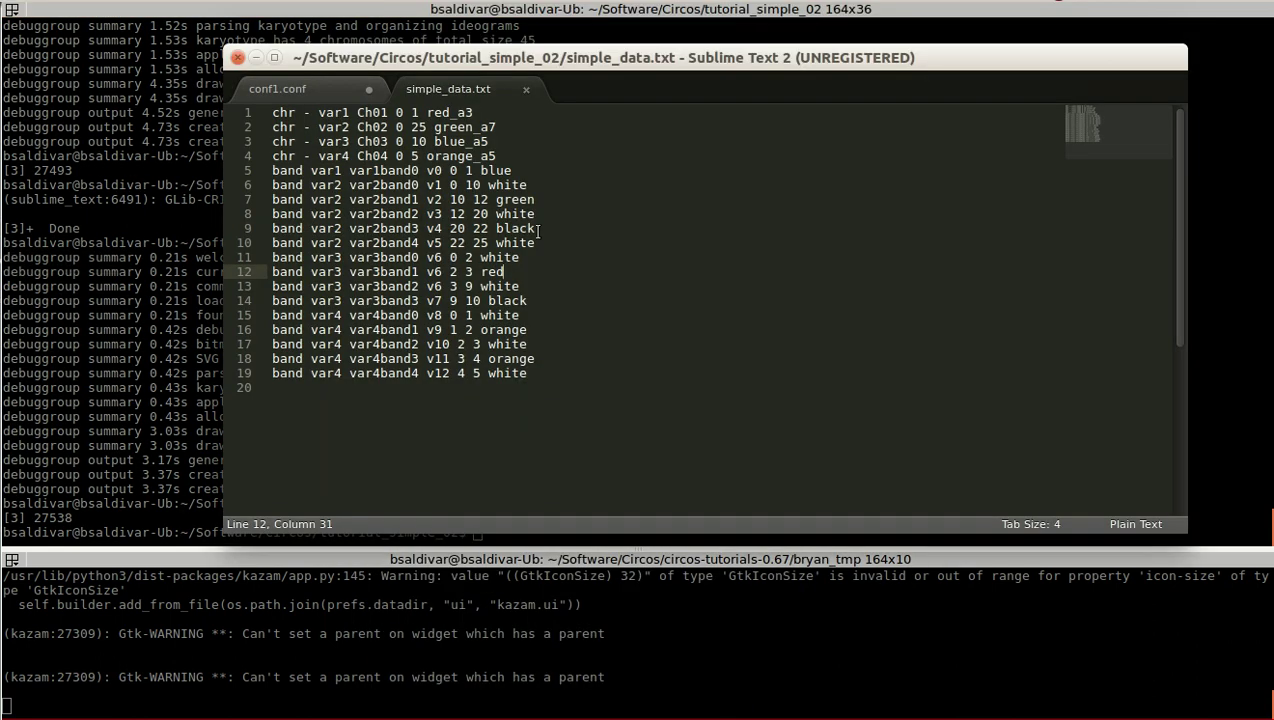
pyautogui.click(536, 230)
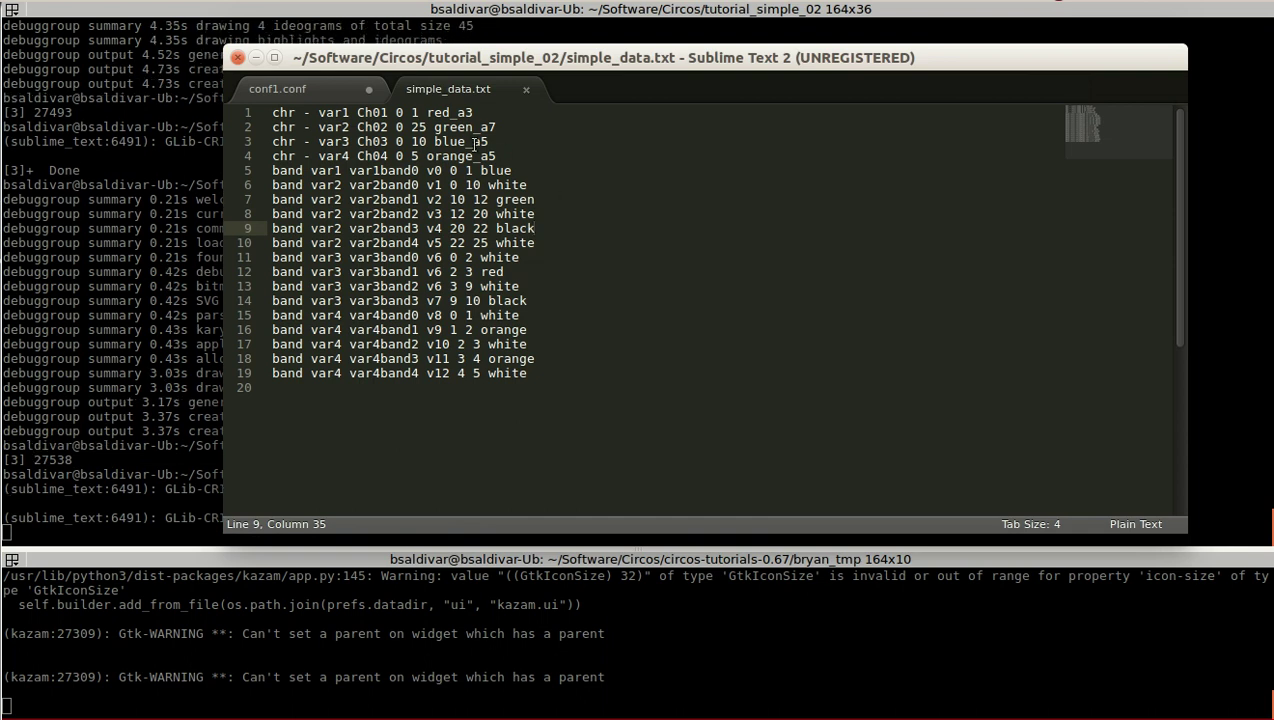
pyautogui.click(315, 92)
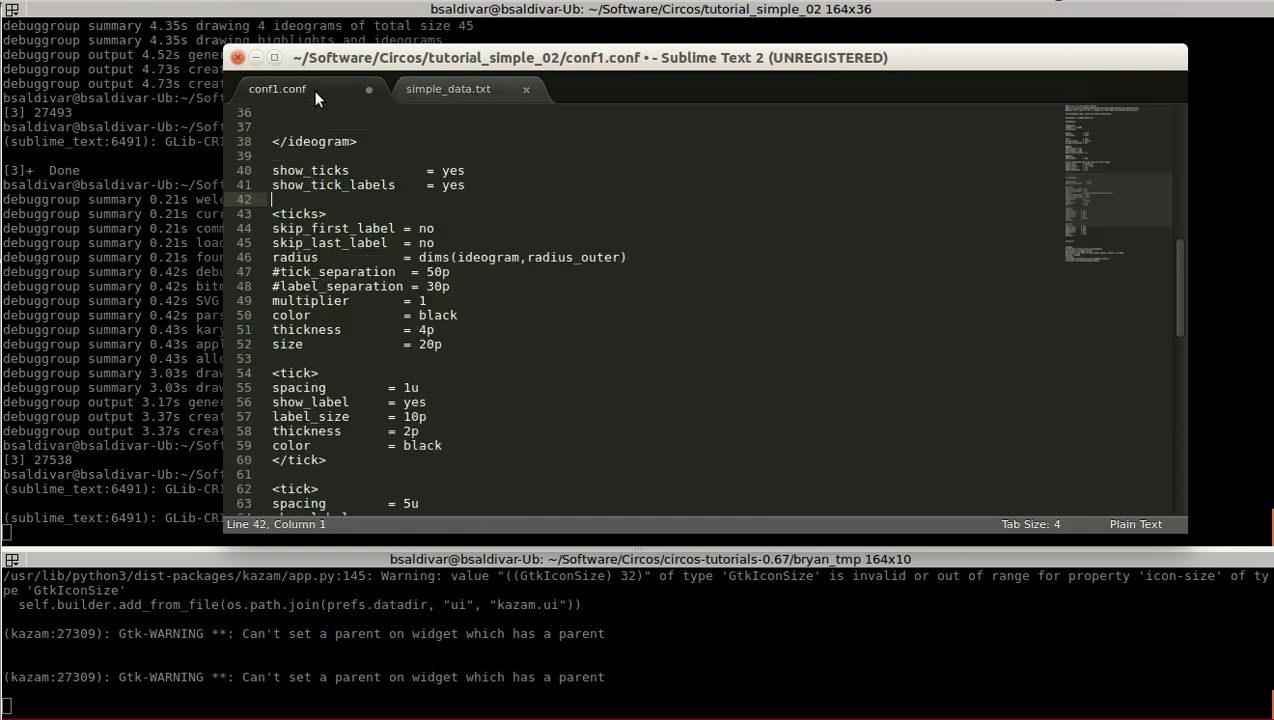
pyautogui.click(466, 301)
pyautogui.press('Up')
pyautogui.press('Up')
pyautogui.press('Up')
pyautogui.press('Up')
pyautogui.press('Up')
pyautogui.press('Up')
pyautogui.press('Up')
pyautogui.press('Up')
pyautogui.press('Up')
pyautogui.press('Up')
pyautogui.press('Up')
pyautogui.press('Up')
pyautogui.press('Up')
pyautogui.press('Up')
pyautogui.press('Up')
pyautogui.press('Up')
pyautogui.press('Up')
pyautogui.press('Up')
pyautogui.press('Up')
pyautogui.press('Up')
pyautogui.press('Up')
pyautogui.press('Up')
pyautogui.press('Up')
pyautogui.press('Down')
pyautogui.press('Down')
pyautogui.press('Down')
pyautogui.press('Down')
pyautogui.press('Down')
pyautogui.press('Down')
pyautogui.press('Down')
pyautogui.press('Down')
pyautogui.press('Down')
pyautogui.press('Down')
pyautogui.press('Down')
pyautogui.press('Down')
pyautogui.press('Down')
pyautogui.press('Down')
pyautogui.press('Delete')
pyautogui.press('Down')
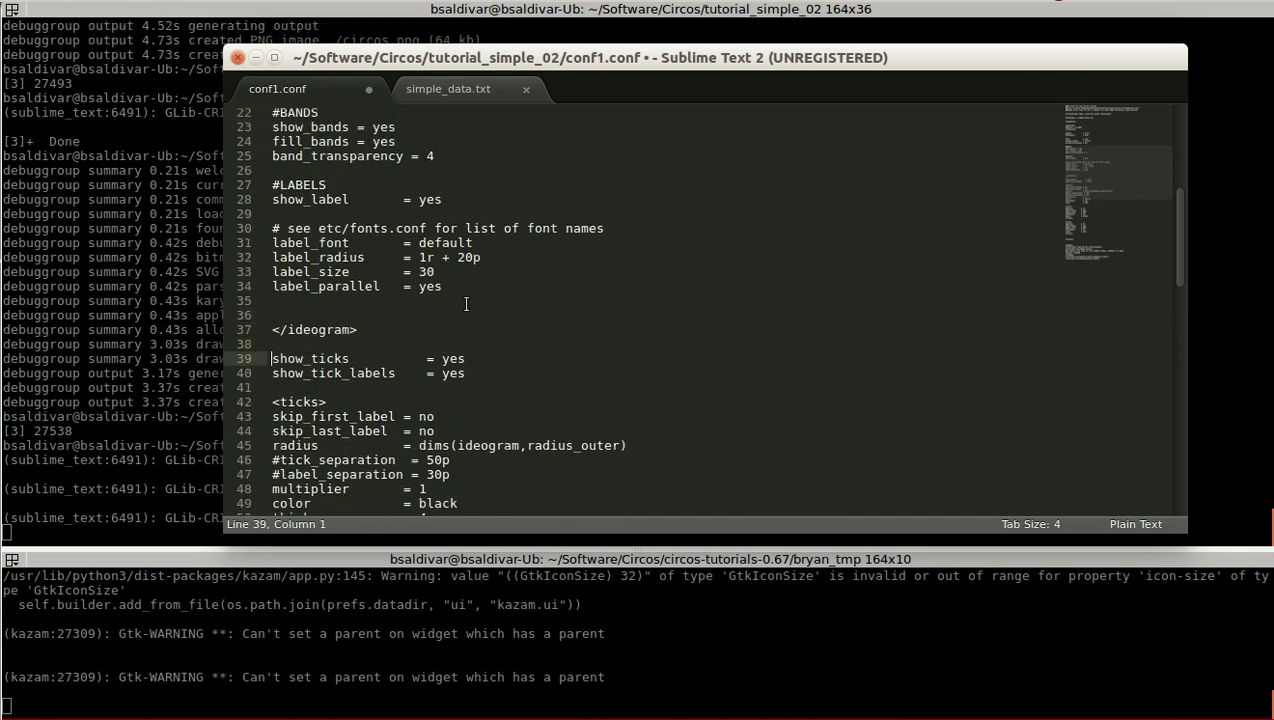
pyautogui.press('Up')
pyautogui.hotkey('shift', 'End')
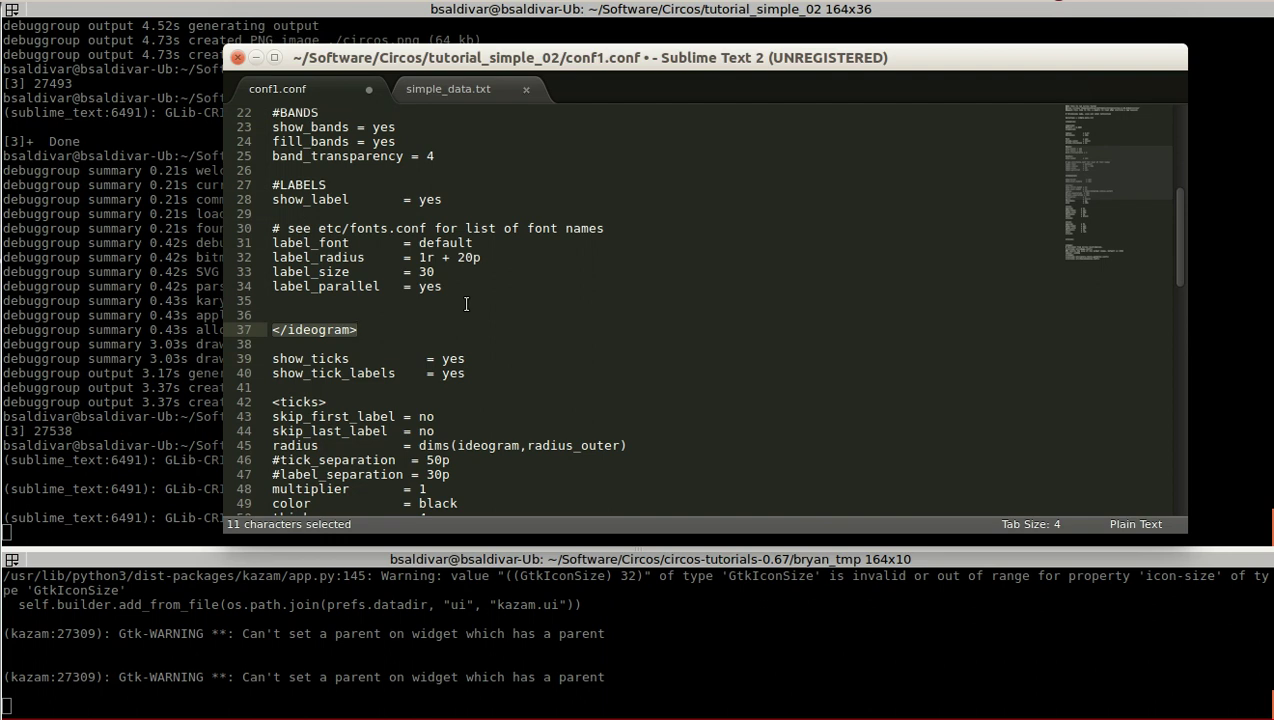
pyautogui.press('Down')
pyautogui.press('Down')
pyautogui.hotkey('shift', 'End')
pyautogui.hotkey('shift', 'Down')
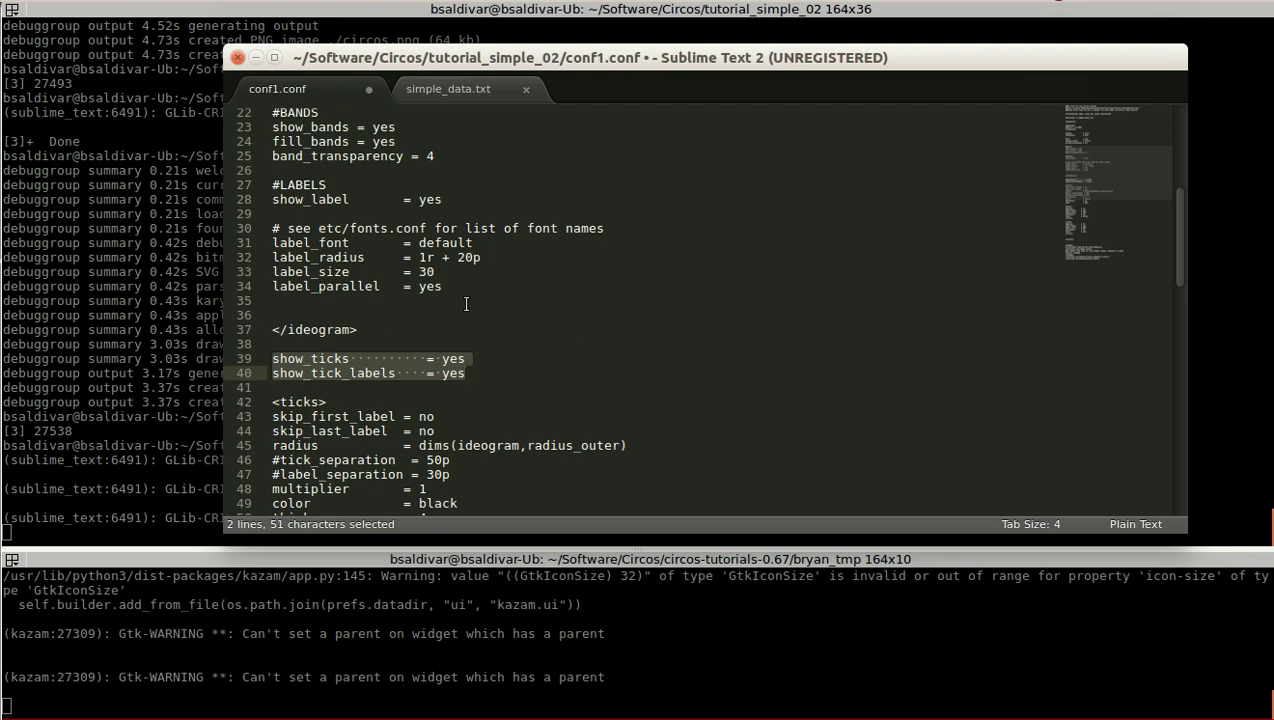
pyautogui.press('Left')
pyautogui.press('Down')
pyautogui.hotkey('shift', 'End')
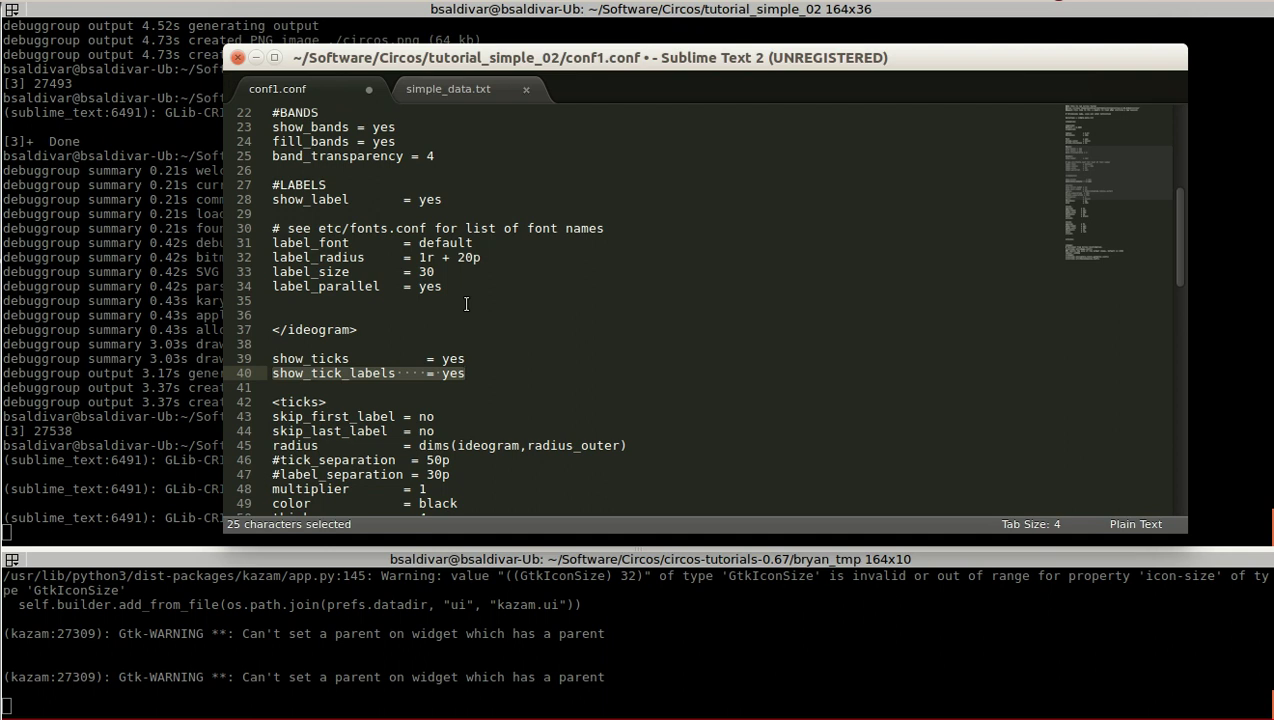
pyautogui.press('Down')
pyautogui.press('Down')
pyautogui.press('Down')
pyautogui.press('Down')
pyautogui.press('Down')
pyautogui.press('Down')
pyautogui.press('Down')
pyautogui.press('Down')
pyautogui.press('Down')
pyautogui.press('Down')
pyautogui.press('Down')
pyautogui.press('Down')
pyautogui.press('Down')
pyautogui.press('Down')
pyautogui.press('Down')
pyautogui.press('Down')
pyautogui.press('Down')
pyautogui.press('Down')
pyautogui.press('Down')
pyautogui.press('Down')
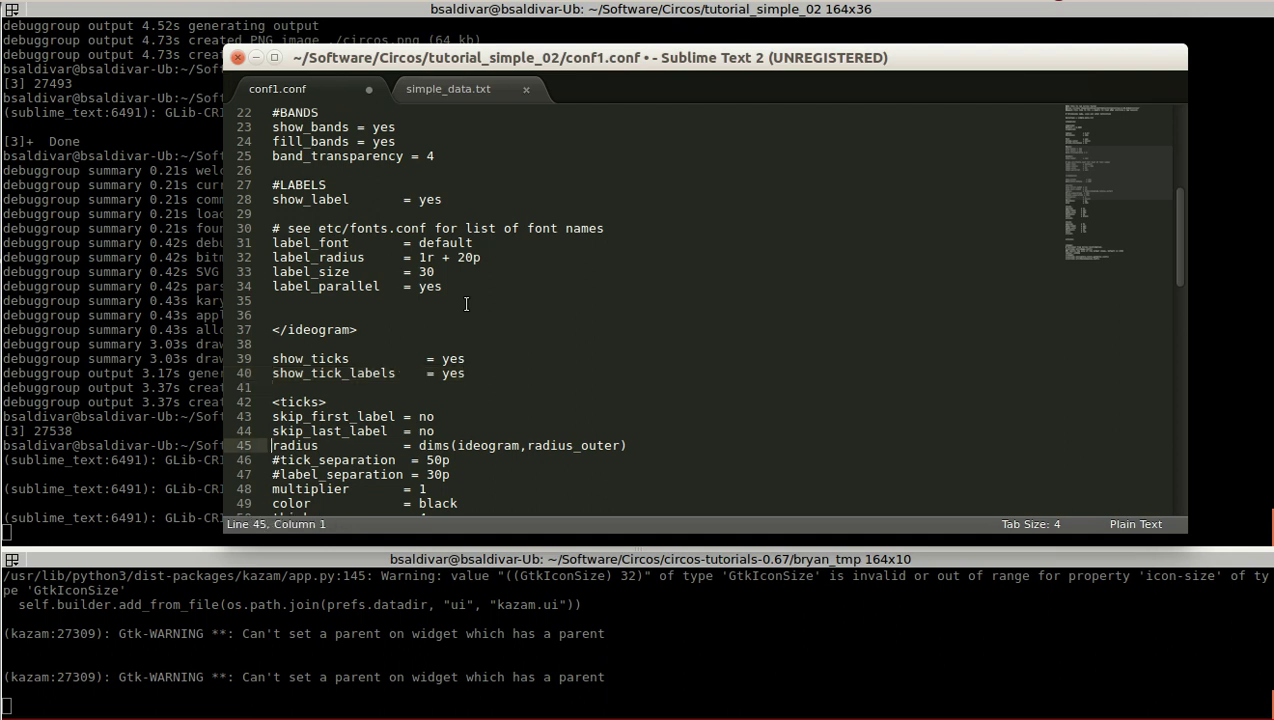
pyautogui.press('Up')
pyautogui.press('Up')
pyautogui.press('Up')
pyautogui.press('Up')
pyautogui.press('Up')
pyautogui.press('Up')
pyautogui.press('Up')
pyautogui.press('Up')
pyautogui.press('Up')
pyautogui.press('Up')
pyautogui.press('Up')
pyautogui.press('Up')
pyautogui.press('Up')
pyautogui.press('Up')
pyautogui.press('Up')
pyautogui.press('Up')
pyautogui.press('Up')
pyautogui.press('Up')
pyautogui.press('Up')
pyautogui.press('Up')
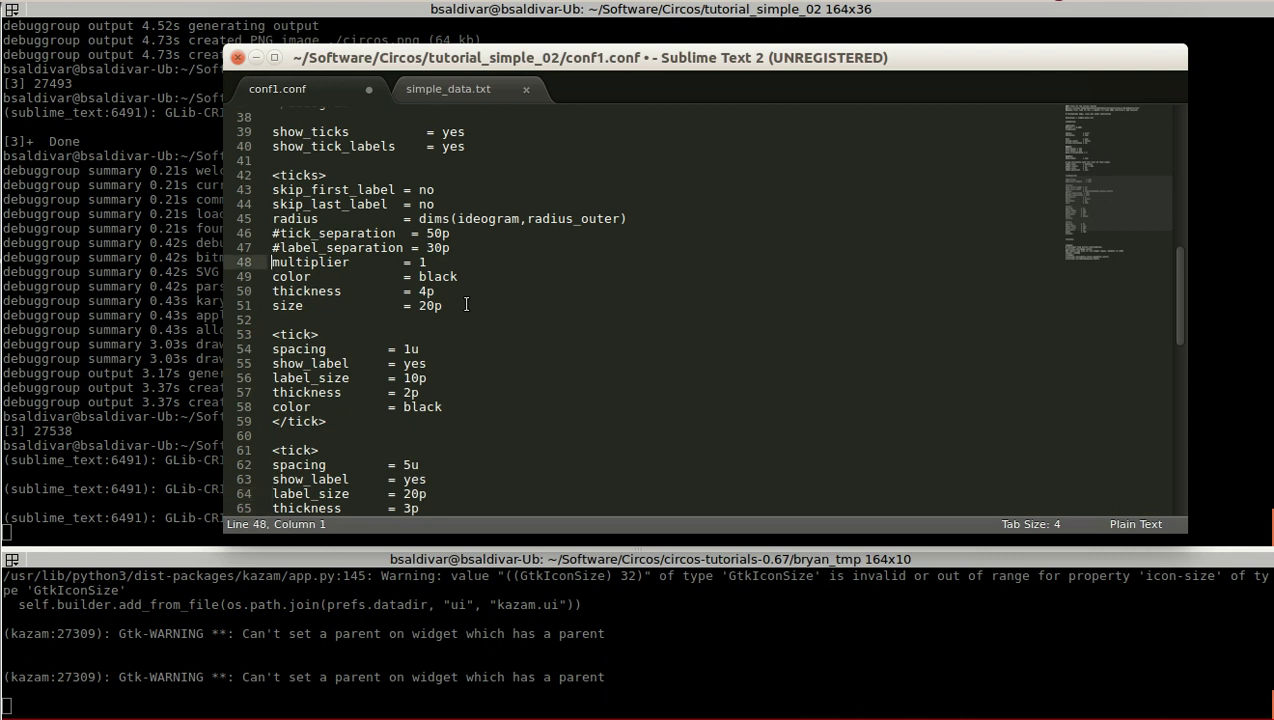
pyautogui.press('Up')
pyautogui.hotkey('shift', 'Down')
pyautogui.hotkey('shift', 'End')
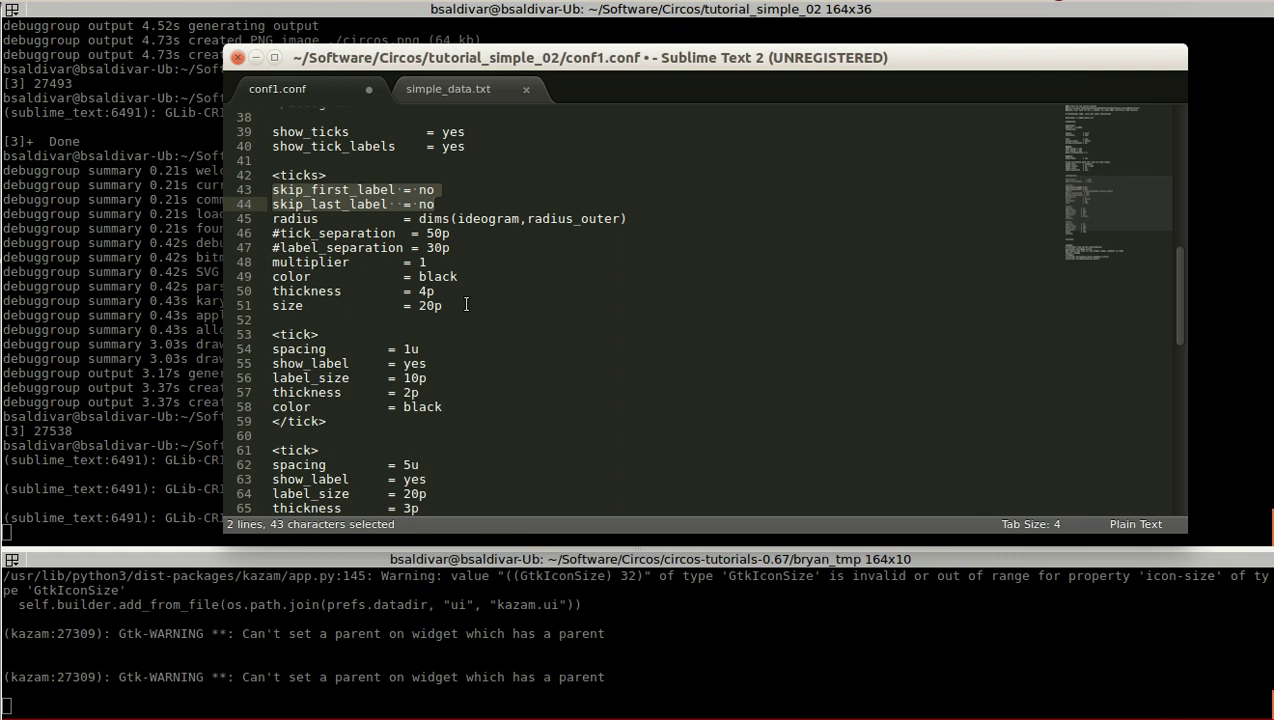
pyautogui.press('Down')
pyautogui.press('End')
pyautogui.hotkey('shift', 'Home')
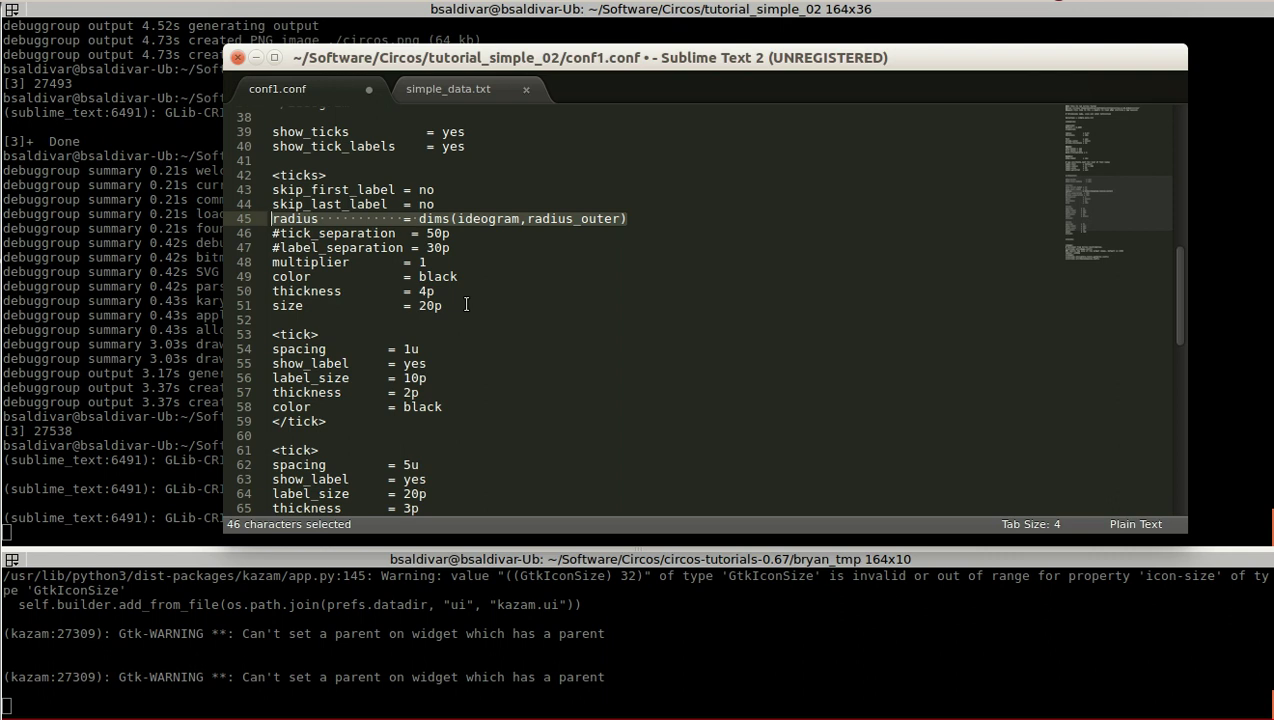
pyautogui.press('Down')
pyautogui.press('Down')
pyautogui.press('Down')
pyautogui.press('End')
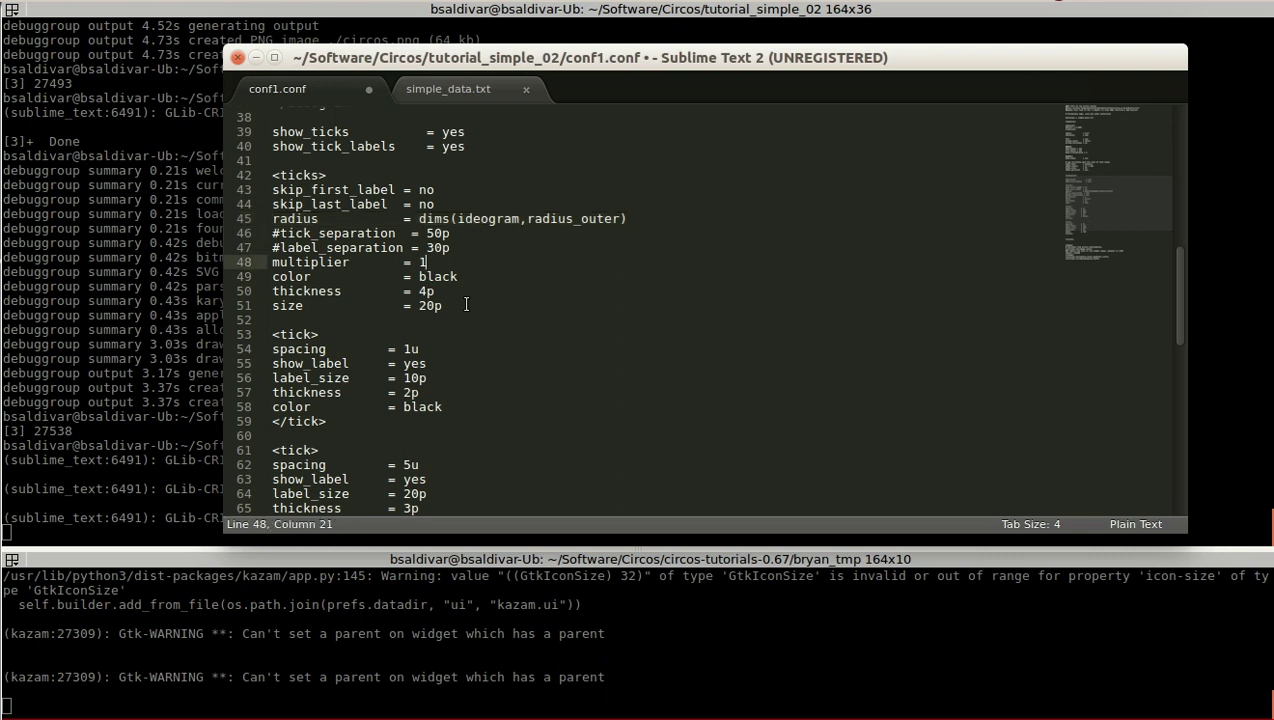
pyautogui.hotkey('shift', 'Home')
pyautogui.press('End')
pyautogui.hotkey('shift', 'Left')
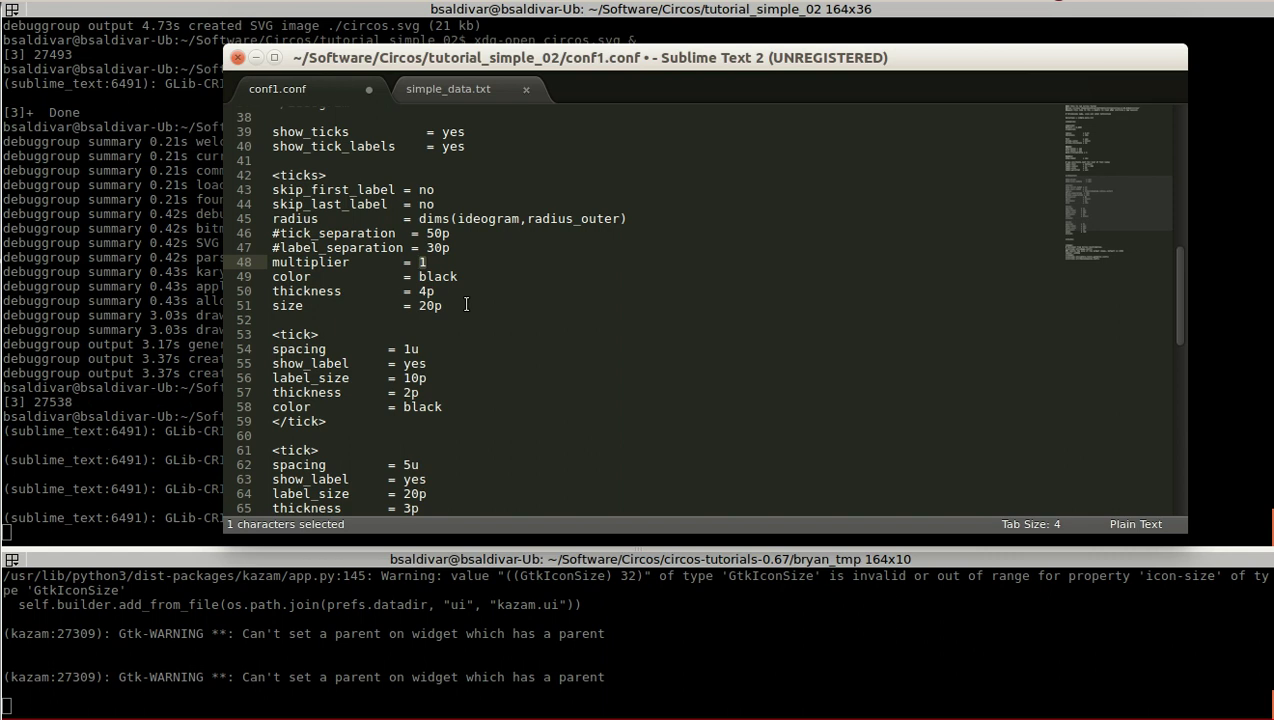
pyautogui.press('Down')
pyautogui.press('End')
pyautogui.hotkey('shift', 'Home')
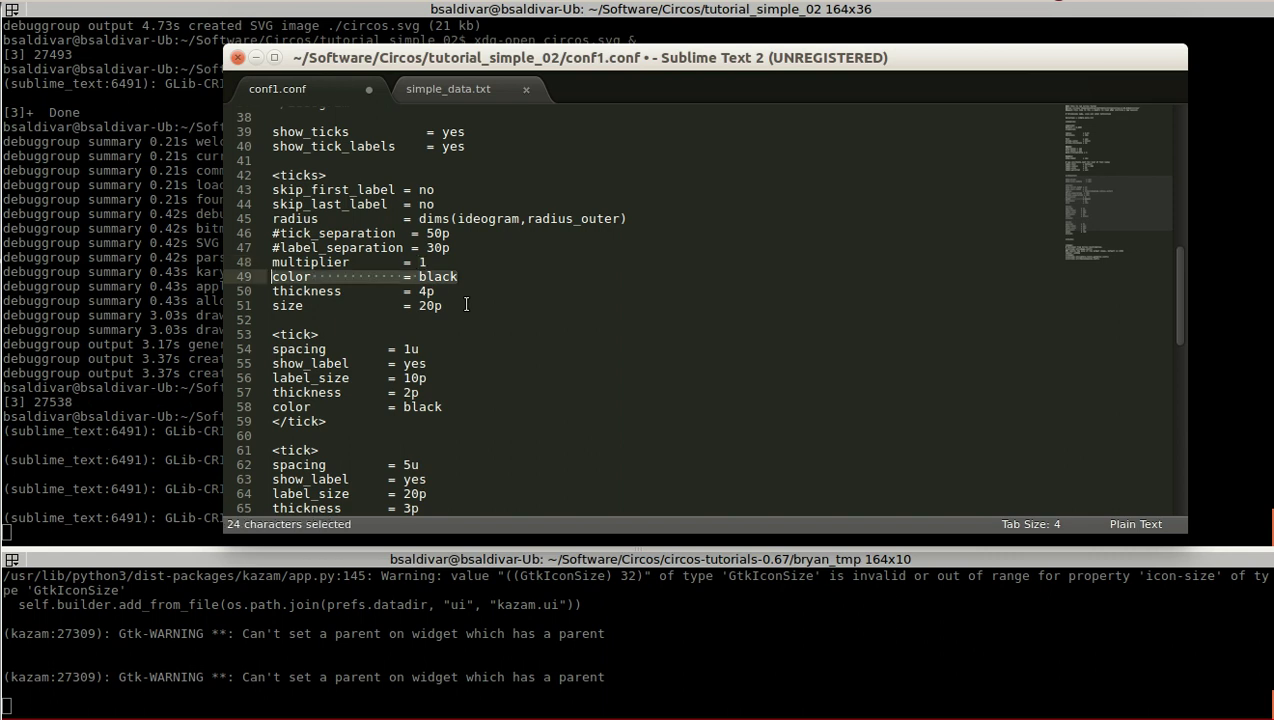
pyautogui.press('Down')
pyautogui.press('End')
pyautogui.hotkey('shift', 'Home')
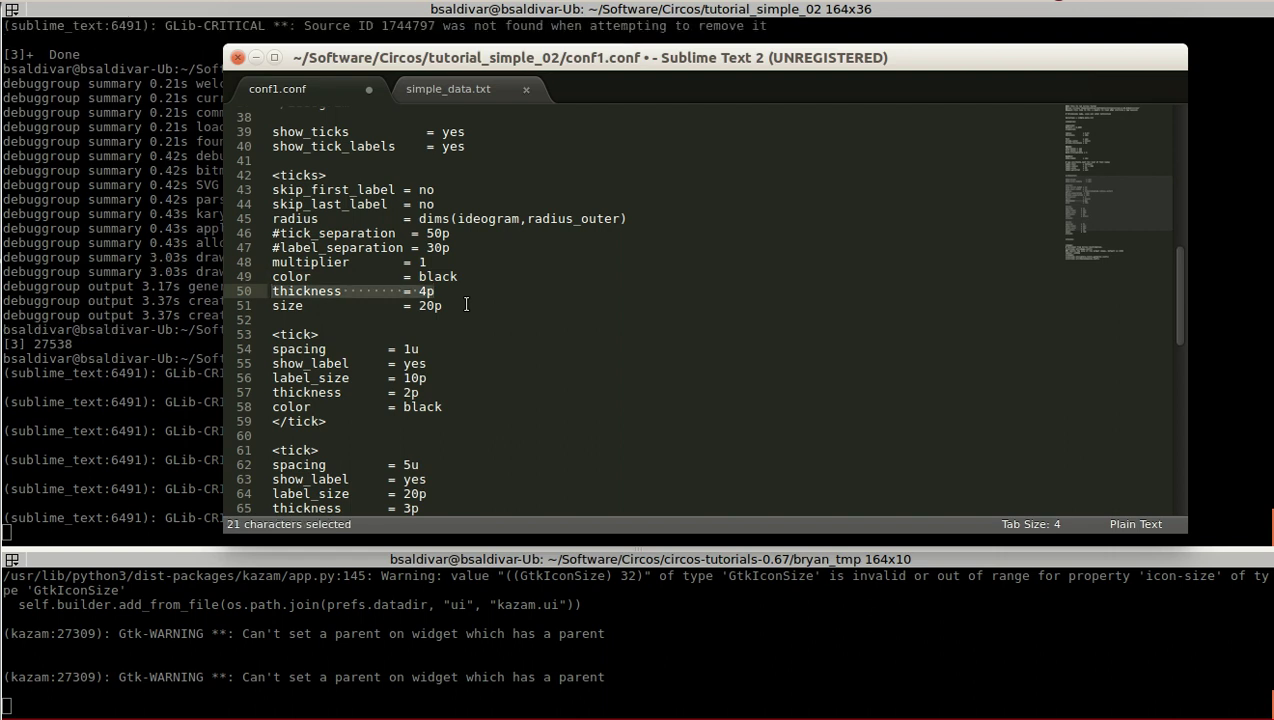
pyautogui.press('Down')
pyautogui.press('End')
pyautogui.hotkey('shift', 'Home')
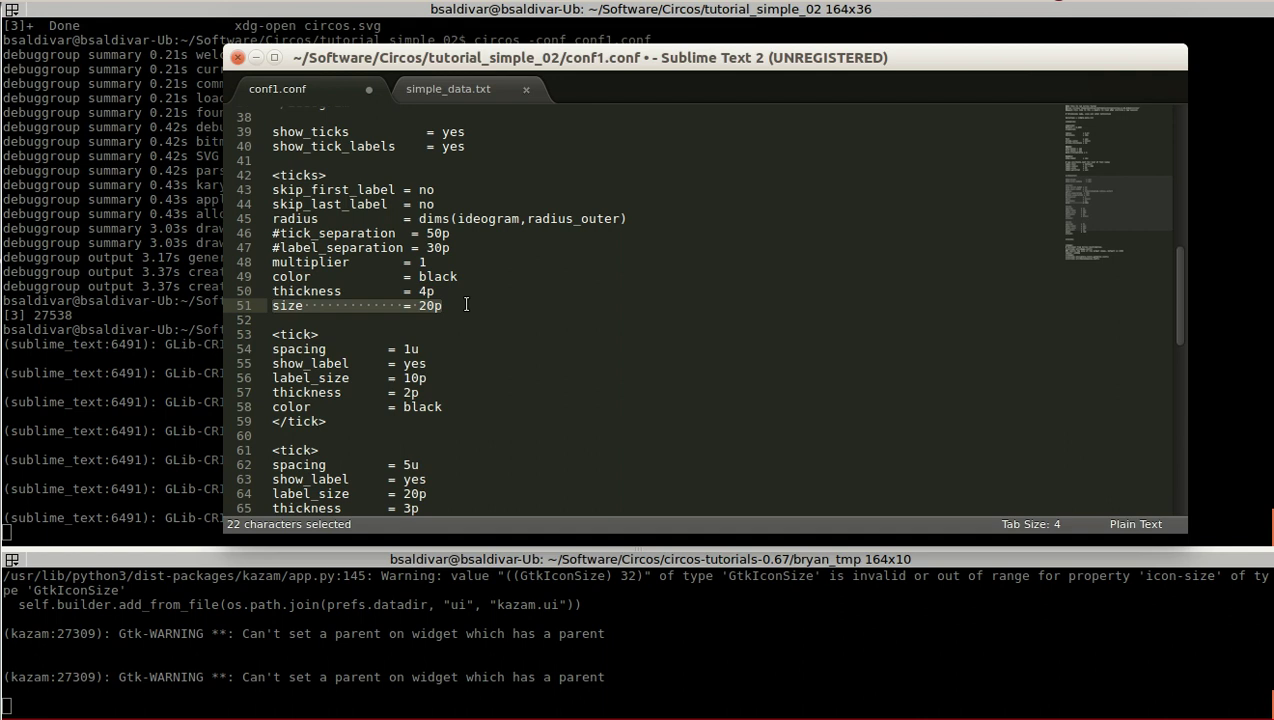
pyautogui.press('Down')
pyautogui.press('Down')
pyautogui.press('Down')
pyautogui.press('Down')
pyautogui.press('Down')
pyautogui.press('Up')
pyautogui.press('Up')
pyautogui.press('Up')
pyautogui.hotkey('shift', 'Down')
pyautogui.hotkey('shift', 'Down')
pyautogui.hotkey('shift', 'Down')
pyautogui.hotkey('shift', 'Down')
pyautogui.hotkey('shift', 'Down')
pyautogui.hotkey('shift', 'Down')
pyautogui.hotkey('shift', 'End')
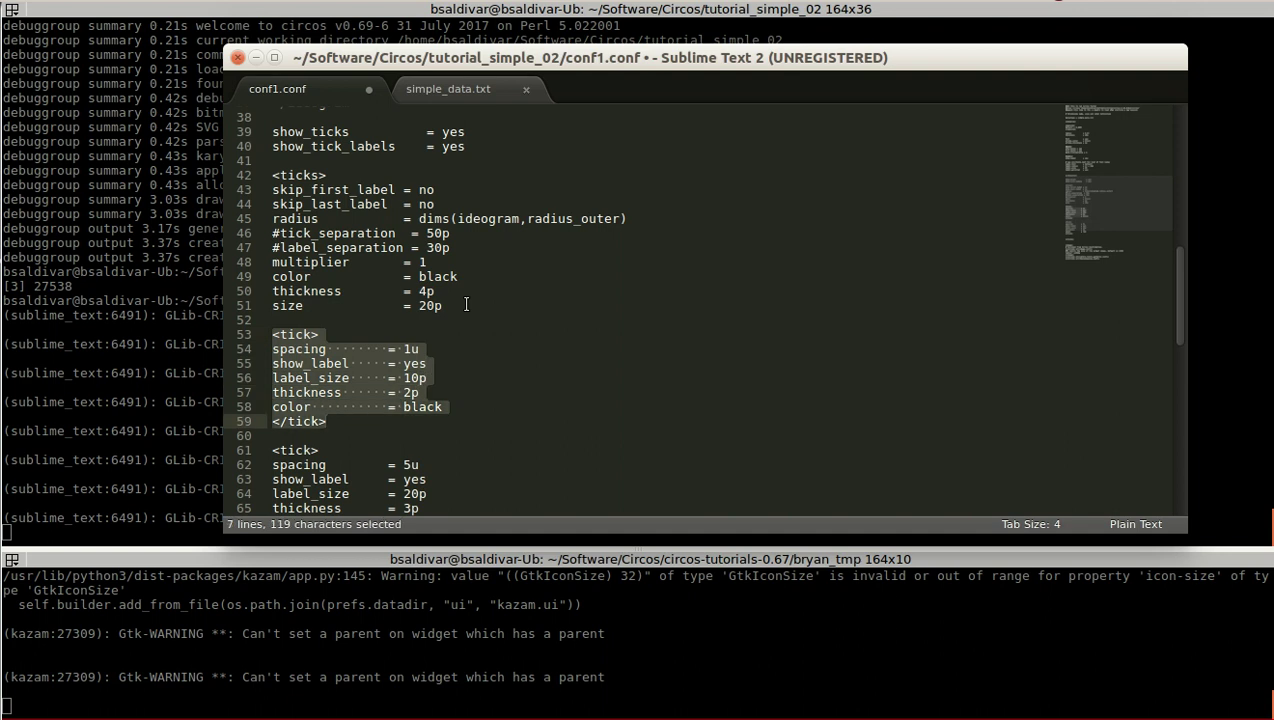
pyautogui.press('Up')
pyautogui.press('Down')
pyautogui.press('Down')
pyautogui.hotkey('shift', 'End')
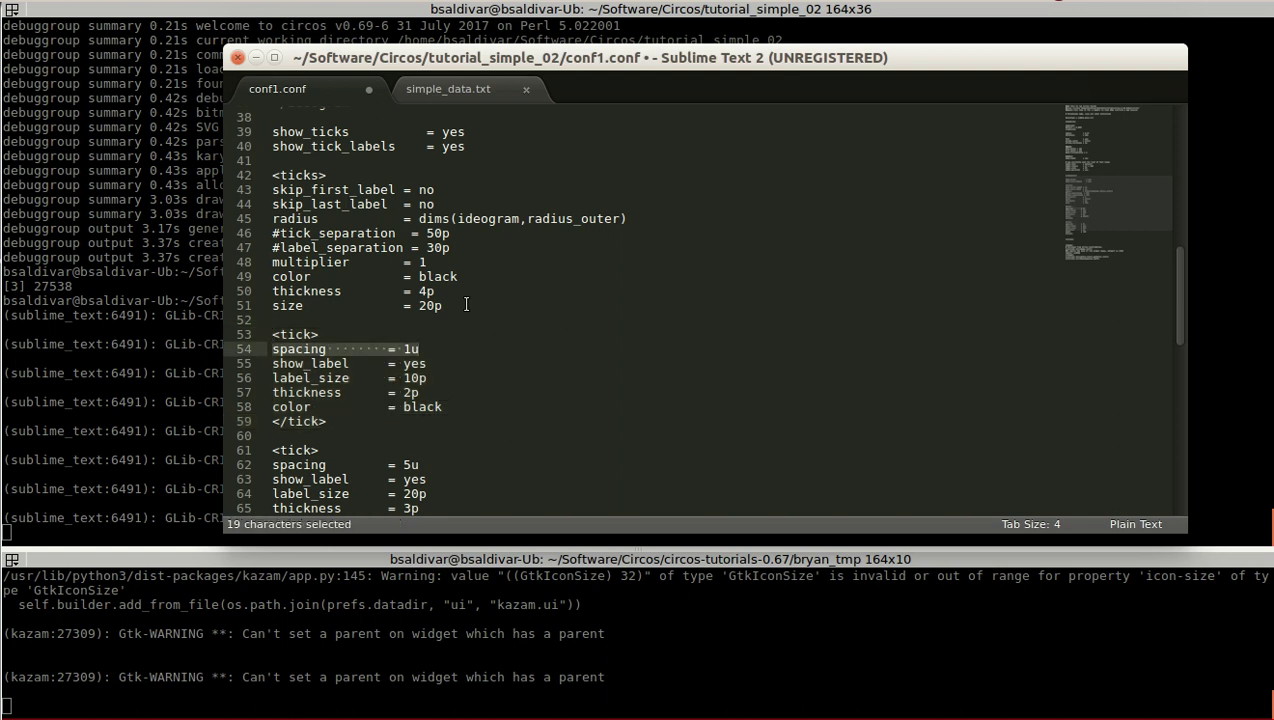
pyautogui.press('End')
pyautogui.hotkey('shift', 'Home')
pyautogui.press('Down')
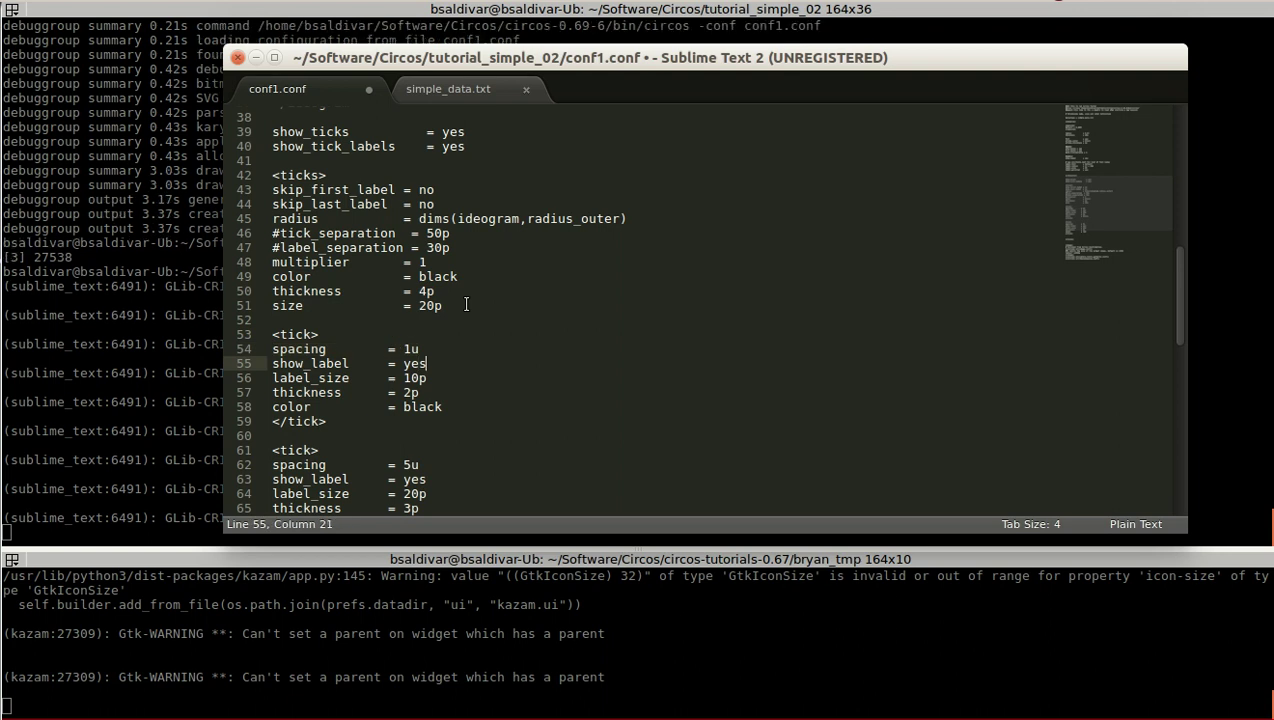
pyautogui.press('End')
pyautogui.hotkey('shift', 'Home')
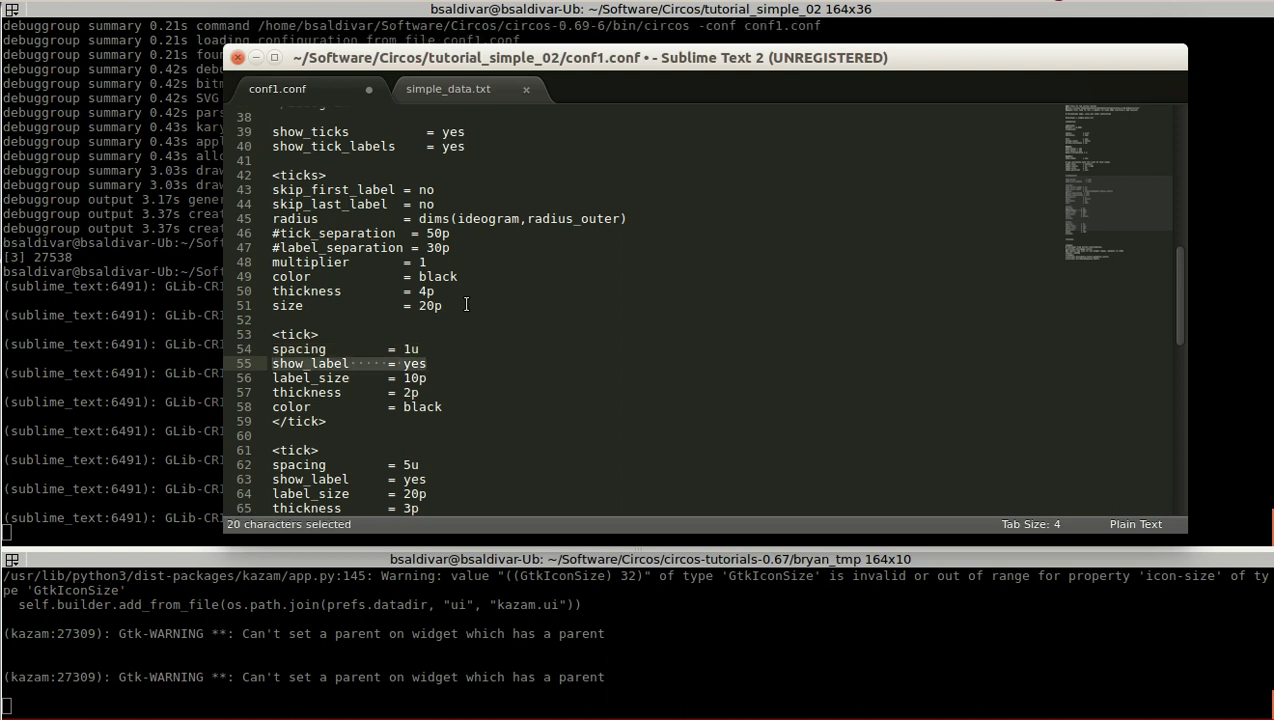
pyautogui.press('End')
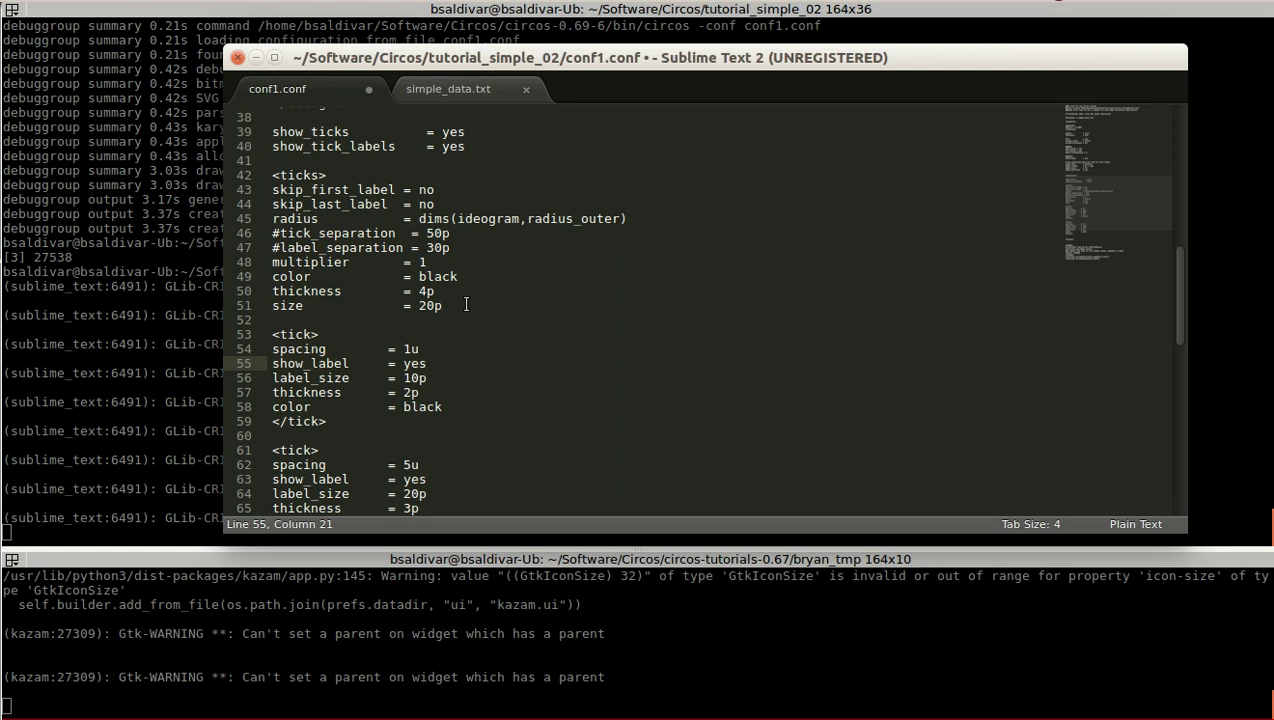
pyautogui.press('Down')
pyautogui.hotkey('shift', 'Left')
pyautogui.hotkey('shift', 'Left')
pyautogui.hotkey('shift', 'Left')
pyautogui.press('Down')
pyautogui.hotkey('shift', 'Left')
pyautogui.hotkey('shift', 'Left')
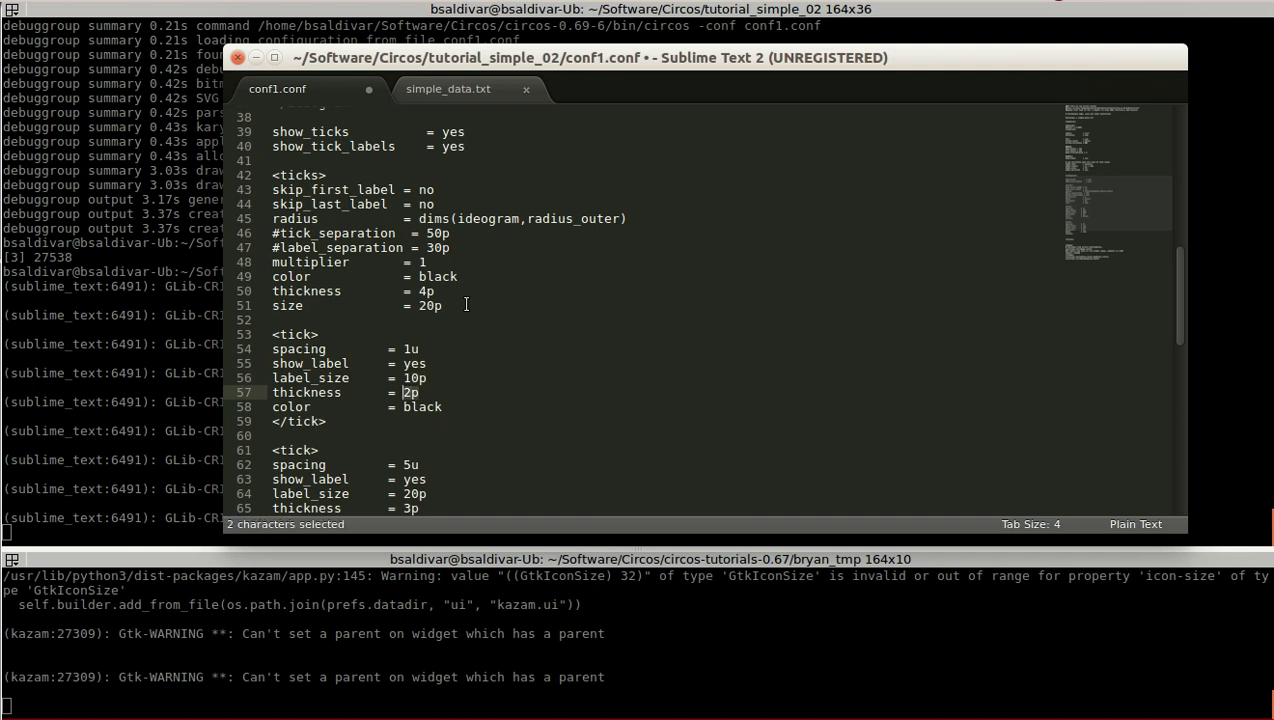
pyautogui.press('Down')
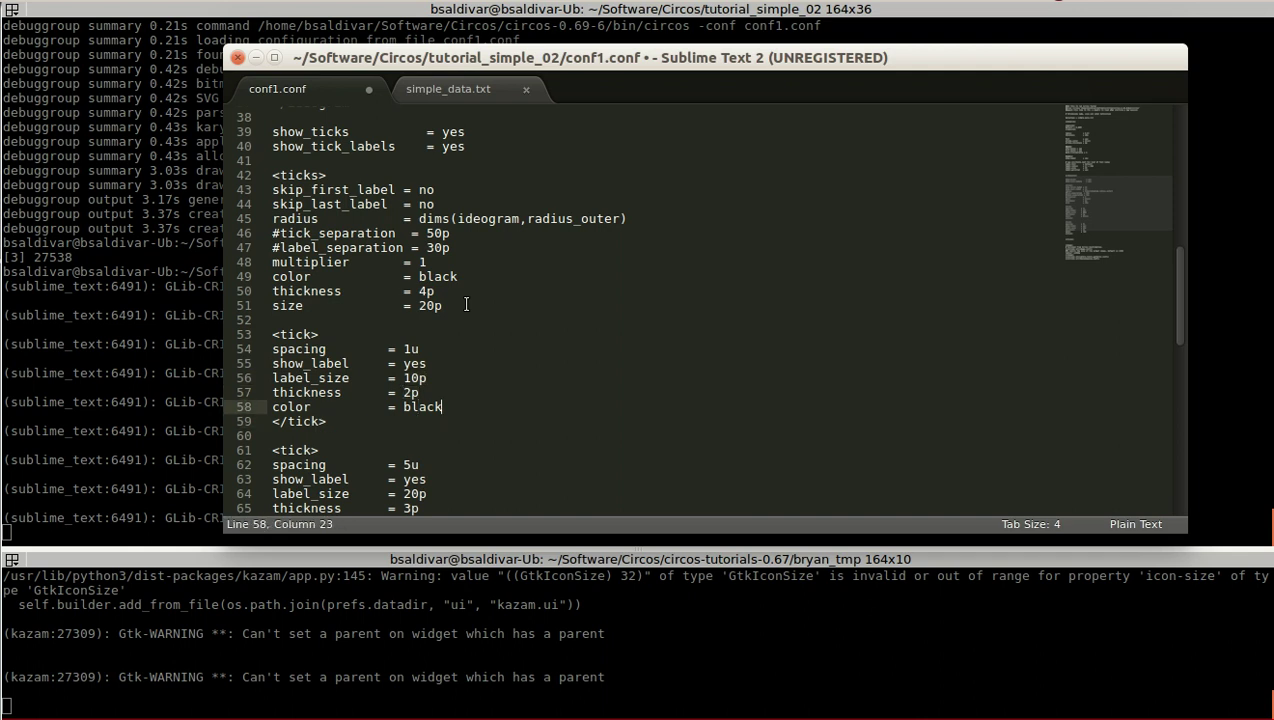
pyautogui.press('Down')
pyautogui.press('Down')
pyautogui.press('Down')
pyautogui.press('Down')
pyautogui.press('Down')
pyautogui.press('Down')
pyautogui.press('Down')
pyautogui.press('Down')
pyautogui.press('Down')
pyautogui.press('Down')
pyautogui.press('Down')
pyautogui.press('Down')
pyautogui.press('Down')
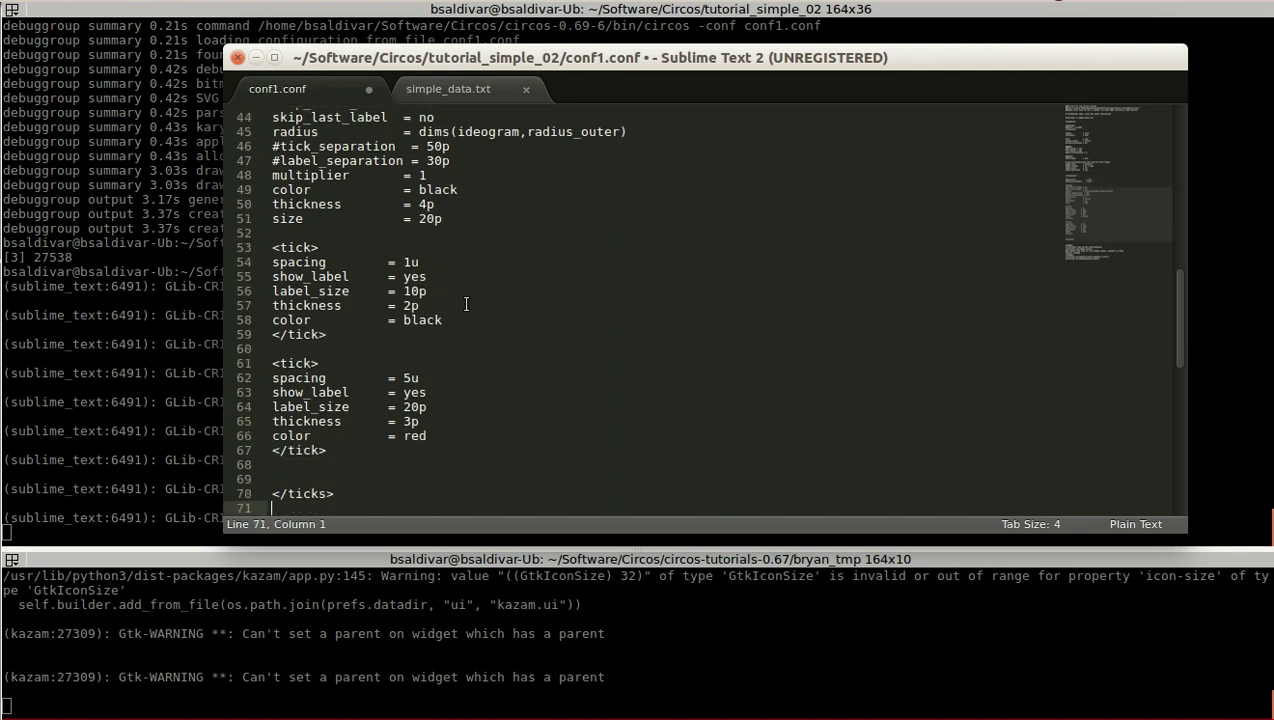
pyautogui.moveTo(343, 331); pyautogui.dragTo(259, 248)
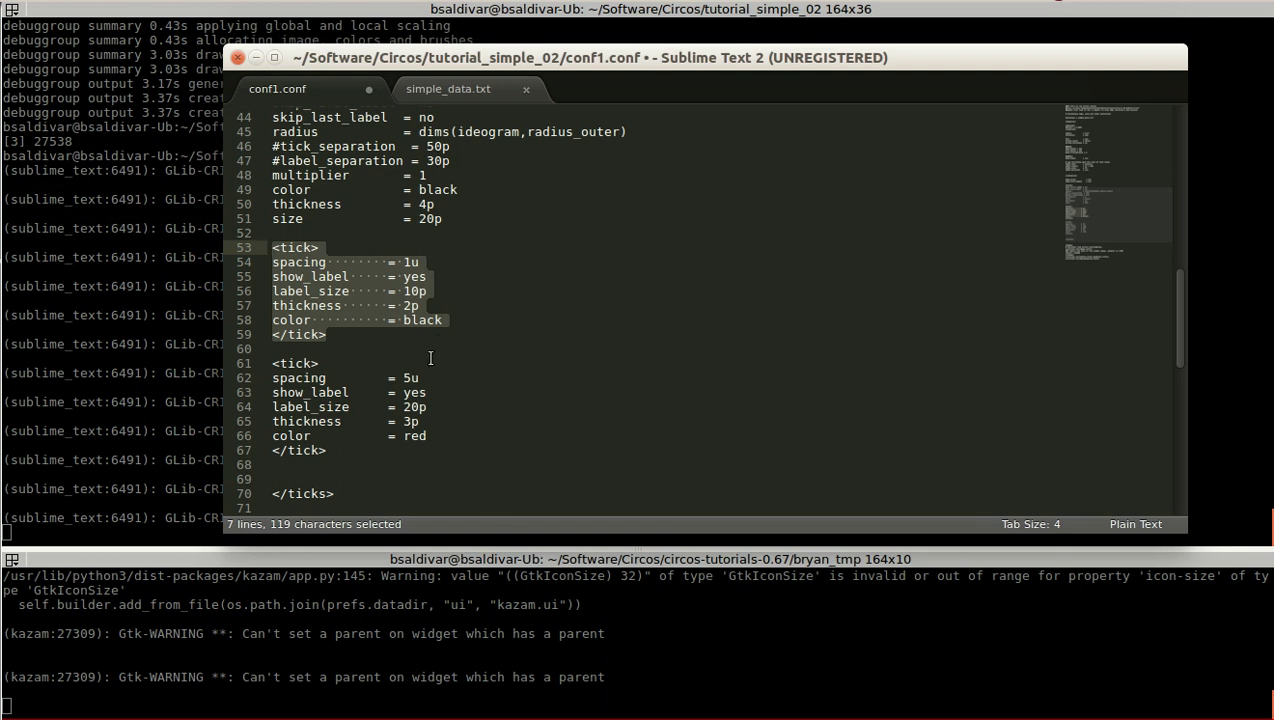
# Select the 5u red tick block and its spacing = 5u line.
pyautogui.click(415, 394)
pyautogui.press('Down')
pyautogui.press('Down')
pyautogui.press('Down')
pyautogui.press('Down')
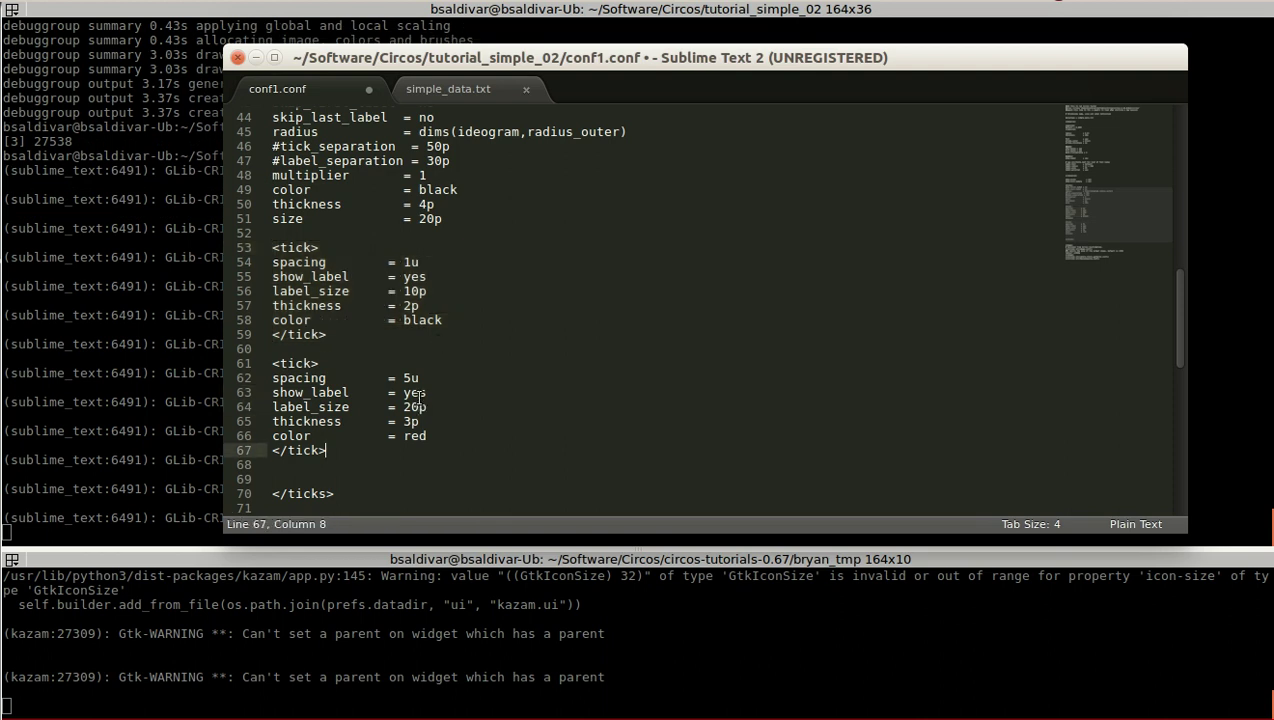
pyautogui.hotkey('shift', 'Home')
pyautogui.hotkey('shift', 'Up')
pyautogui.hotkey('shift', 'Up')
pyautogui.hotkey('shift', 'Up')
pyautogui.hotkey('shift', 'Up')
pyautogui.hotkey('shift', 'Up')
pyautogui.hotkey('shift', 'Up')
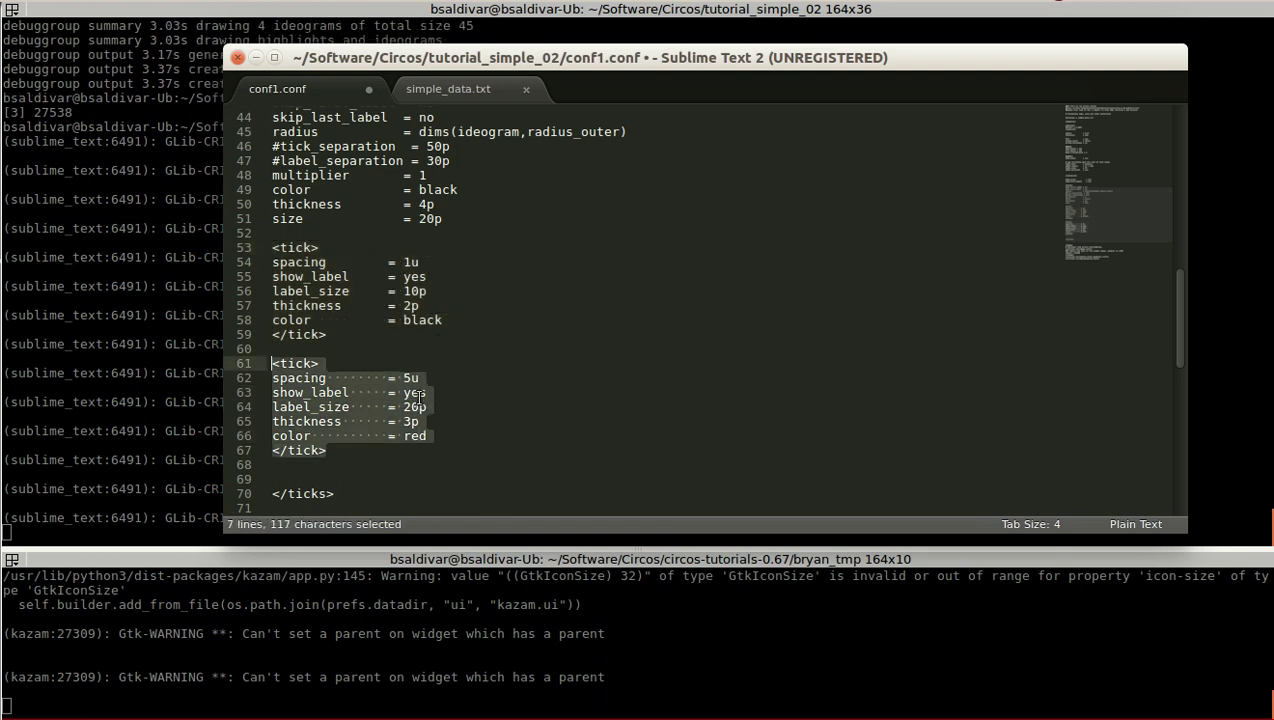
pyautogui.press('Right')
pyautogui.press('Down')
pyautogui.press('Up')
pyautogui.press('Up')
pyautogui.press('Up')
pyautogui.press('Up')
pyautogui.press('Up')
pyautogui.press('Up')
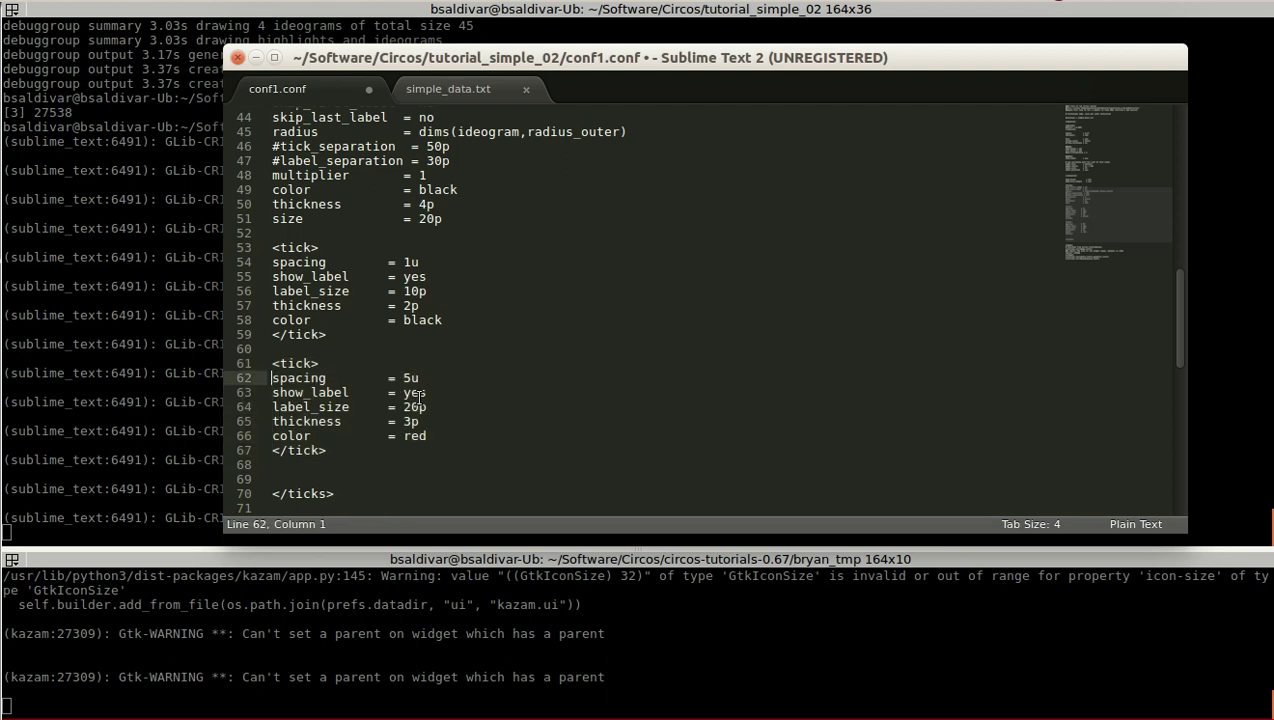
pyautogui.hotkey('shift', 'End')
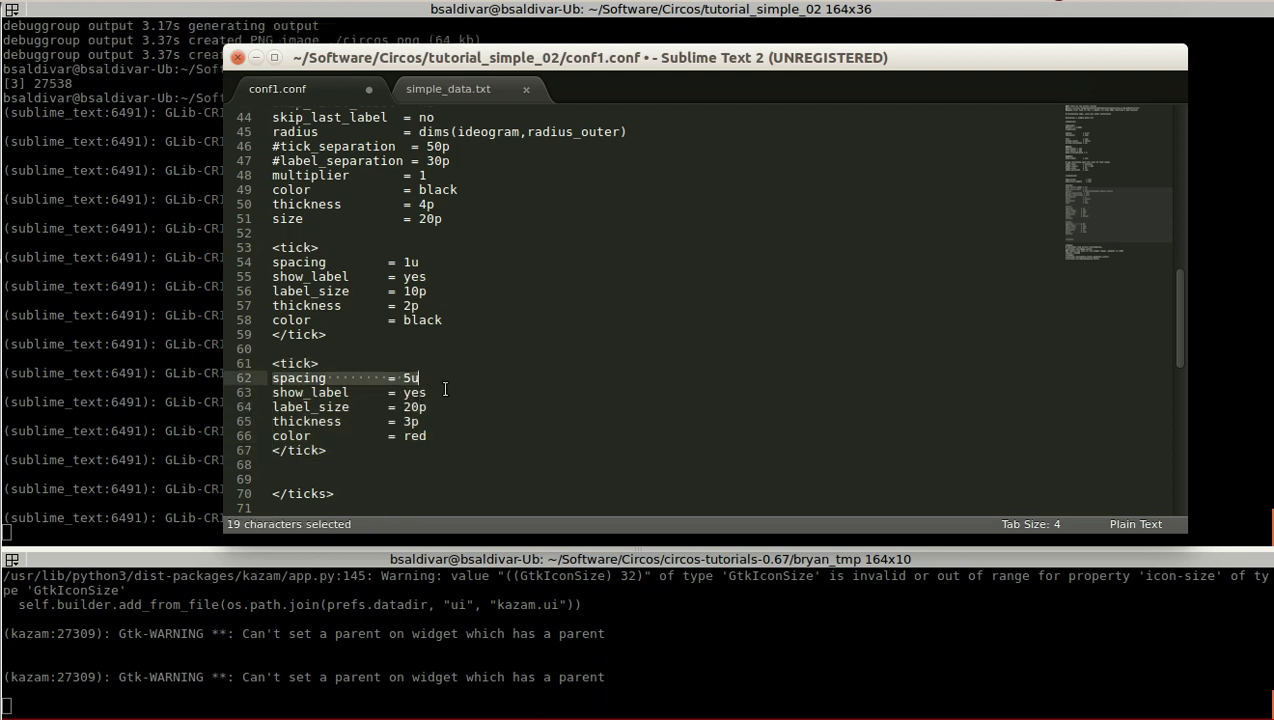
# Review the show_label, label_size = 20p, thickness = 3p and color = red lines, then raise the terminal.
pyautogui.click(444, 393)
pyautogui.hotkey('ctrl', 'd')
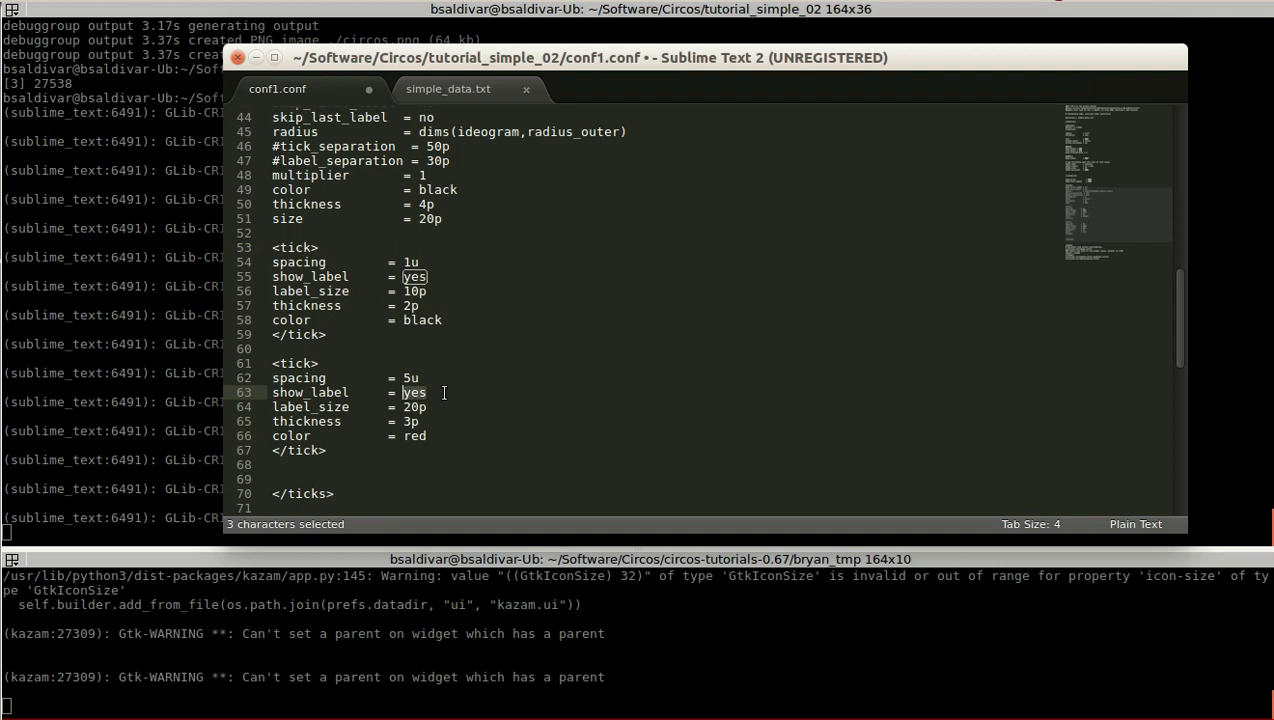
pyautogui.press('Down')
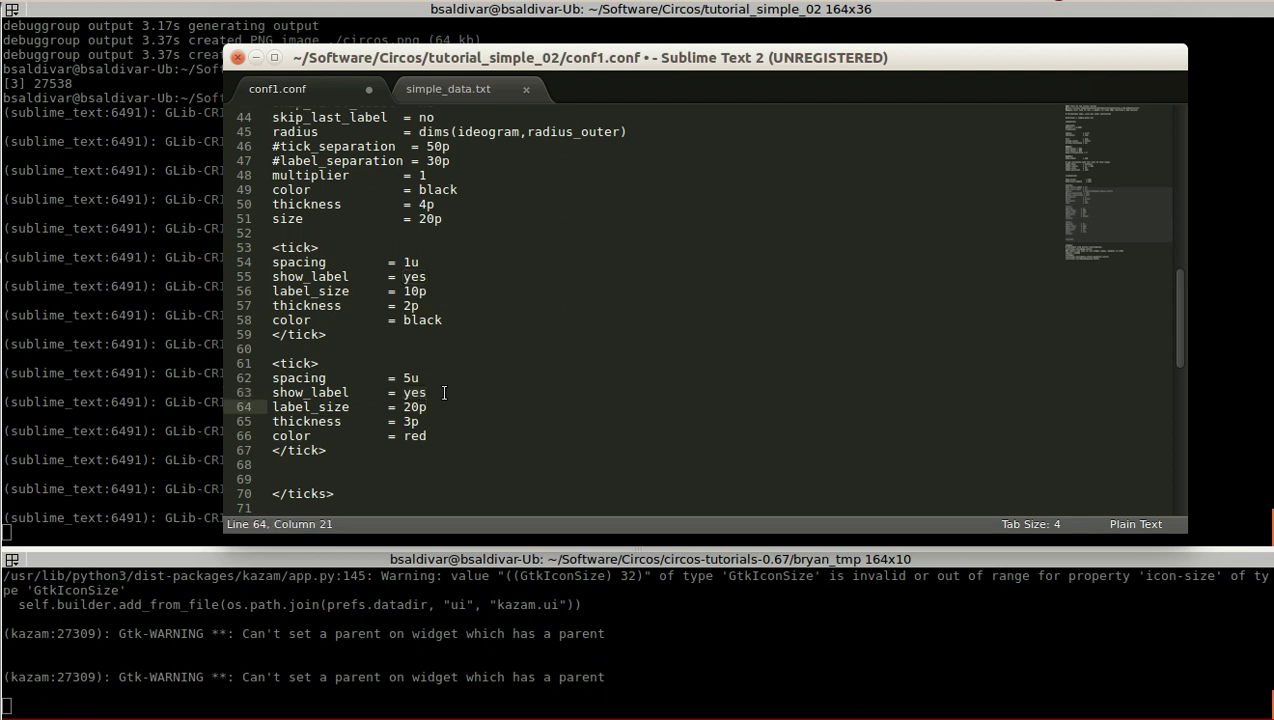
pyautogui.hotkey('shift', 'Home')
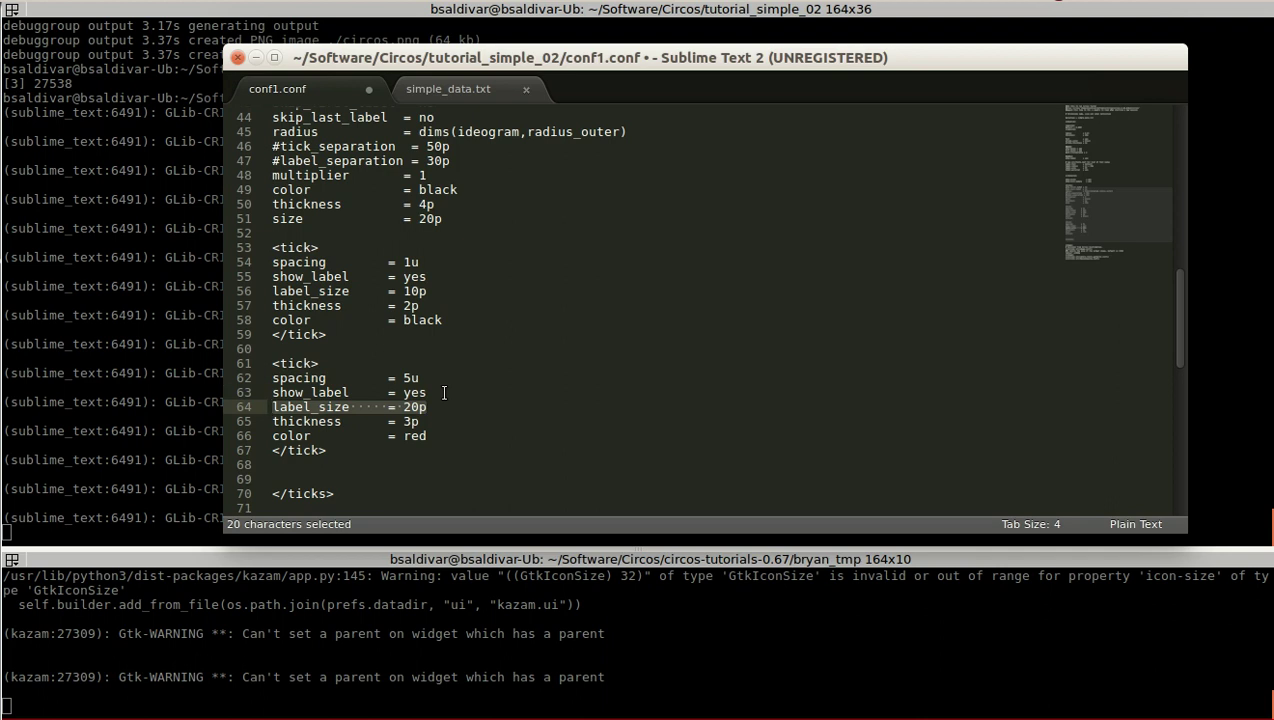
pyautogui.press('Down')
pyautogui.press('End')
pyautogui.hotkey('shift', 'Home')
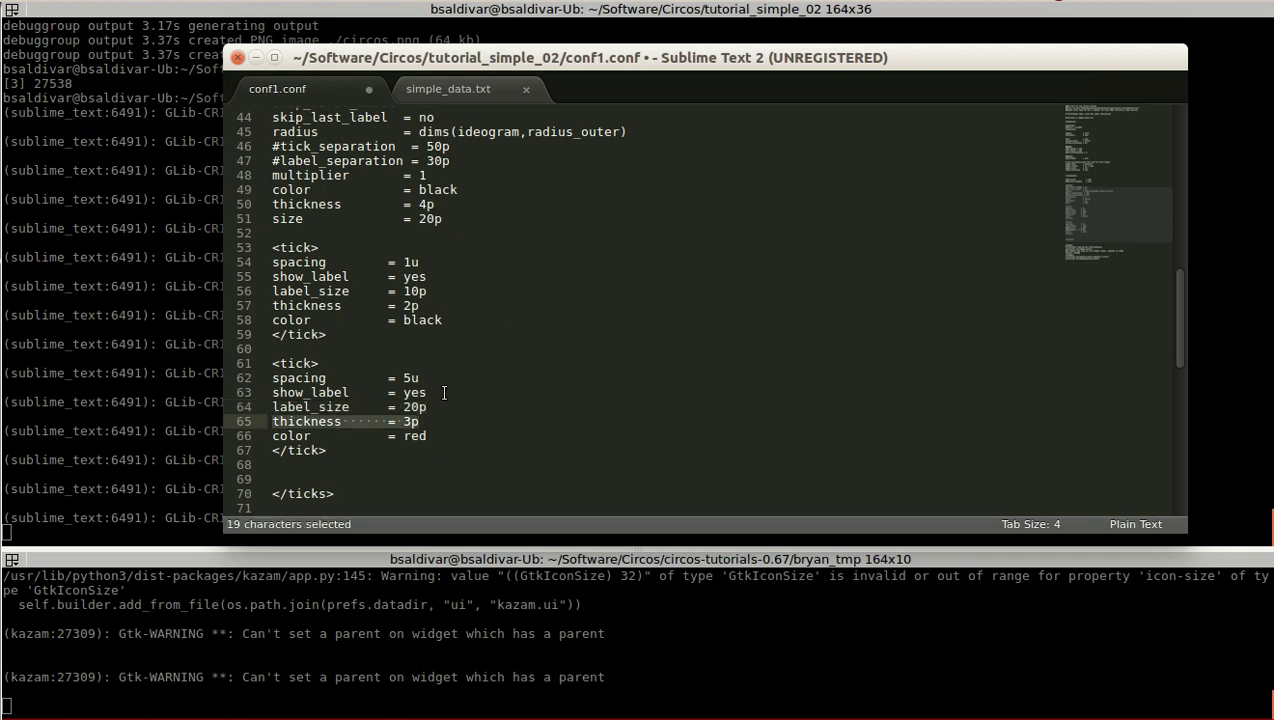
pyautogui.press('Down')
pyautogui.press('End')
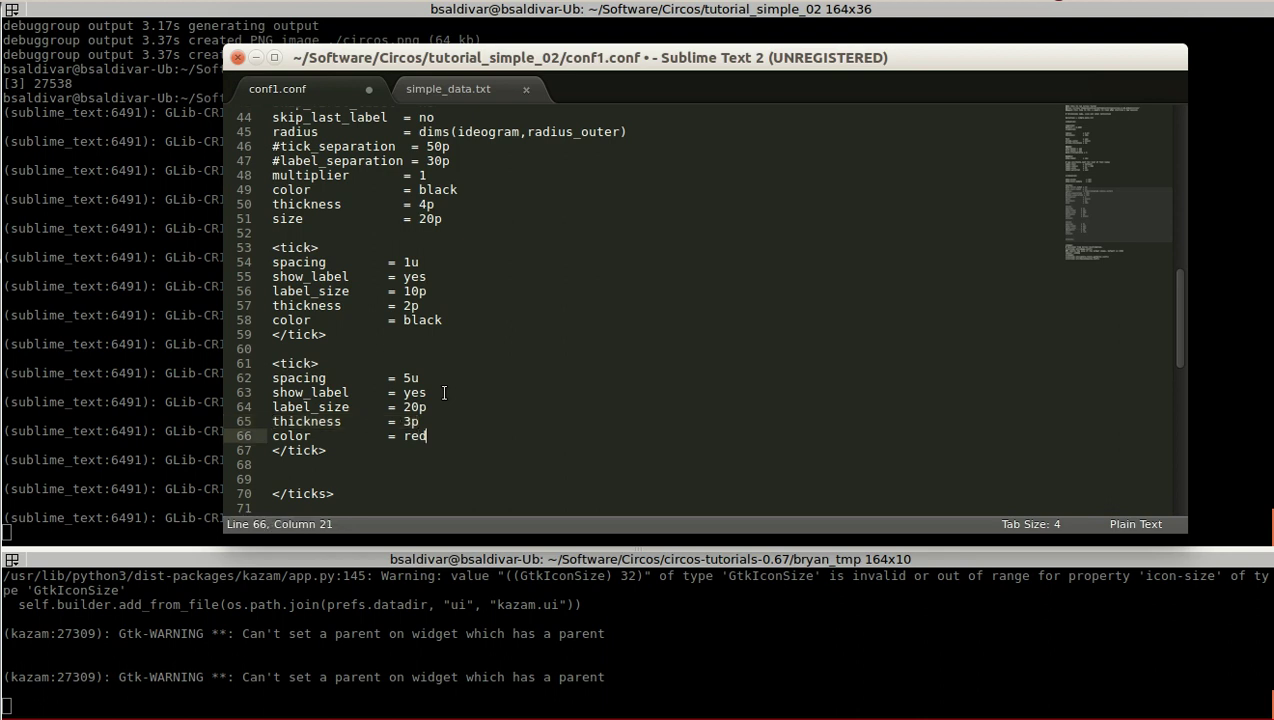
pyautogui.hotkey('shift', 'Home')
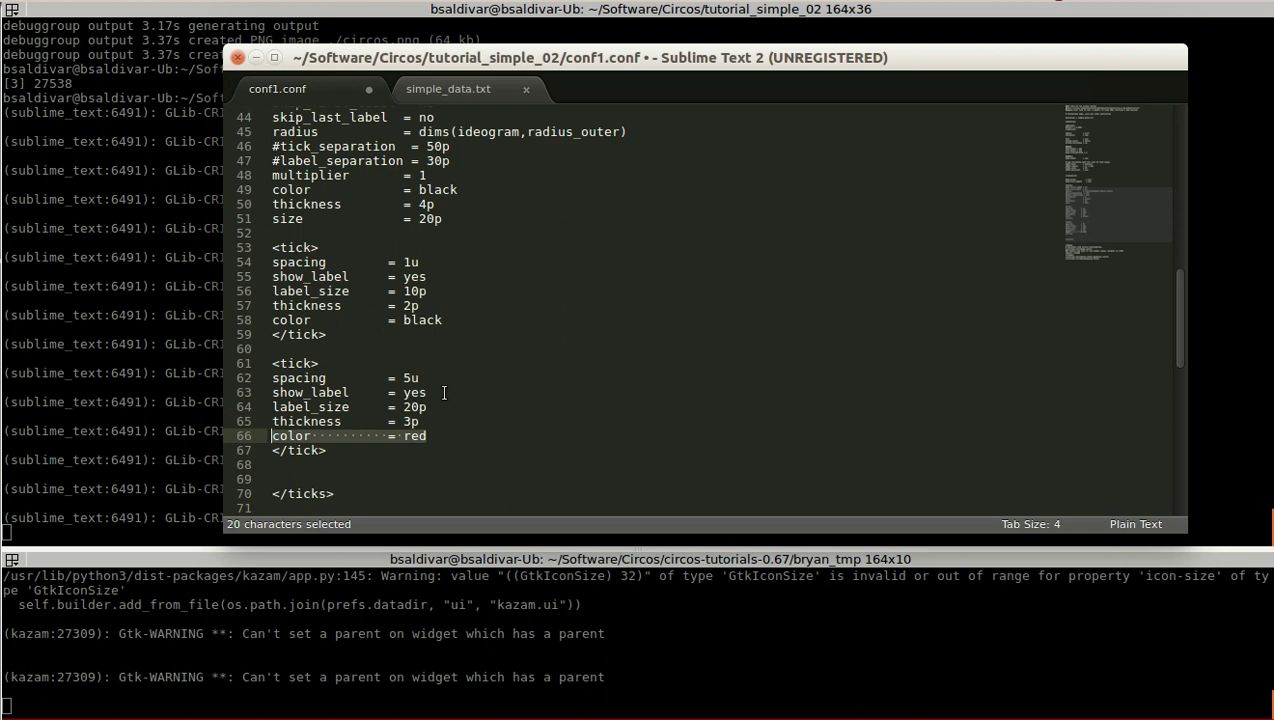
pyautogui.click(210, 360)
# Open circos.svg and zoom and pan along Ch01 and Ch02 to inspect ticks and labels.
pyautogui.press('Up')
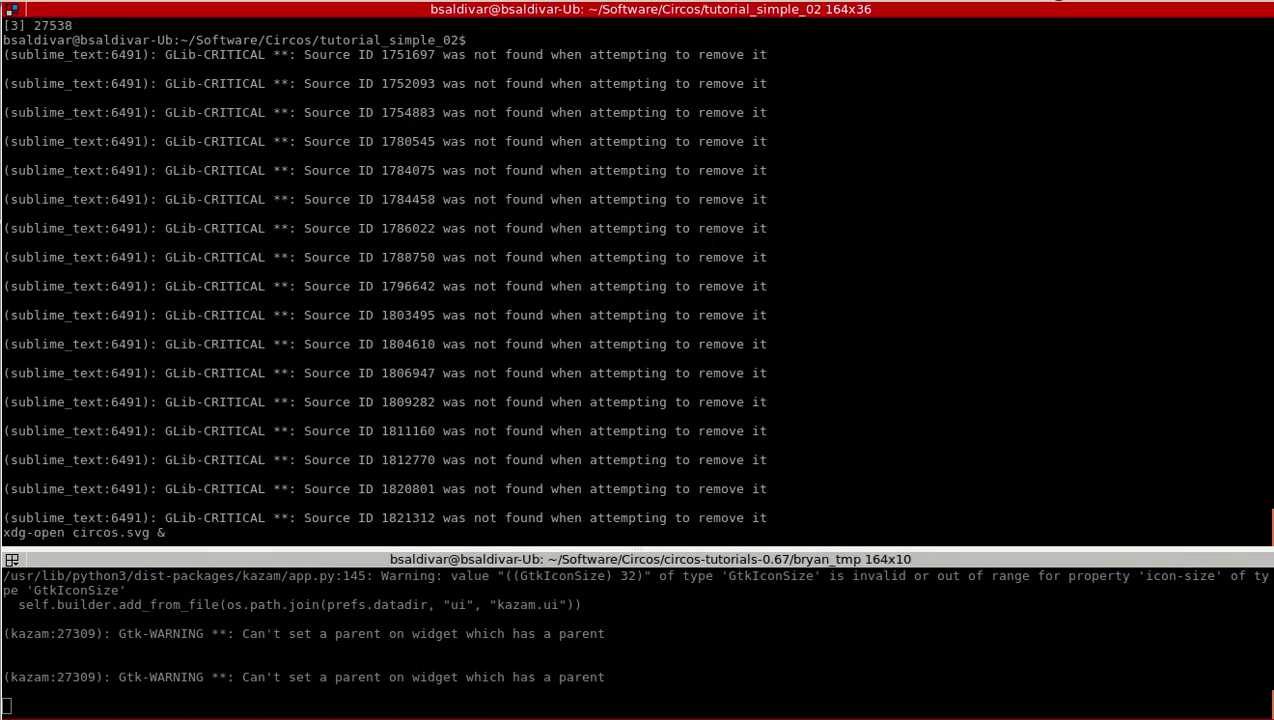
pyautogui.press('Return')
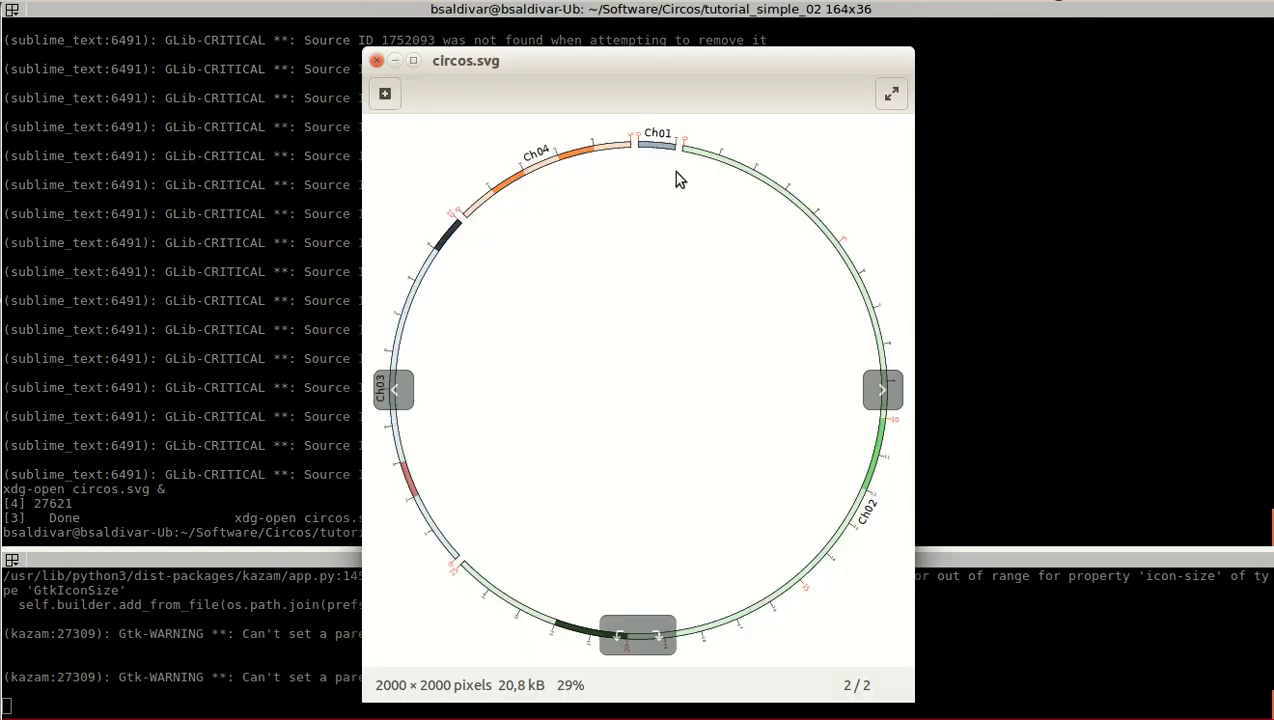
pyautogui.scroll(5, 659, 197)
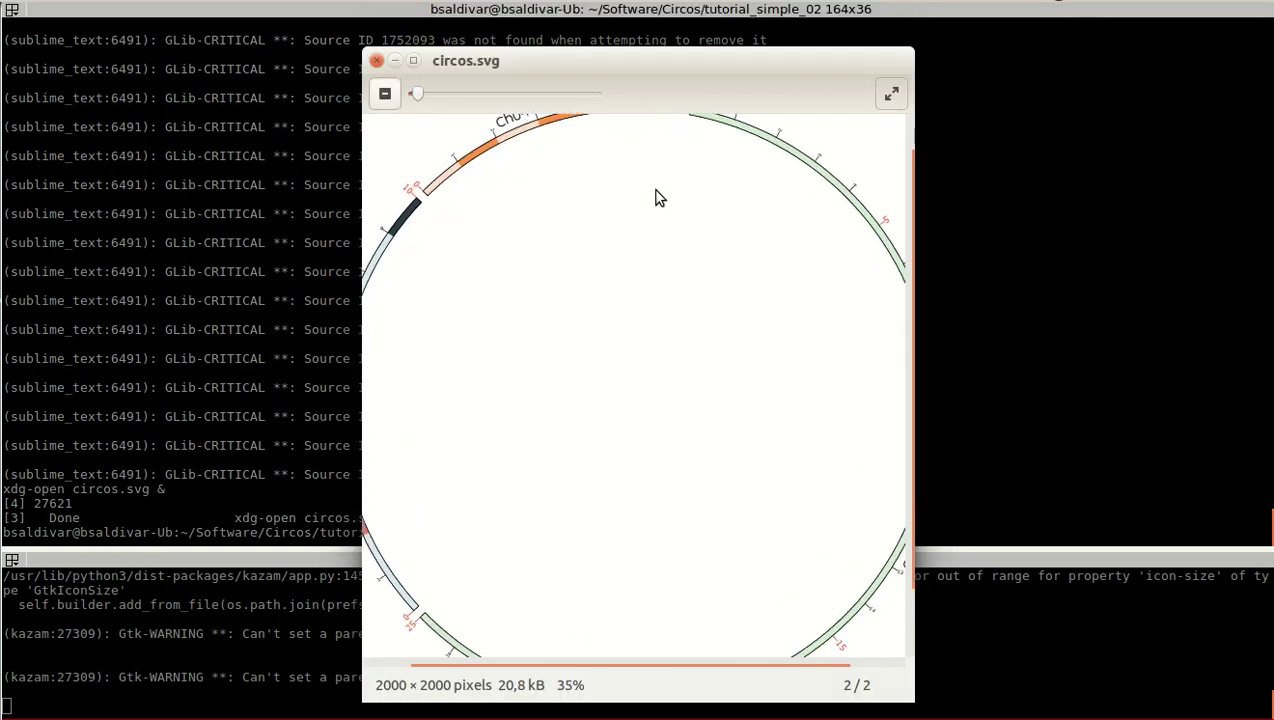
pyautogui.moveTo(611, 253); pyautogui.dragTo(521, 260)
pyautogui.moveTo(683, 298); pyautogui.dragTo(623, 287)
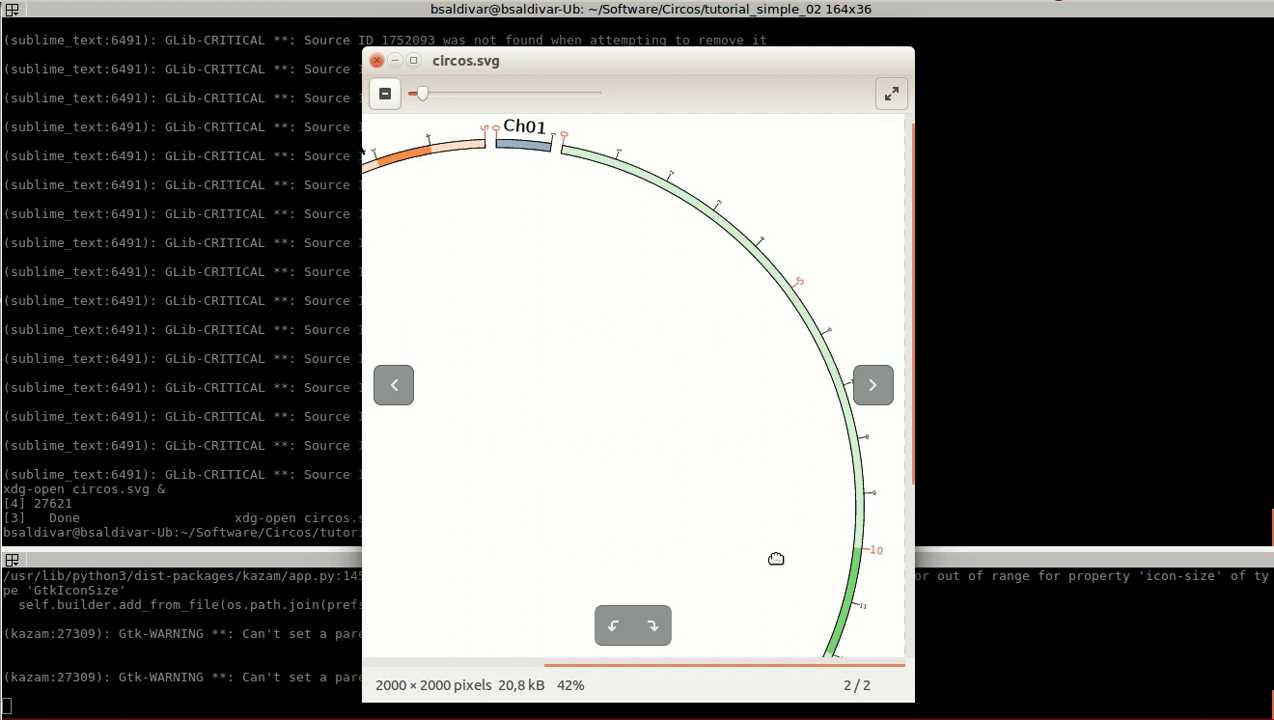
pyautogui.moveTo(776, 555); pyautogui.dragTo(774, 313)
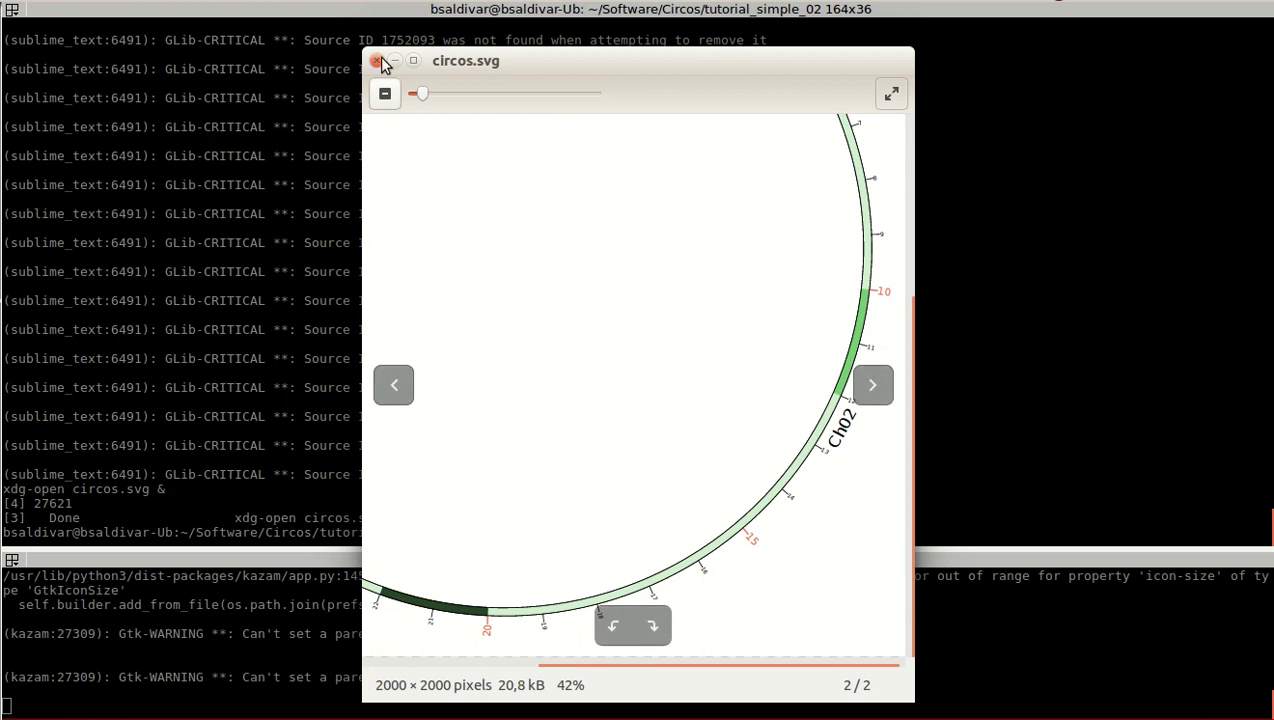
pyautogui.moveTo(805, 302); pyautogui.dragTo(783, 492)
pyautogui.moveTo(705, 175); pyautogui.dragTo(705, 233)
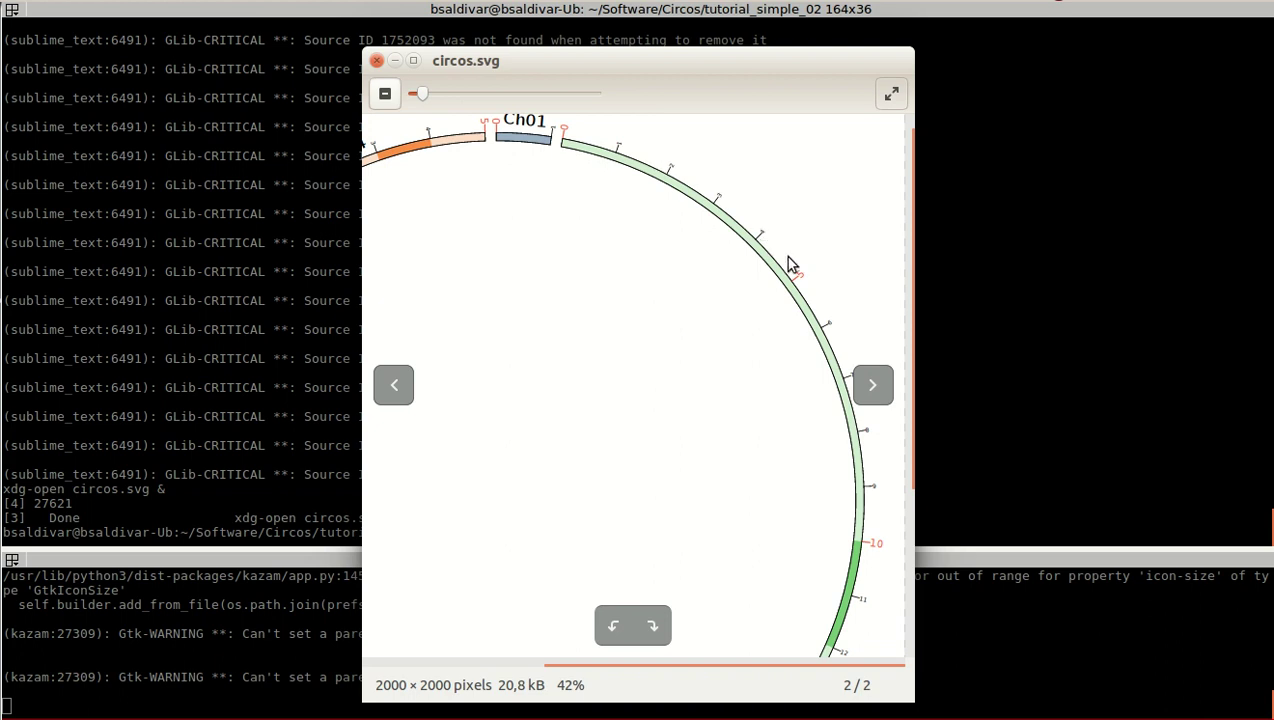
# Change the ideogram tick multiplier on line 48 of conf1.conf from 1 to 3 and save.
pyautogui.click(376, 61)
pyautogui.hotkey('alt', 'Tab')
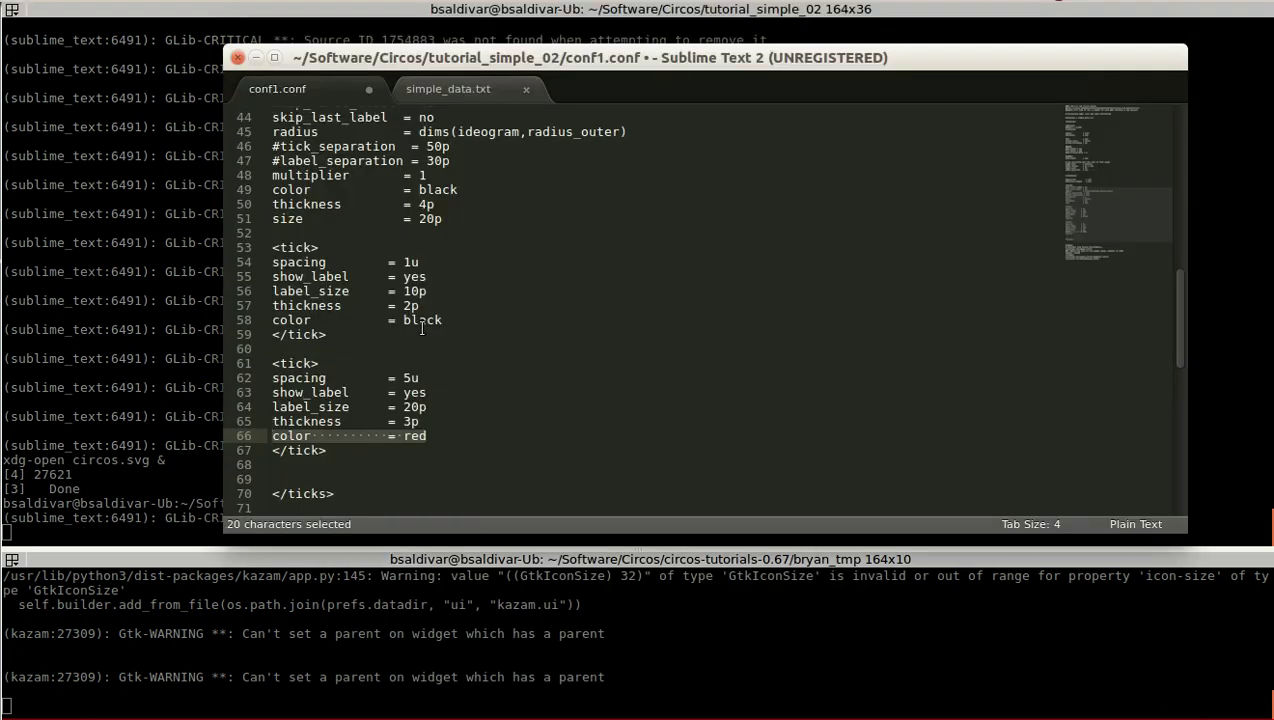
pyautogui.click(436, 346)
pyautogui.press('Down')
pyautogui.press('Up')
pyautogui.press('Up')
pyautogui.press('Up')
pyautogui.press('Up')
pyautogui.press('Up')
pyautogui.press('Up')
pyautogui.press('Up')
pyautogui.press('Up')
pyautogui.press('Up')
pyautogui.press('Up')
pyautogui.press('Up')
pyautogui.press('Up')
pyautogui.press('Up')
pyautogui.hotkey('shift', 'Left')
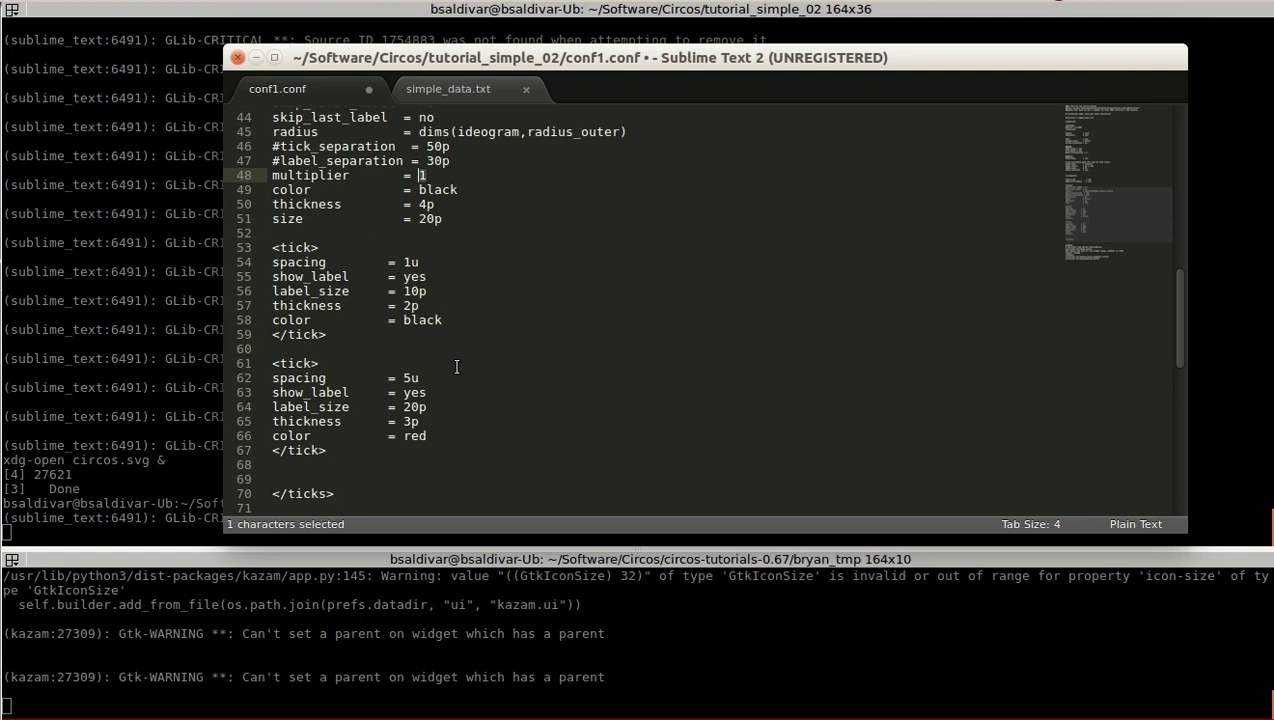
pyautogui.write('3')
pyautogui.hotkey('ctrl', 's')
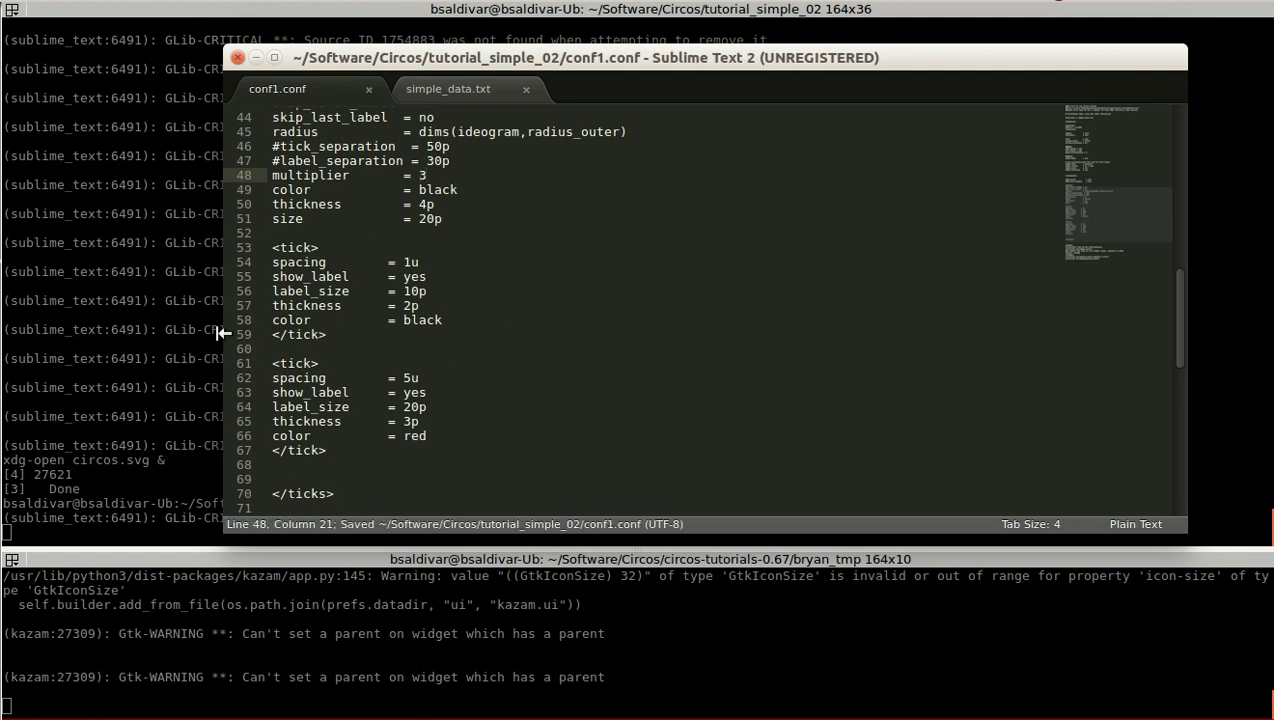
# Rerun circos -conf conf1.conf in the terminal to regenerate the plot.
pyautogui.click(203, 344)
pyautogui.press('Return')
pyautogui.press('Up')
pyautogui.press('Up')
pyautogui.press('Return')
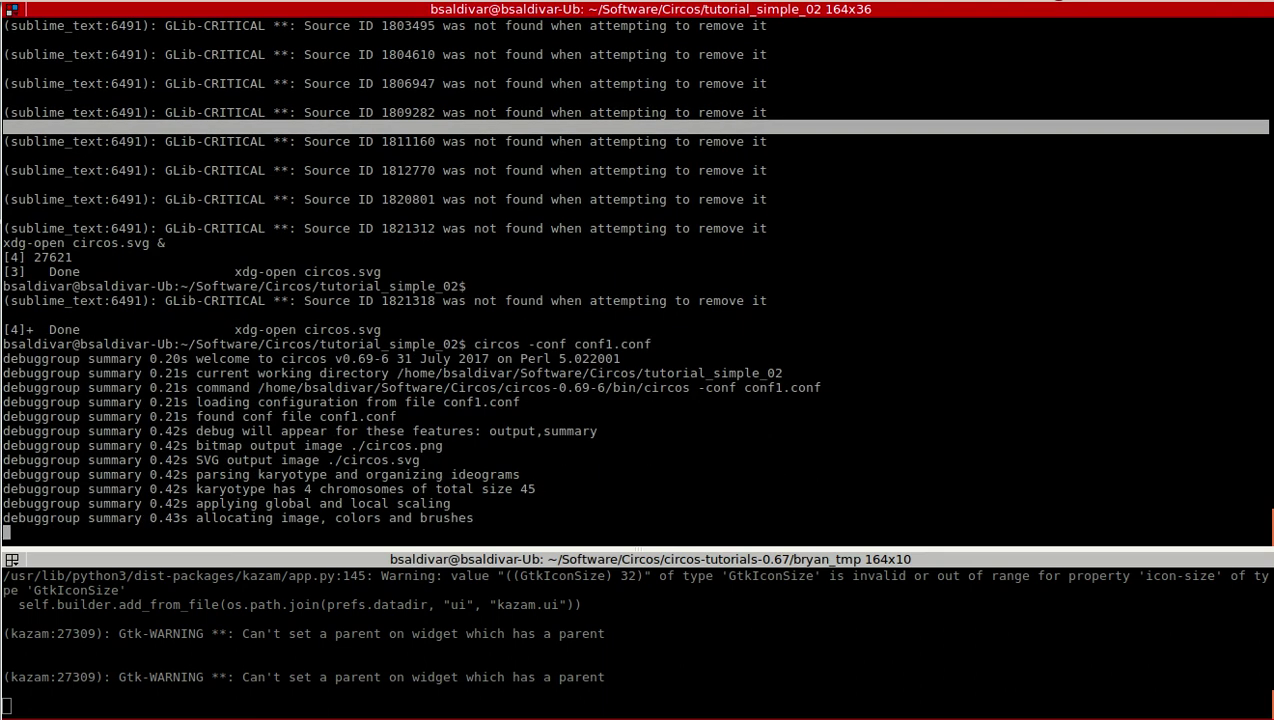
# Open the regenerated circos.svg, zoom to 54% to check the red 15 tick near Ch01, then close it.
pyautogui.press('Up')
pyautogui.press('Up')
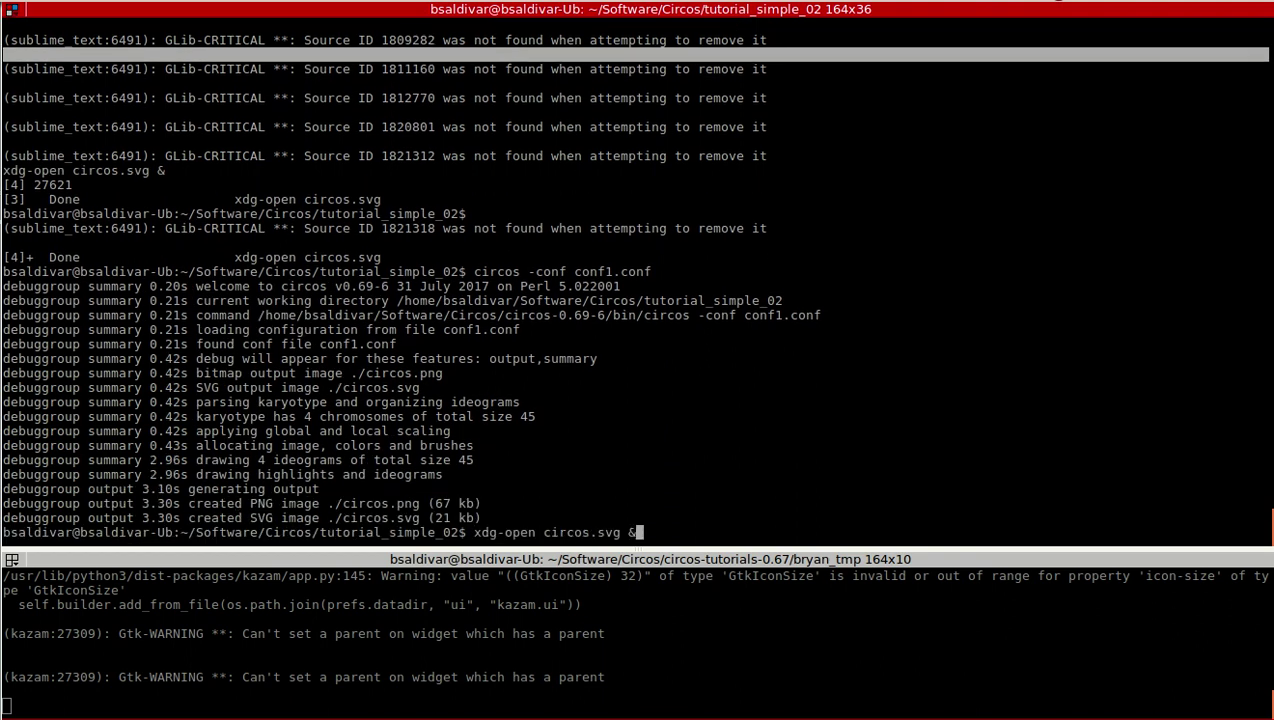
pyautogui.press('Return')
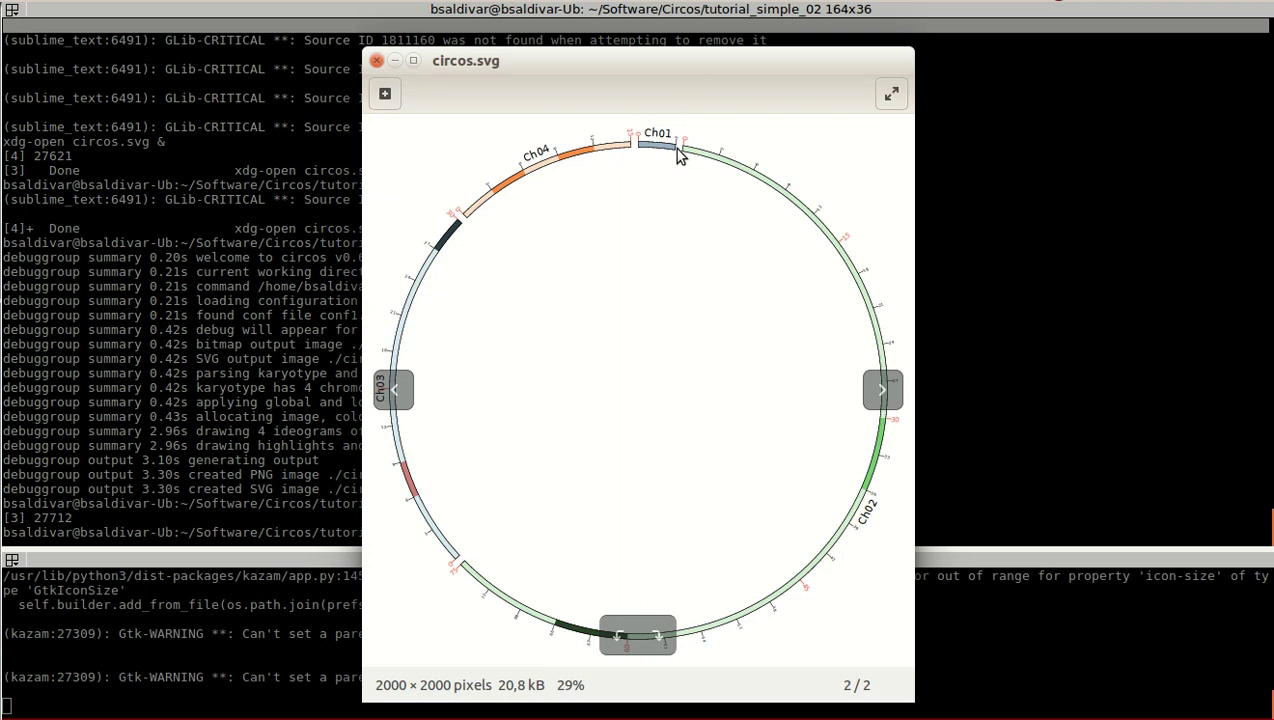
pyautogui.scroll(4, 690, 180)
pyautogui.moveTo(646, 379); pyautogui.dragTo(512, 388)
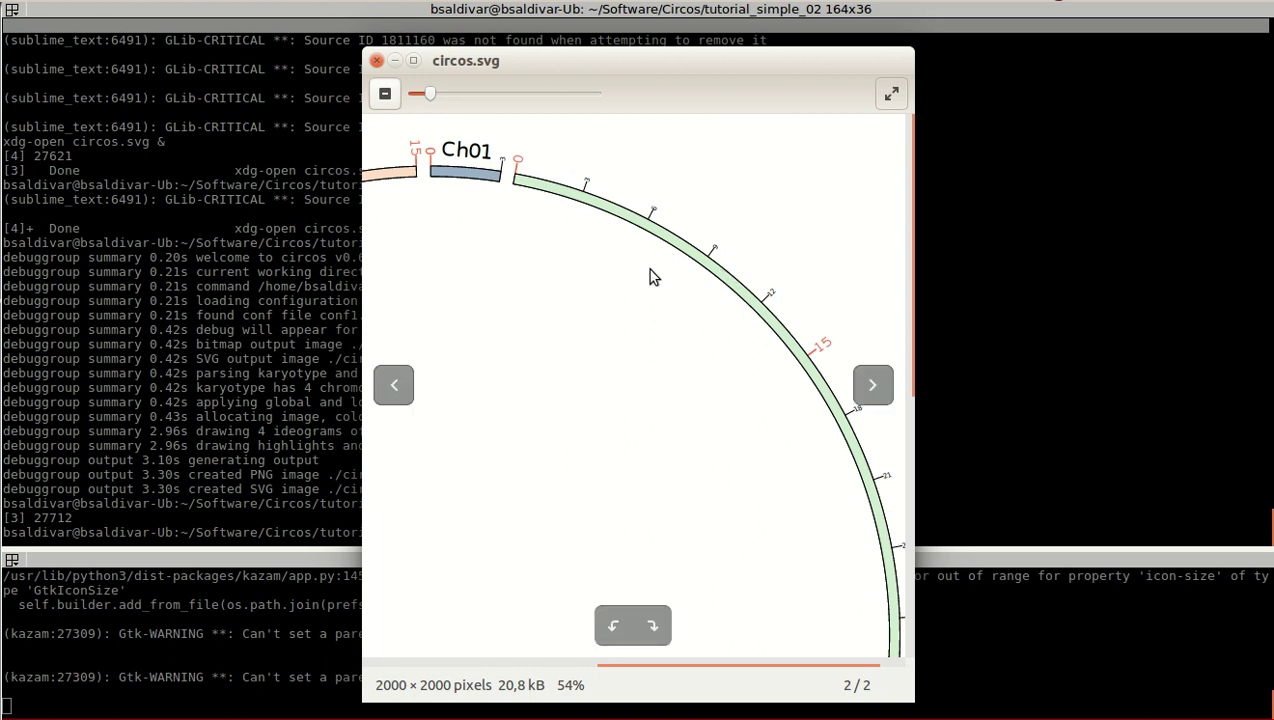
pyautogui.click(374, 59)
# Duplicate the 5u tick block in conf1.conf, pasting the copy below the original.
pyautogui.hotkey('alt', 'Tab')
pyautogui.click(472, 405)
pyautogui.hotkey('shift', 'Down')
pyautogui.hotkey('shift', 'Down')
pyautogui.hotkey('shift', 'Down')
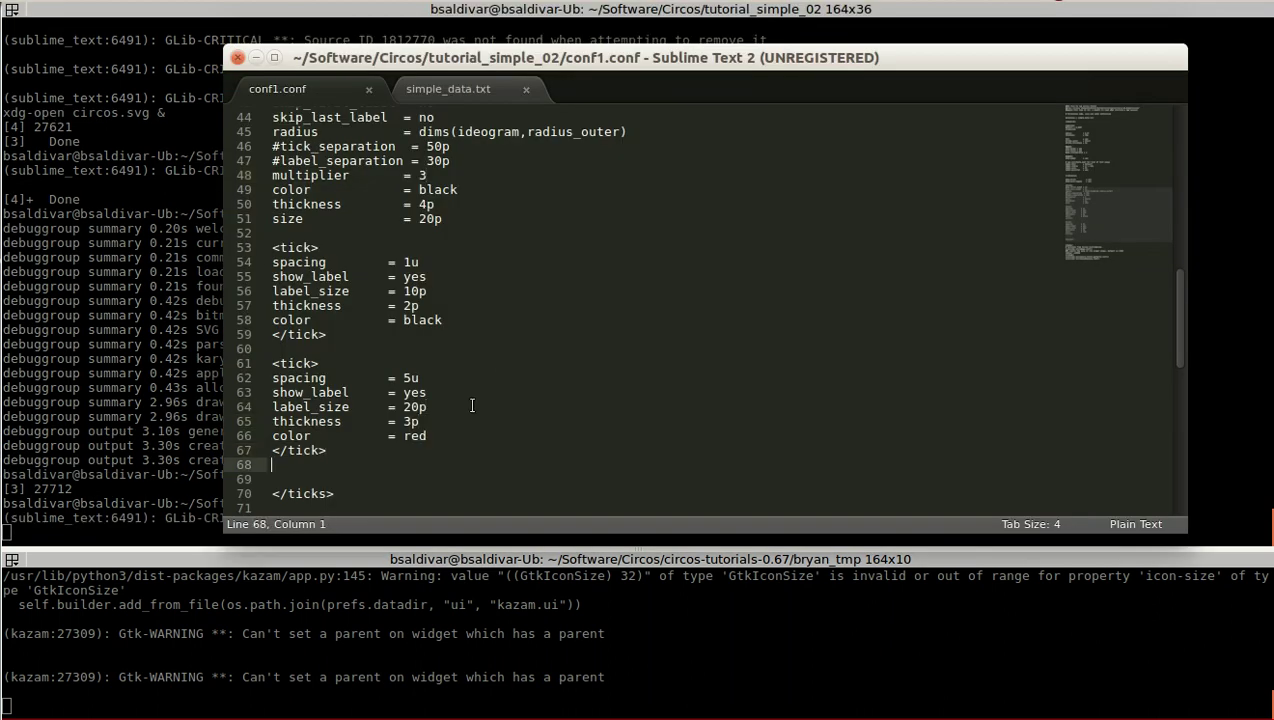
pyautogui.hotkey('shift', 'Up')
pyautogui.hotkey('shift', 'Up')
pyautogui.hotkey('shift', 'Home')
pyautogui.press('Up')
pyautogui.hotkey('shift', 'Down')
pyautogui.hotkey('shift', 'End')
pyautogui.hotkey('shift', 'Down')
pyautogui.hotkey('shift', 'Down')
pyautogui.hotkey('shift', 'Down')
pyautogui.hotkey('shift', 'Down')
pyautogui.hotkey('shift', 'Down')
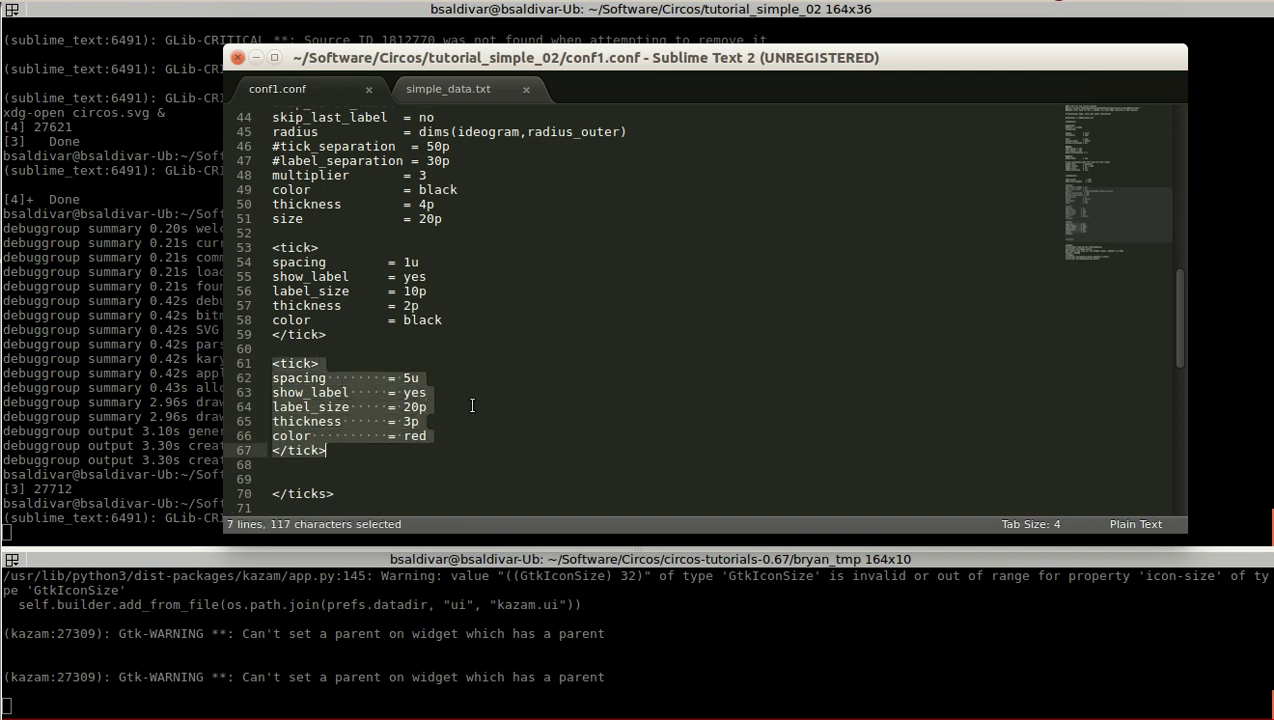
pyautogui.hotkey('ctrl', 'c')
pyautogui.press('Down')
pyautogui.press('Return')
pyautogui.hotkey('ctrl', 'v')
# In the new tick block, set spacing to 10u and label_size to 25p.
pyautogui.press('Up')
pyautogui.press('Up')
pyautogui.press('Up')
pyautogui.press('Up')
pyautogui.press('Up')
pyautogui.press('End')
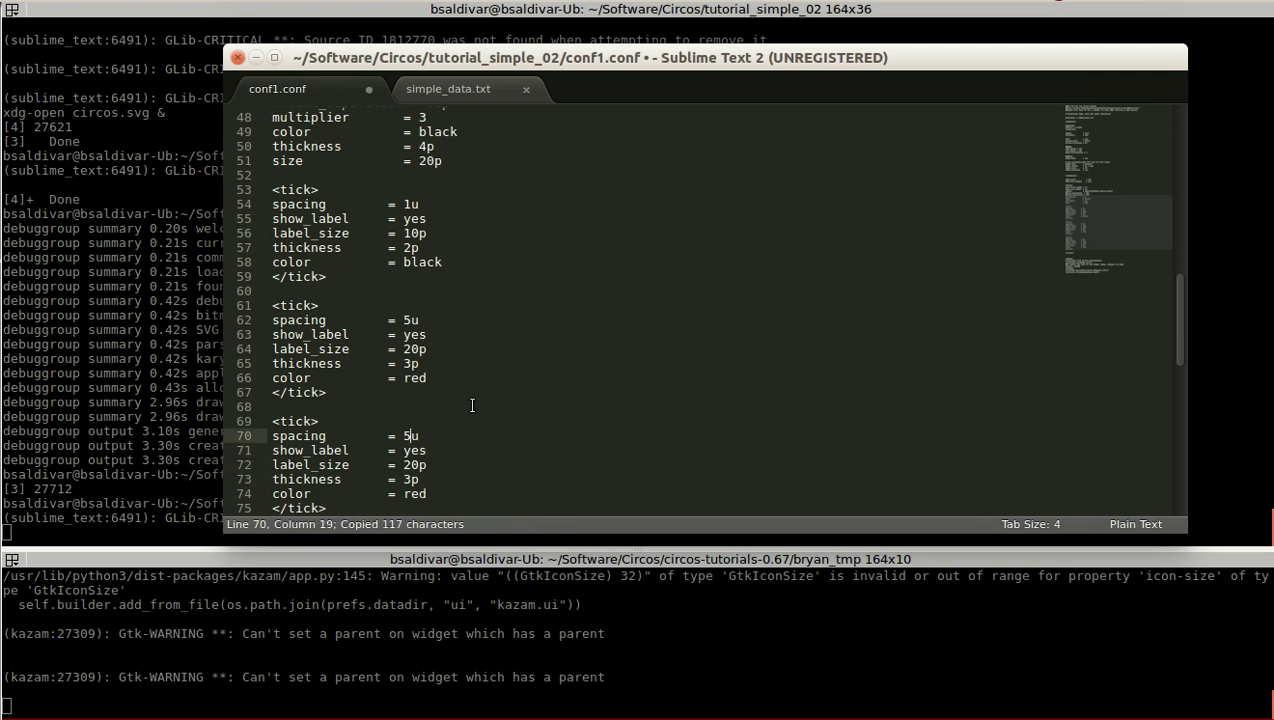
pyautogui.press('BackSpace')
pyautogui.write('10')
pyautogui.press('Down')
pyautogui.press('Down')
pyautogui.hotkey('shift', 'Right')
pyautogui.write('5')
# Set the new block's thickness to 4p and colour to blue, then save conf1.conf.
pyautogui.press('Down')
pyautogui.press('Left')
pyautogui.press('Left')
pyautogui.hotkey('shift', 'Right')
pyautogui.write('4')
pyautogui.press('Down')
pyautogui.hotkey('ctrl', 'd')
pyautogui.write('blue')
pyautogui.hotkey('ctrl', 's')
# Rerun circos -conf conf1.conf and open the new circos.svg with xdg-open.
pyautogui.hotkey('alt', 'Tab')
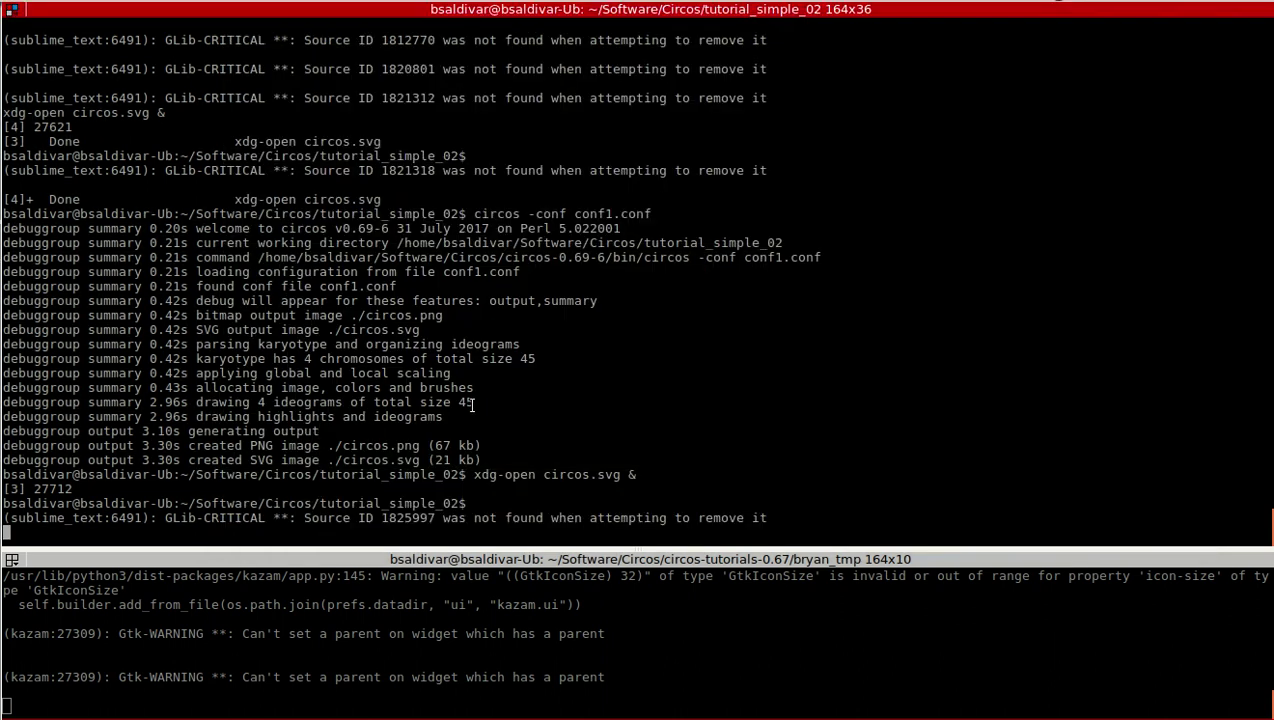
pyautogui.press('Return')
pyautogui.press('Up')
pyautogui.press('Up')
pyautogui.press('Return')
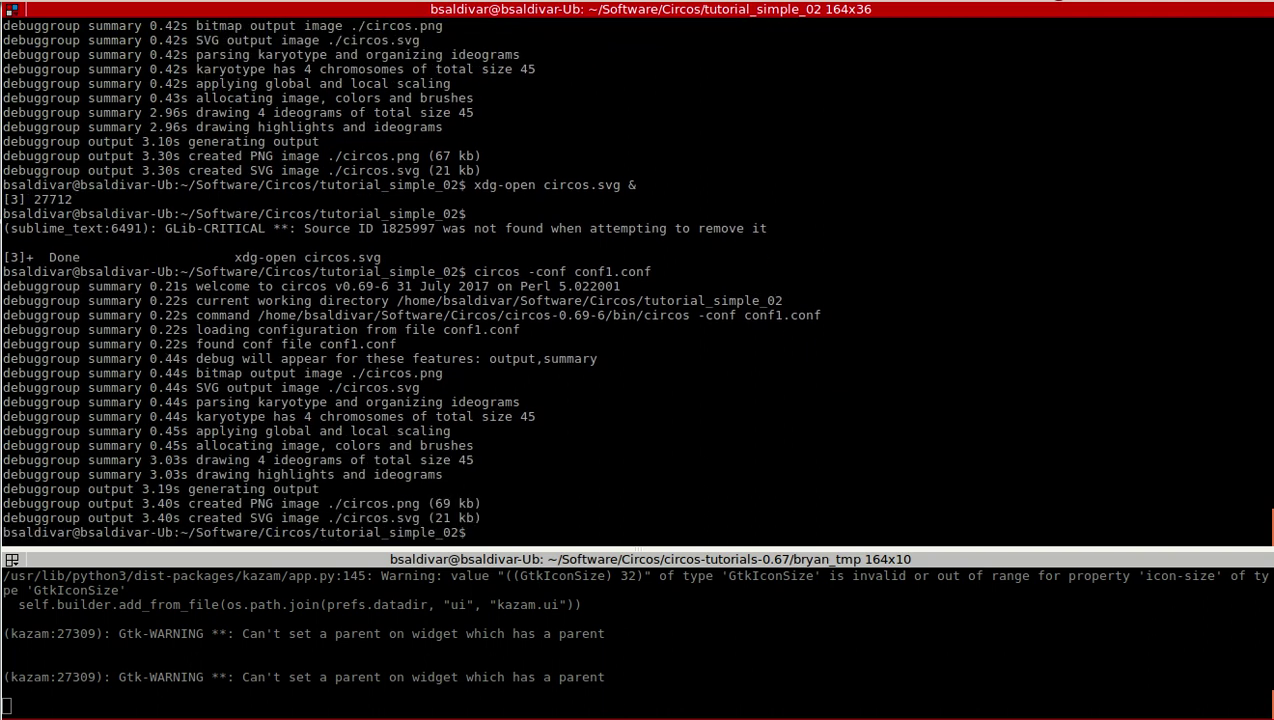
pyautogui.press('Up')
pyautogui.press('Up')
pyautogui.press('Return')
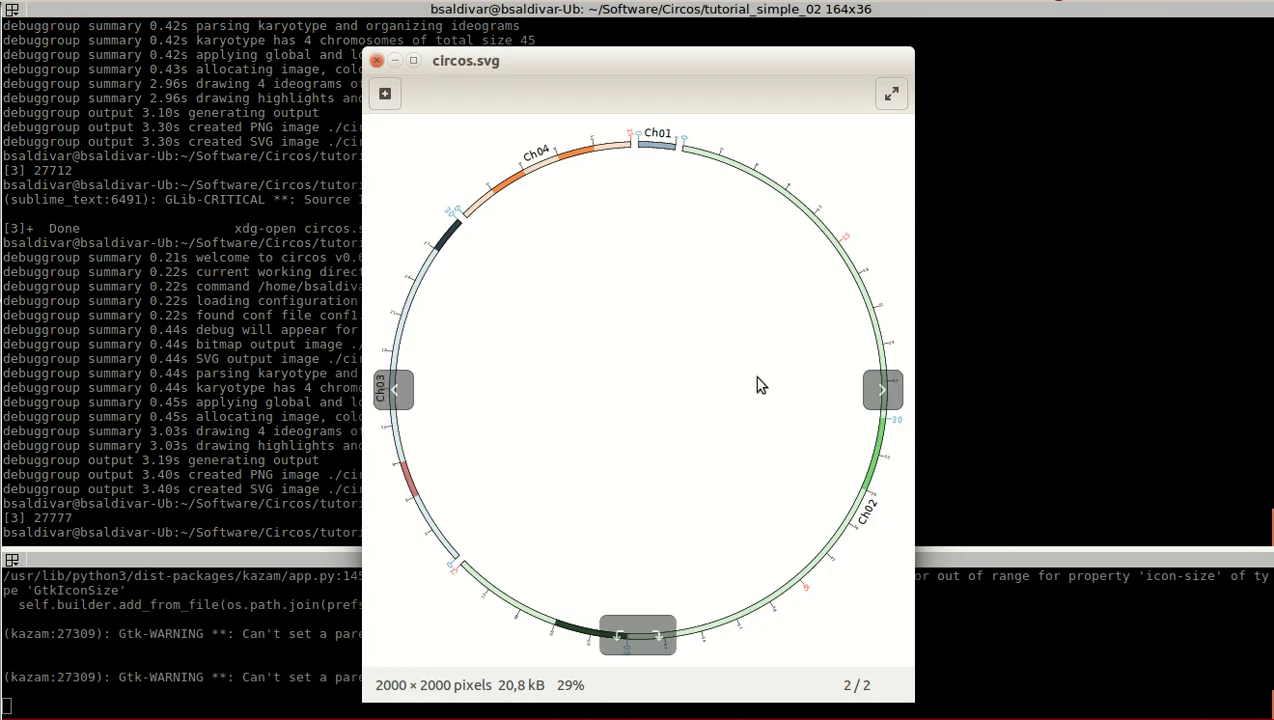
# Zoom and pan around the plot to confirm the blue 30 and 60 tick labels near Ch02.
pyautogui.scroll(2, 715, 228)
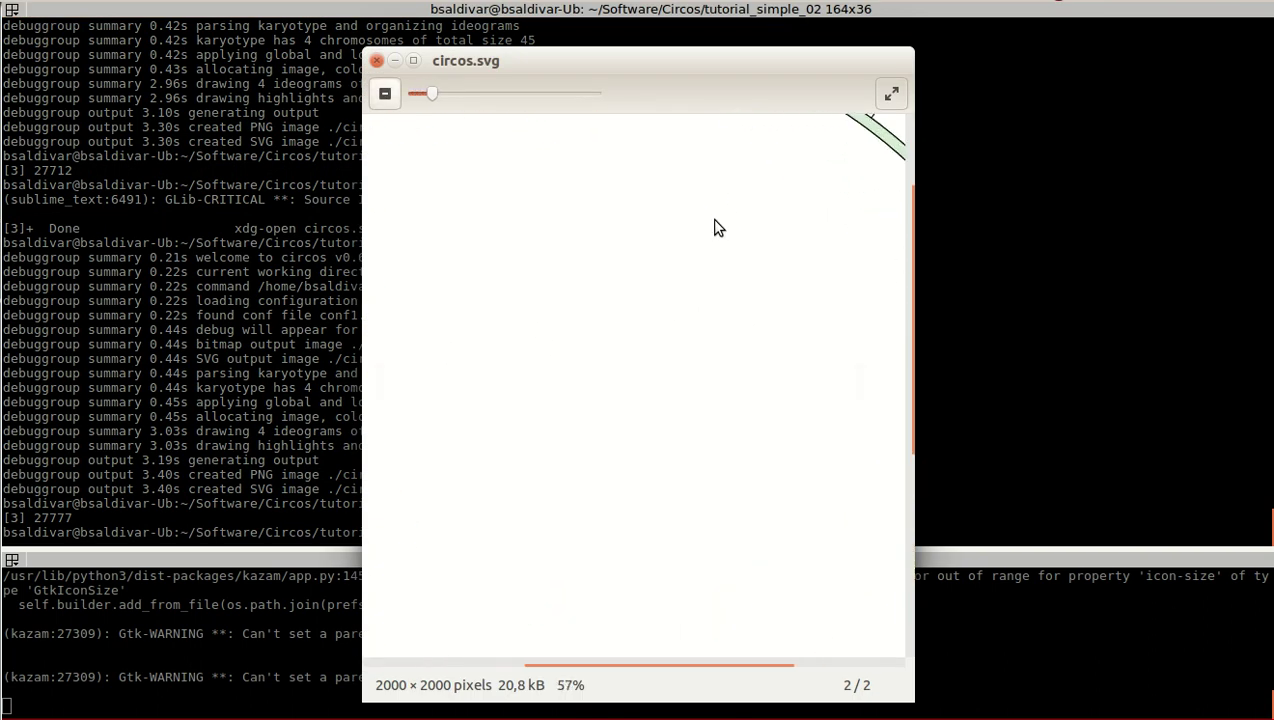
pyautogui.moveTo(819, 444); pyautogui.dragTo(526, 321)
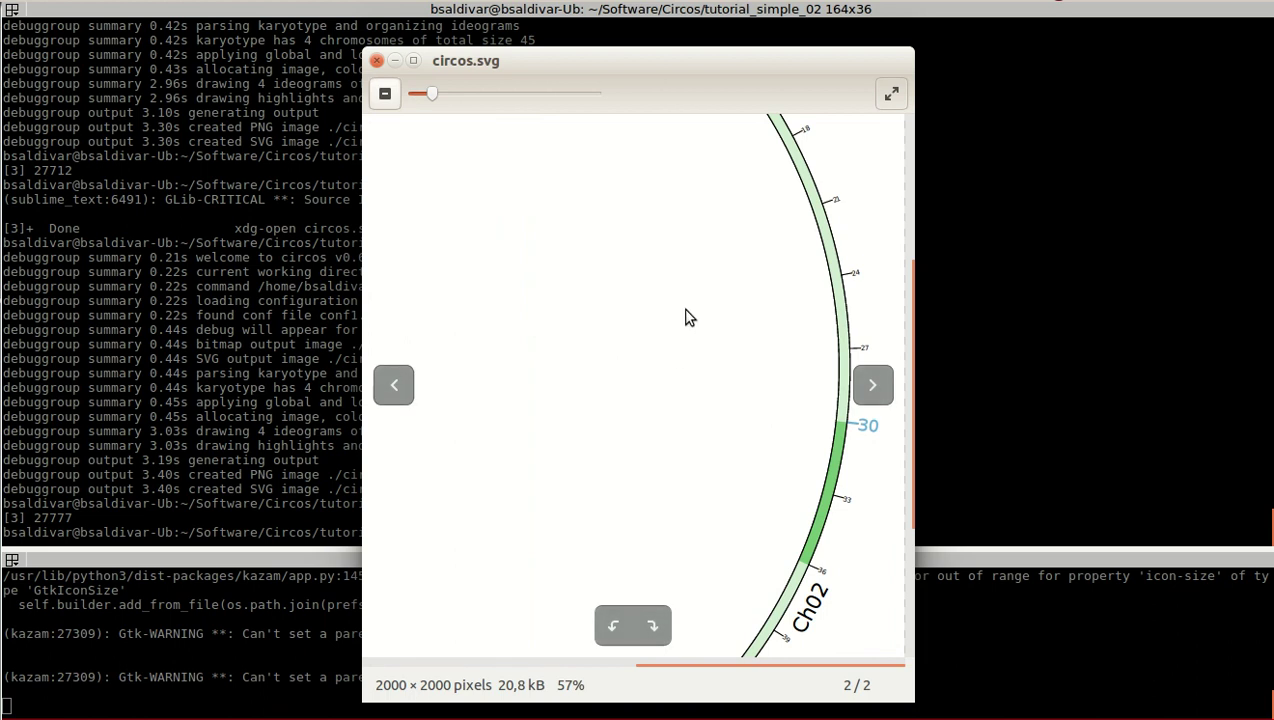
pyautogui.moveTo(690, 318); pyautogui.dragTo(694, 438)
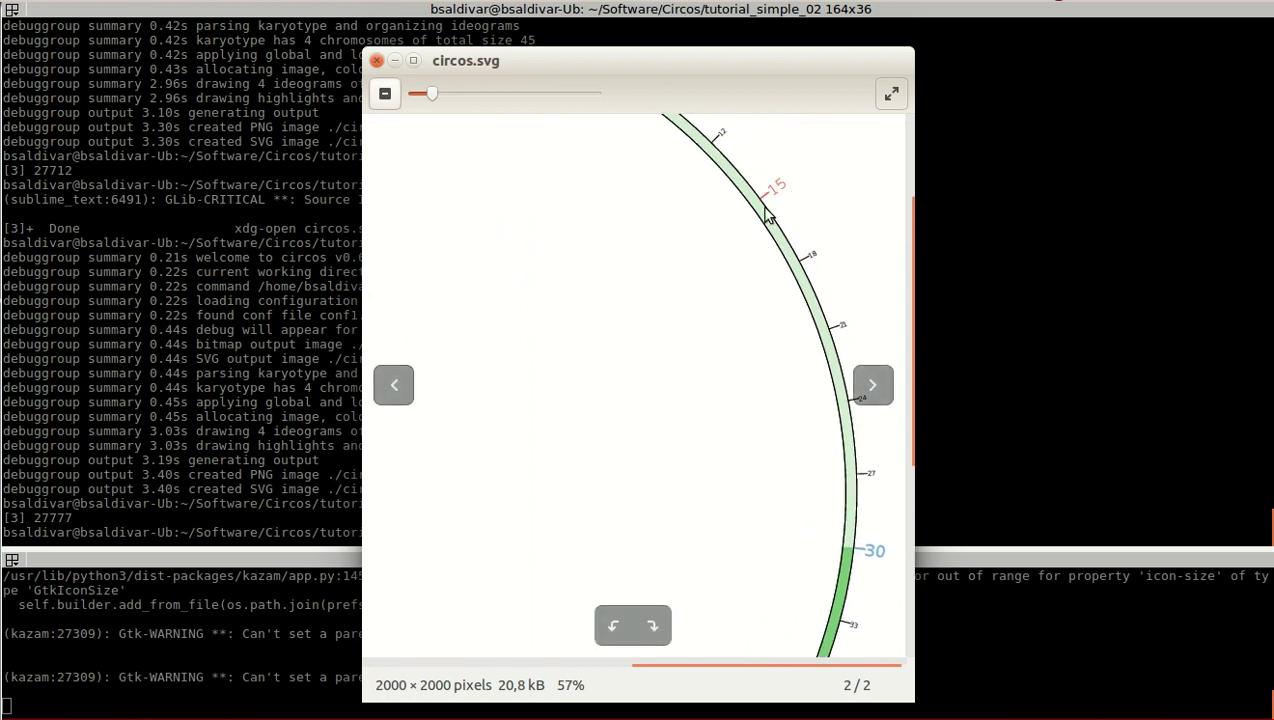
pyautogui.moveTo(685, 268)
pyautogui.mouseDown()
pyautogui.moveTo(734, 413)
pyautogui.moveTo(677, 290)
pyautogui.mouseUp()
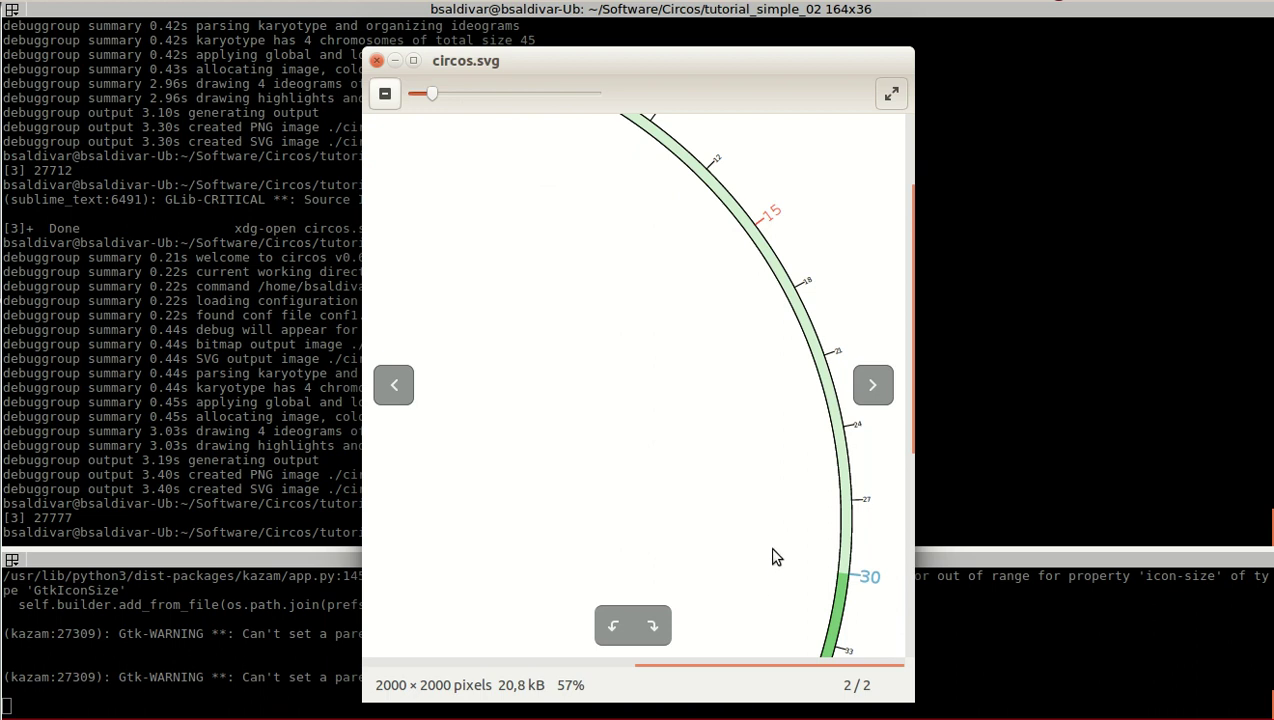
pyautogui.moveTo(773, 548); pyautogui.dragTo(696, 268)
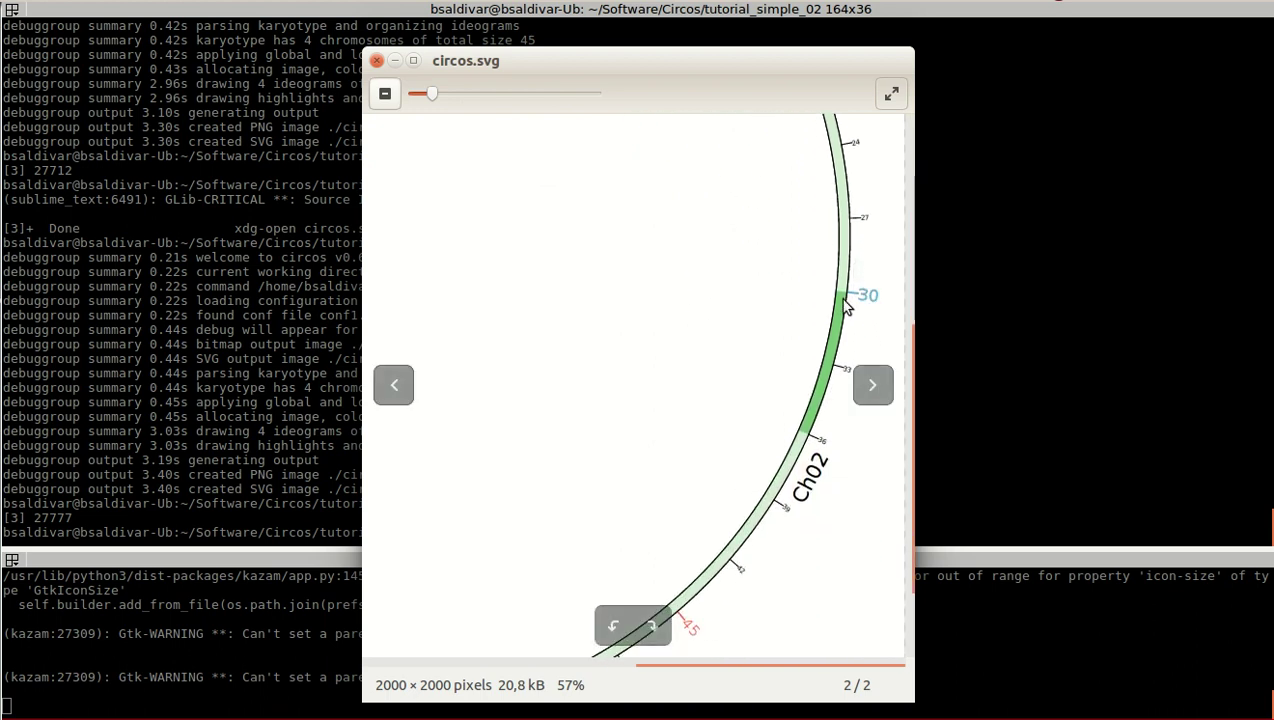
pyautogui.scroll(-1, 698, 358)
pyautogui.scroll(-3, 698, 358)
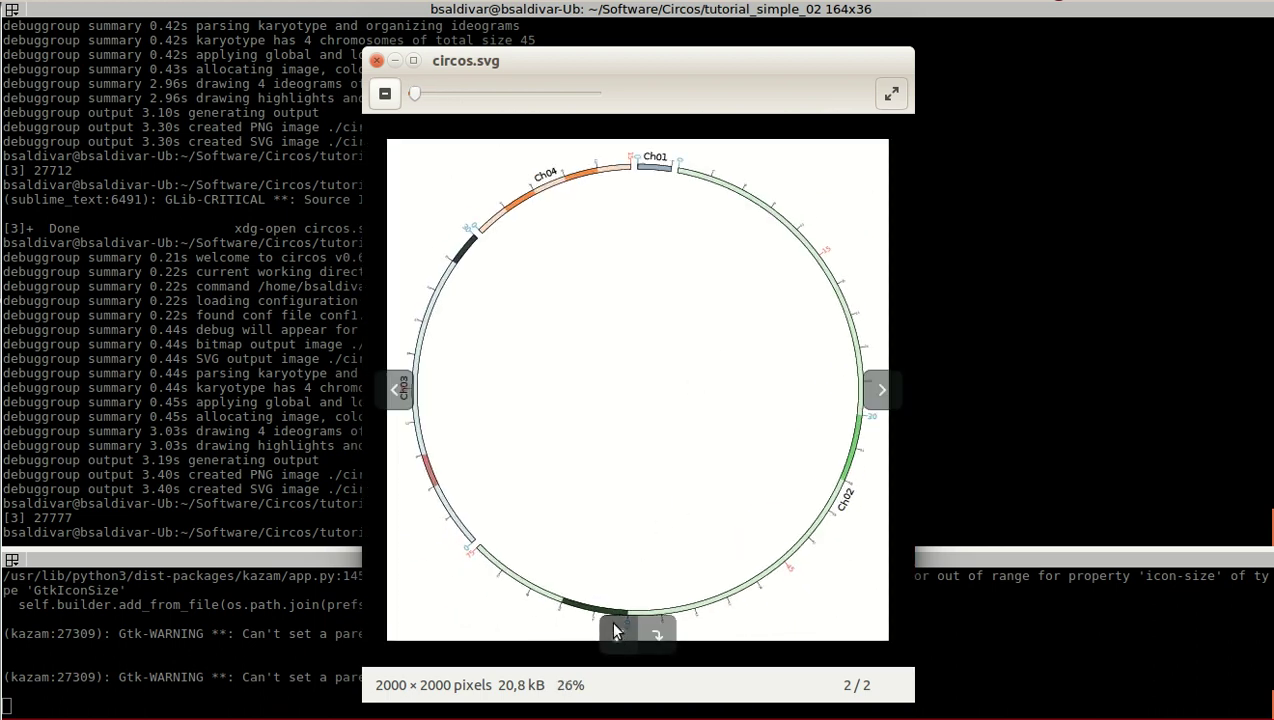
pyautogui.scroll(1, 615, 466)
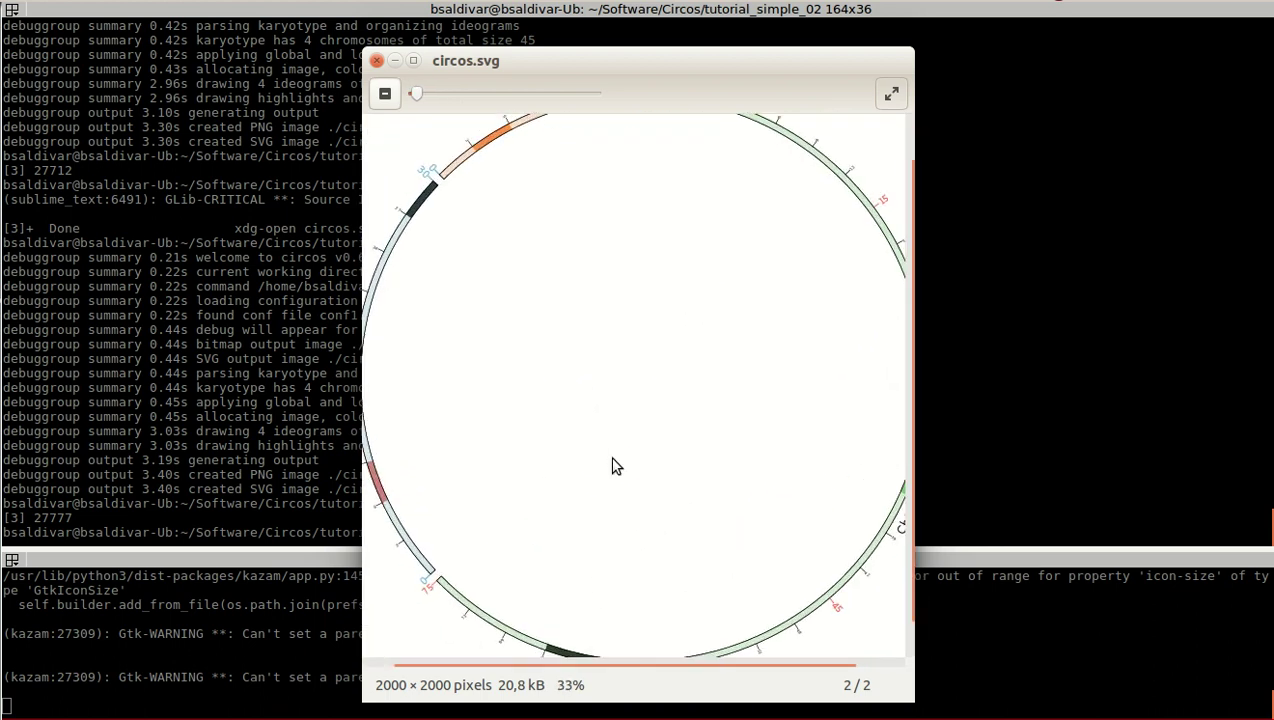
pyautogui.scroll(5, 615, 466)
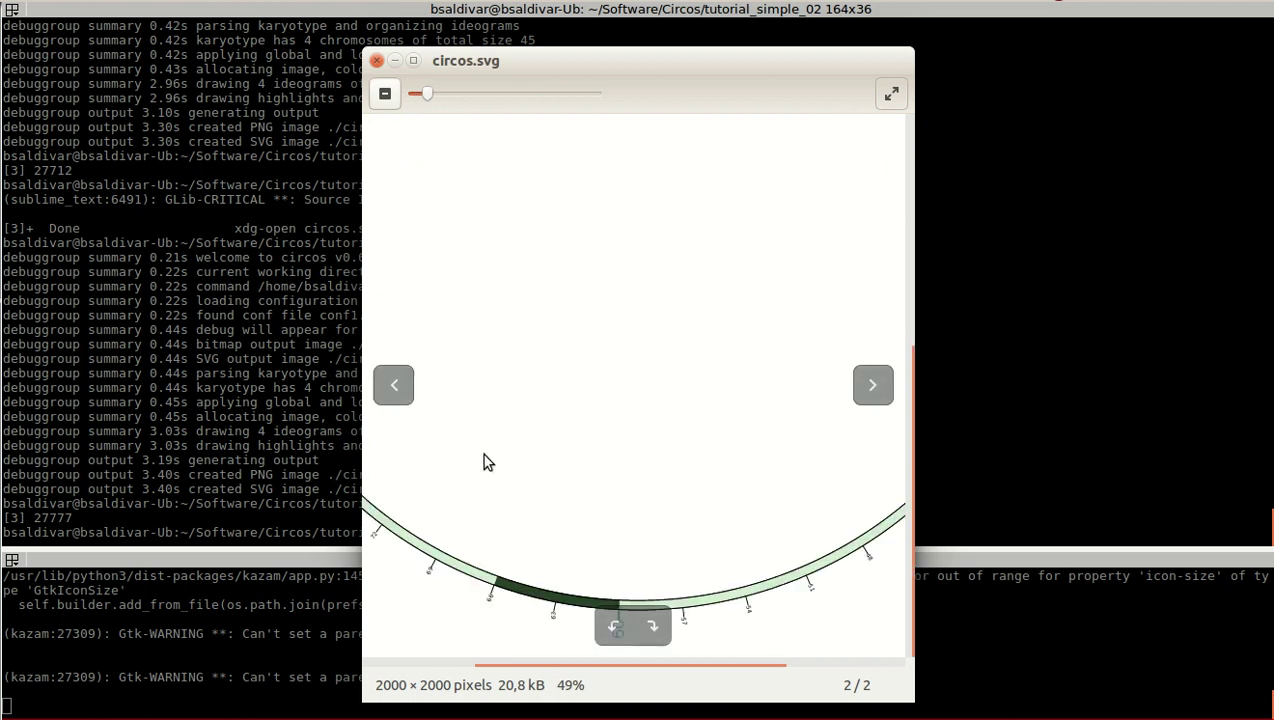
pyautogui.moveTo(483, 462); pyautogui.dragTo(580, 432)
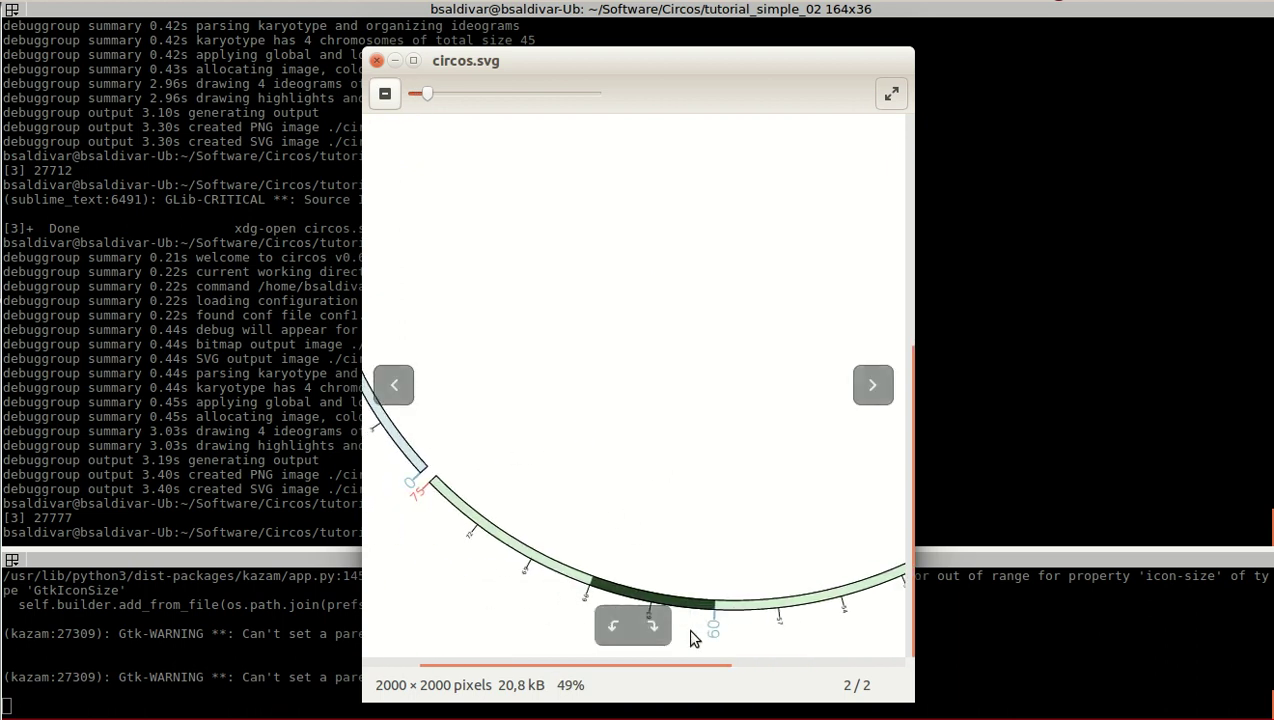